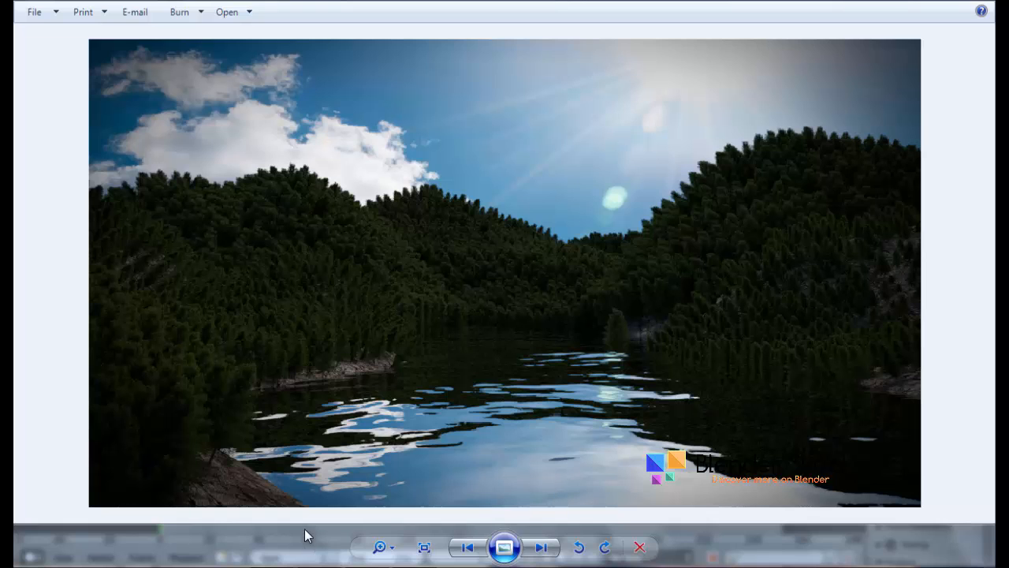
# Switch from the reference image to Blender and delete the default cube
pyautogui.click(289, 566)
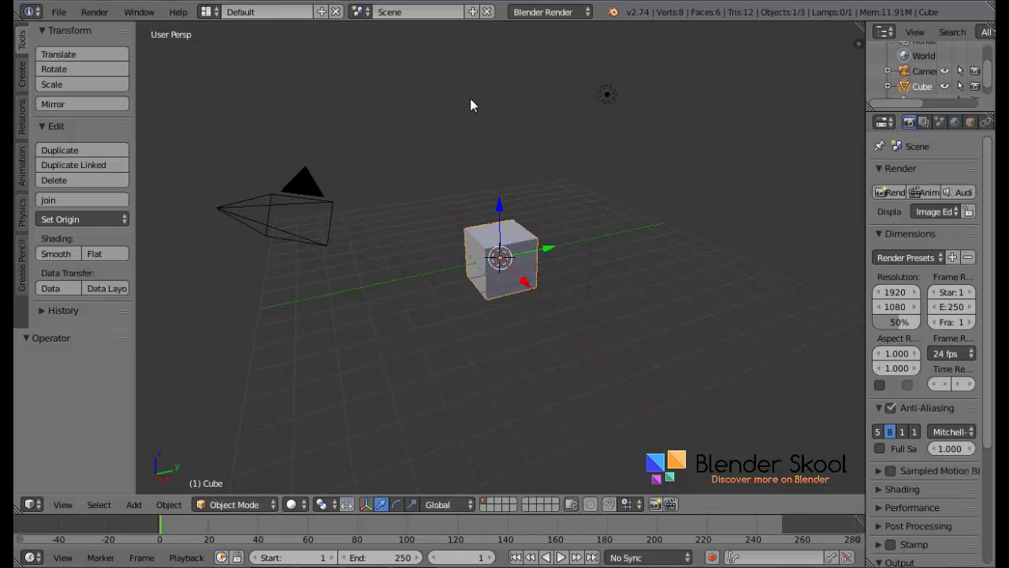
pyautogui.press('x')
pyautogui.click(463, 240)
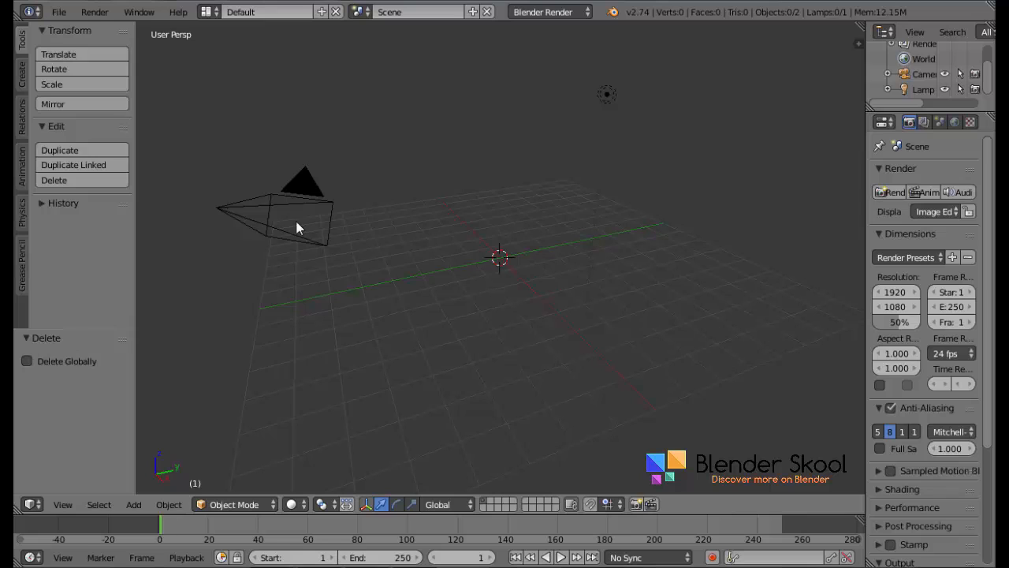
# Search the add-ons in the user preferences for "ant", enable Add Mesh: ANT Landscape, and close the preferences
pyautogui.click(59, 11)
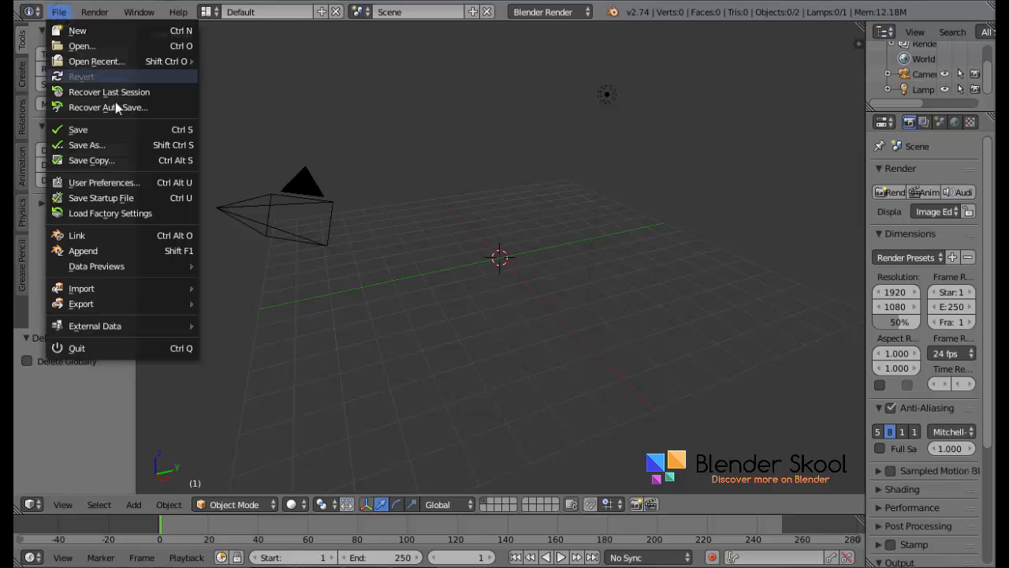
pyautogui.click(106, 183)
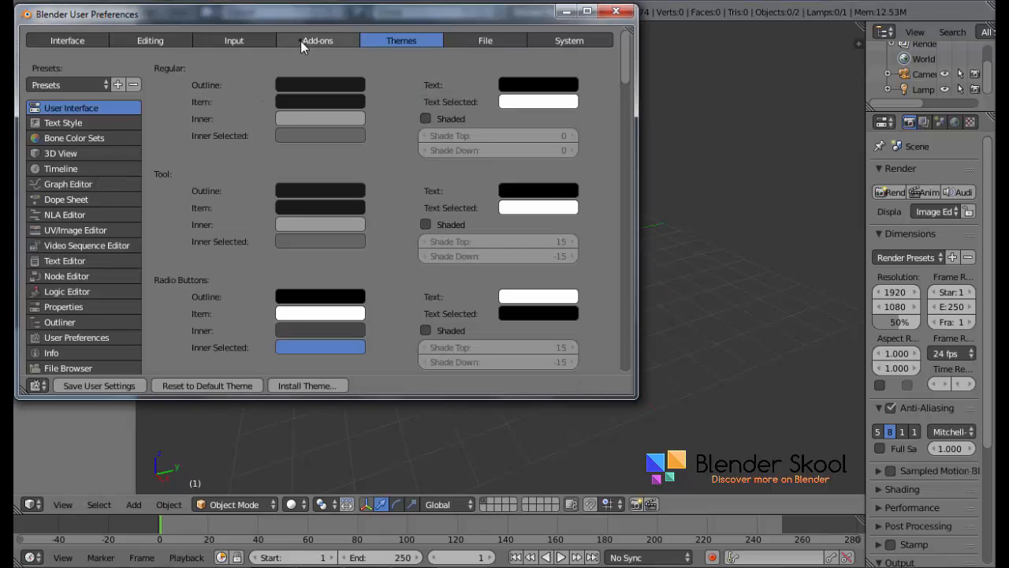
pyautogui.click(300, 41)
pyautogui.click(94, 70)
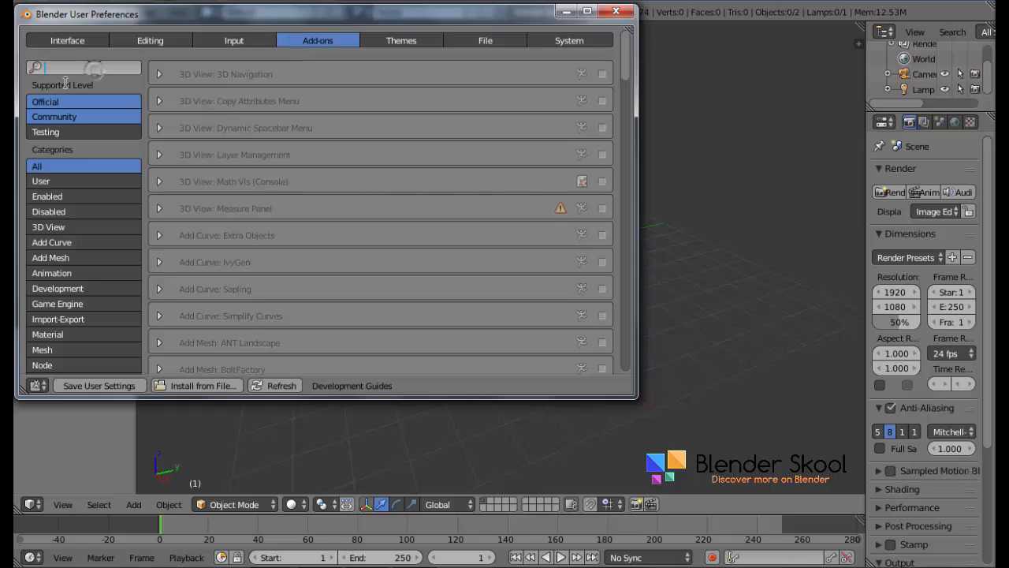
pyautogui.write('ant')
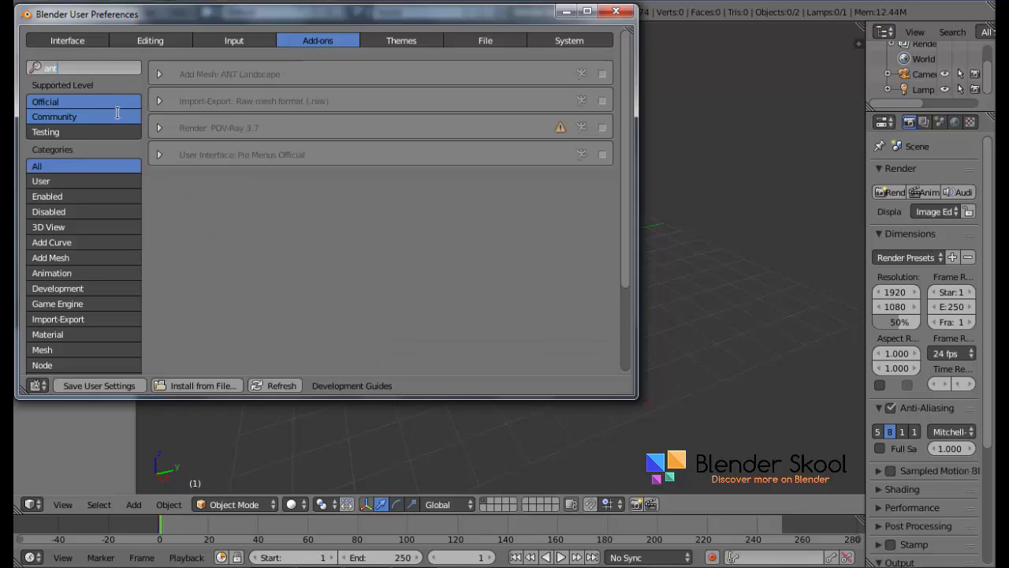
pyautogui.click(153, 209)
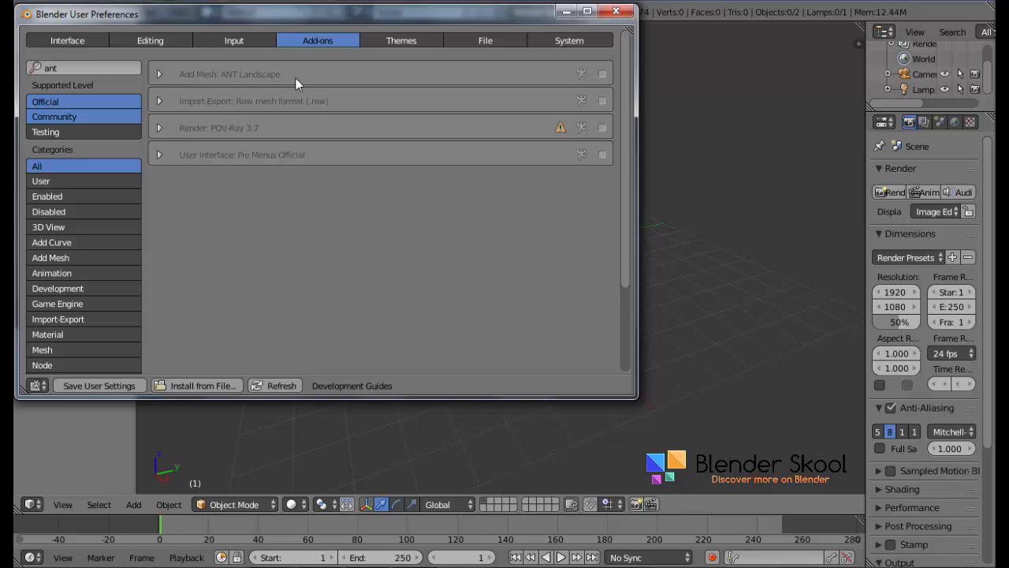
pyautogui.click(602, 75)
pyautogui.click(616, 11)
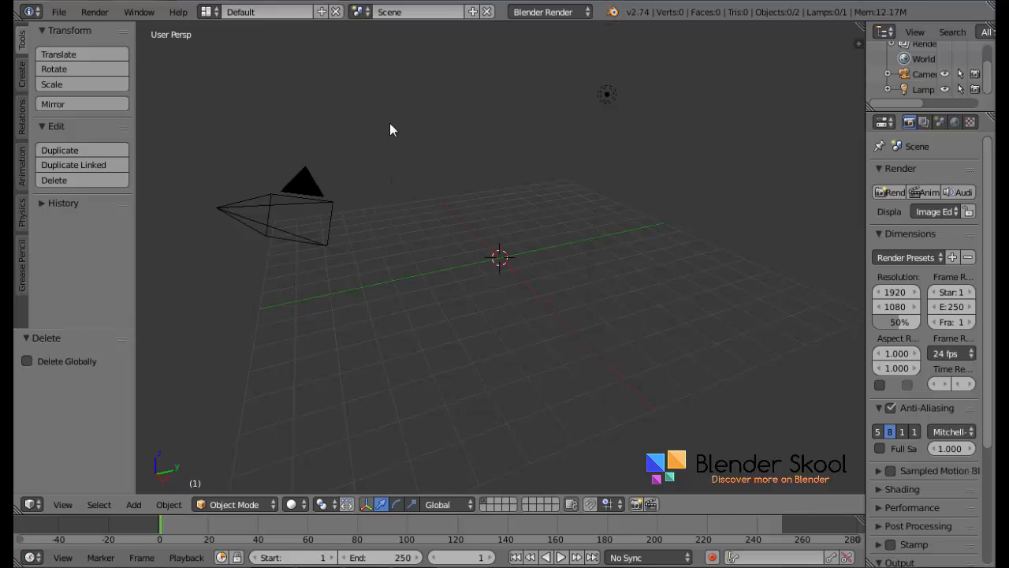
# Add a Landscape mesh to the scene and enlarge the area showing its creation settings
pyautogui.hotkey('shift', 'a')
pyautogui.moveTo(389, 123)
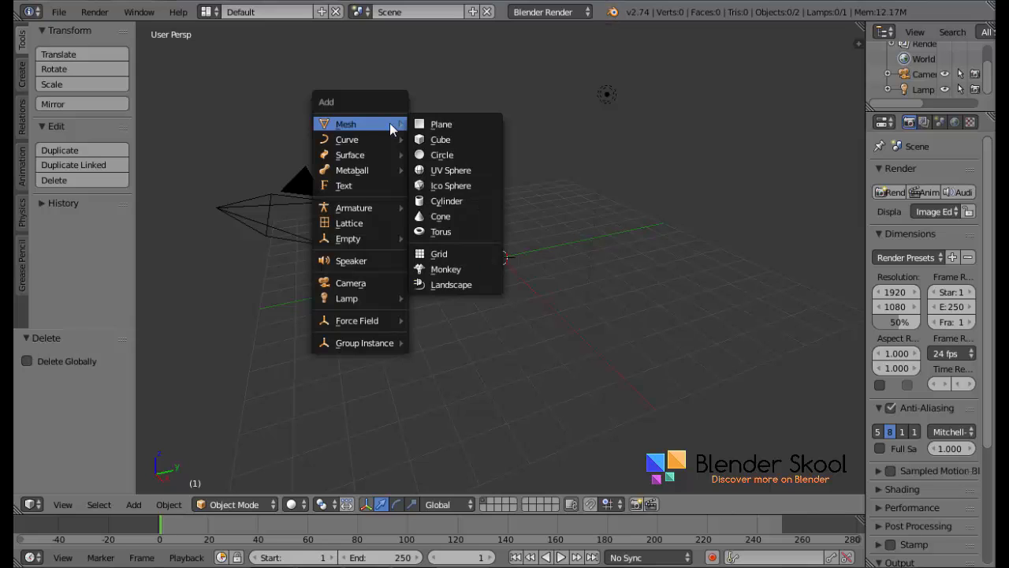
pyautogui.click(438, 286)
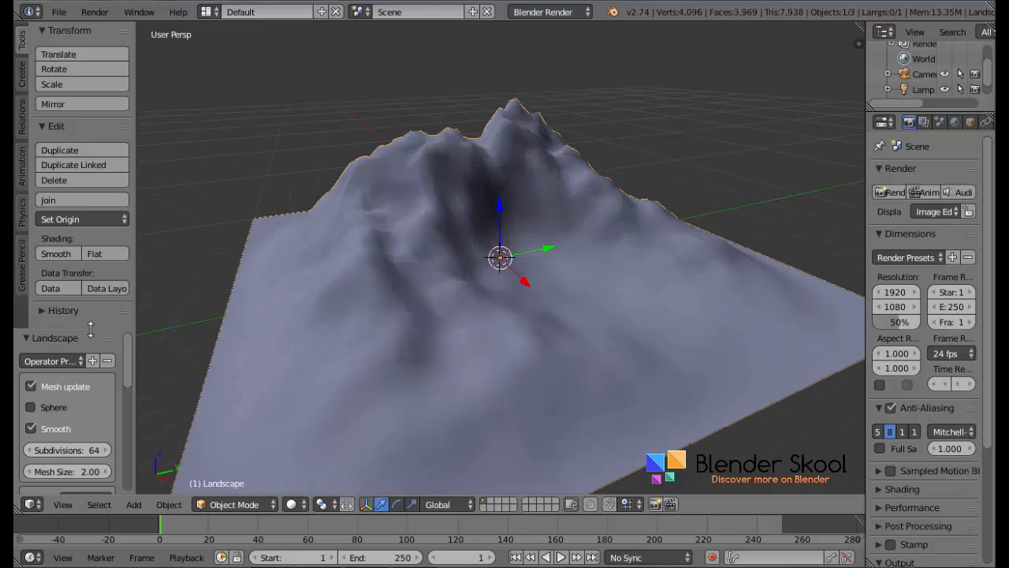
pyautogui.moveTo(90, 329); pyautogui.dragTo(93, 198)
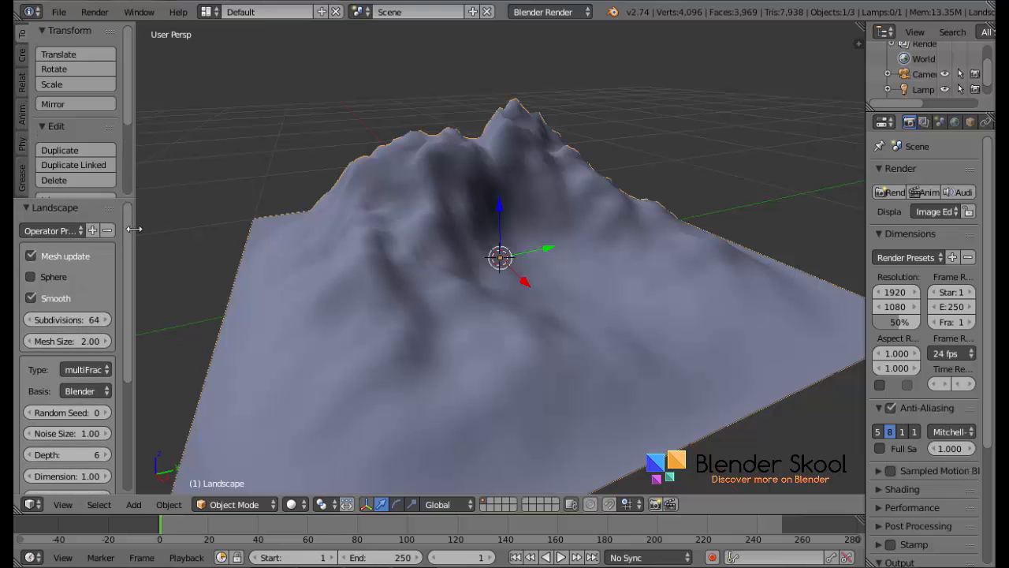
pyautogui.moveTo(134, 228); pyautogui.dragTo(213, 229)
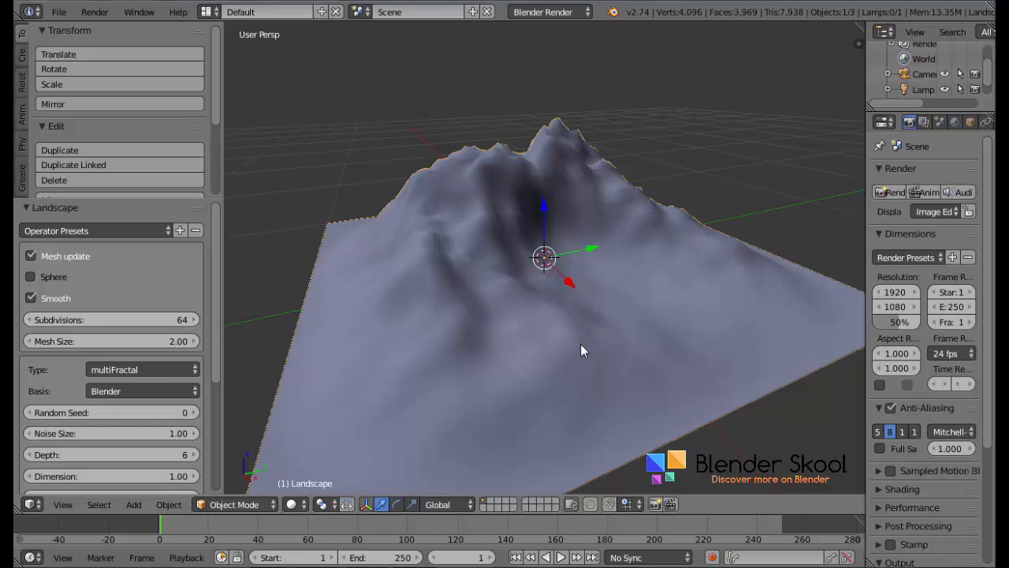
# Set the landscape's noise type to hybridMFractal and inspect the terrain shape
pyautogui.moveTo(581, 345); pyautogui.dragTo(450, 239, button='middle')
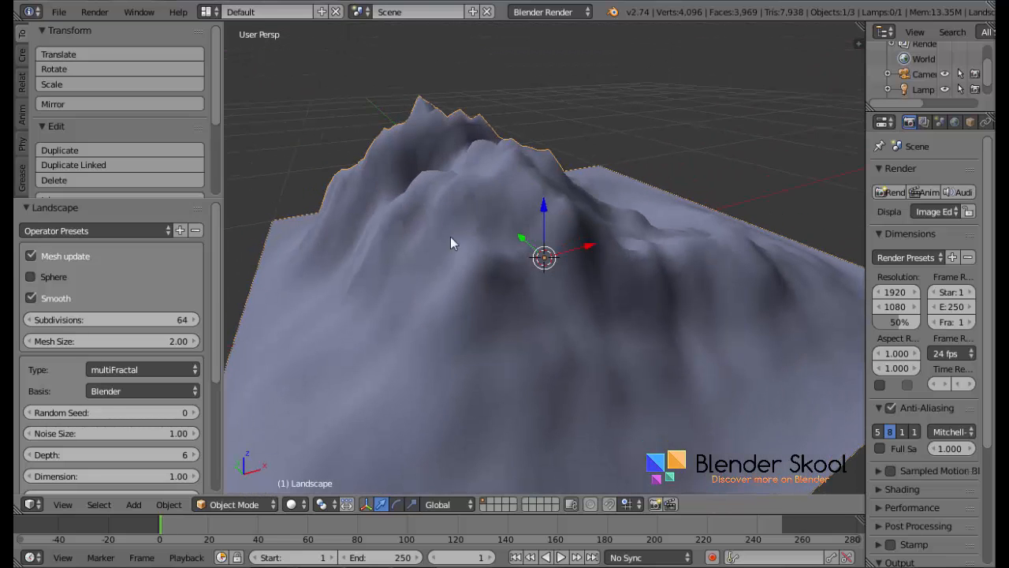
pyautogui.moveTo(454, 157); pyautogui.dragTo(463, 180, button='middle')
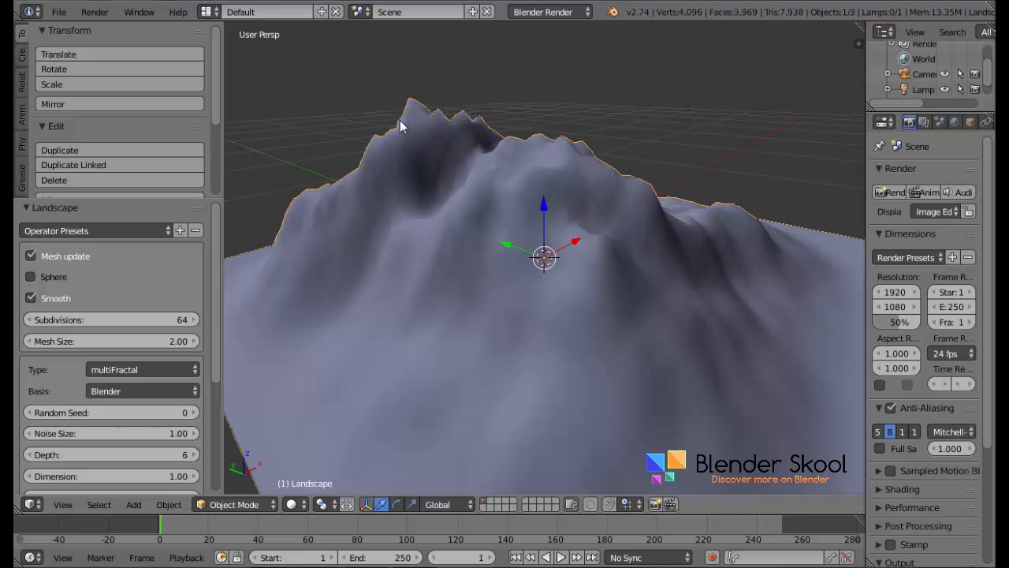
pyautogui.moveTo(559, 305); pyautogui.dragTo(507, 149, button='middle')
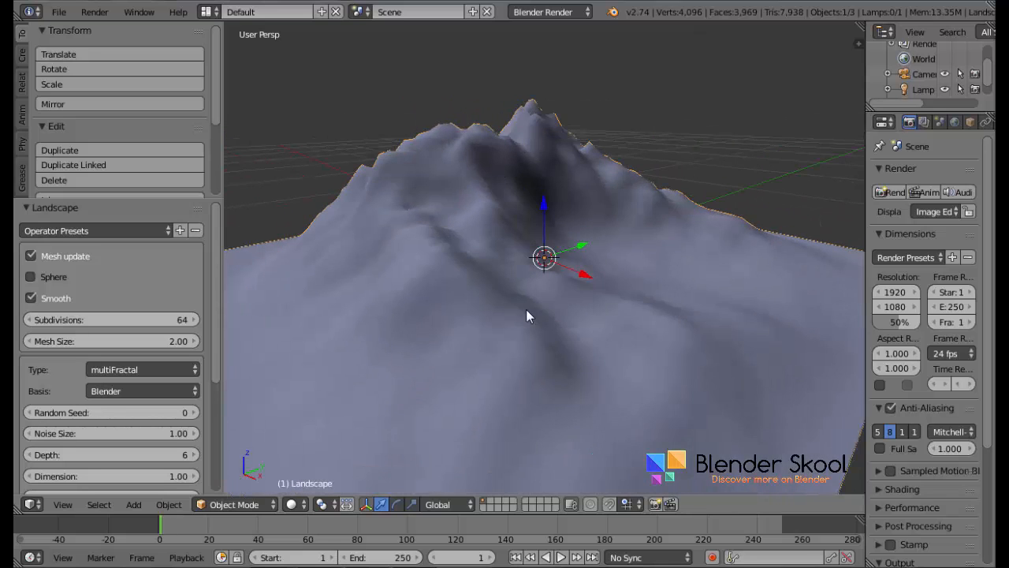
pyautogui.moveTo(525, 316); pyautogui.dragTo(370, 263, button='middle')
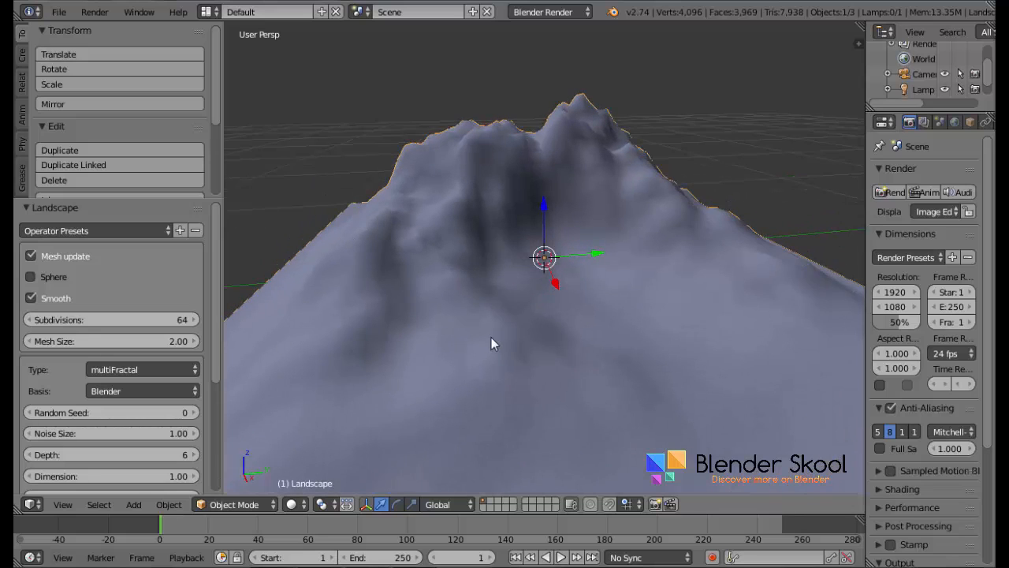
pyautogui.click(138, 367)
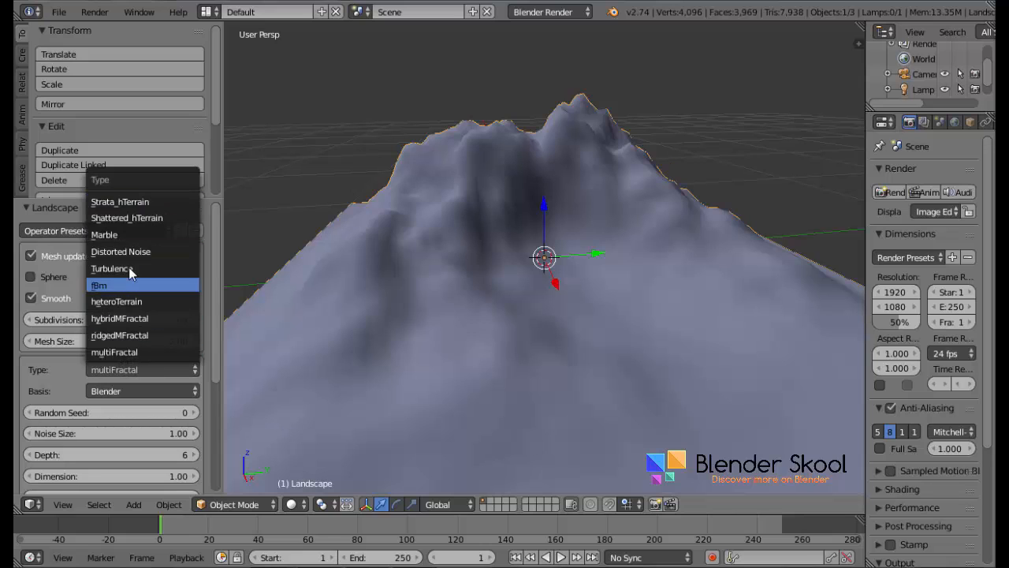
pyautogui.click(119, 323)
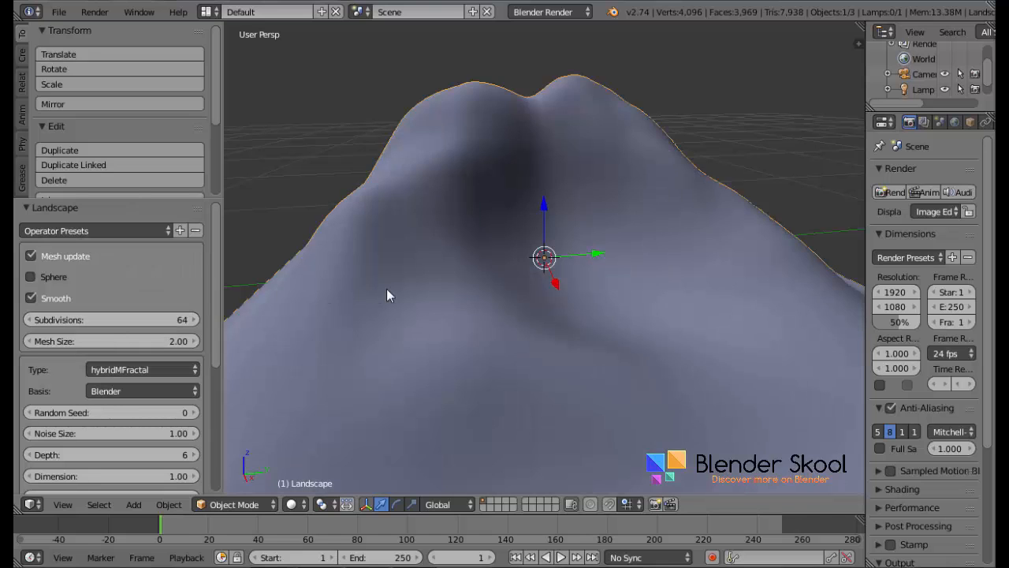
pyautogui.moveTo(386, 289); pyautogui.dragTo(439, 308, button='middle')
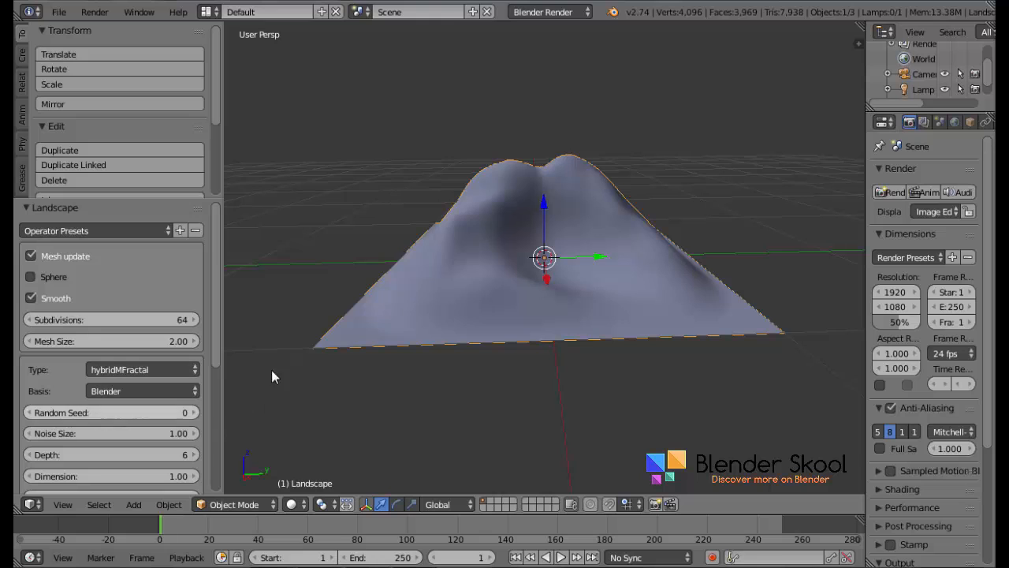
# Try random seeds 2 and 0 for the landscape, and settle on a random seed of 1
pyautogui.scroll(-3, 197, 339)
pyautogui.click(191, 321)
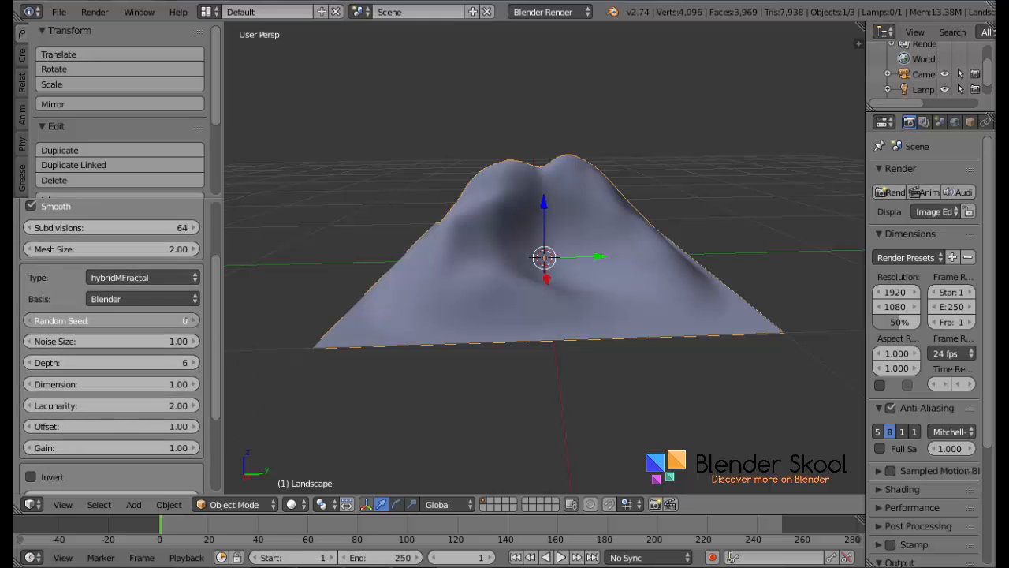
pyautogui.click(192, 321)
pyautogui.moveTo(421, 318); pyautogui.dragTo(573, 330, button='middle')
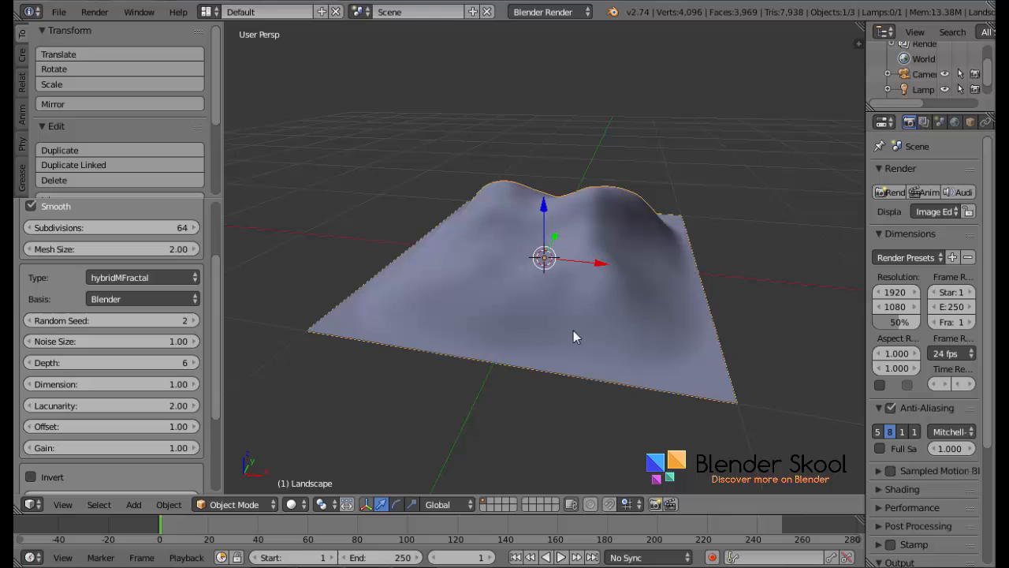
pyautogui.click(28, 321)
pyautogui.click(28, 321)
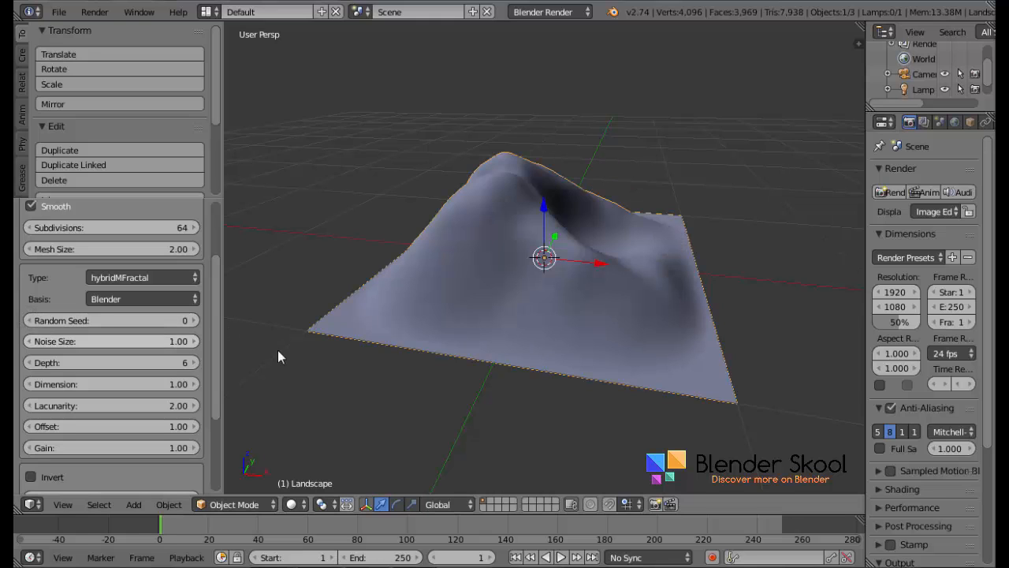
pyautogui.moveTo(389, 319); pyautogui.dragTo(457, 319, button='middle')
pyautogui.click(190, 321)
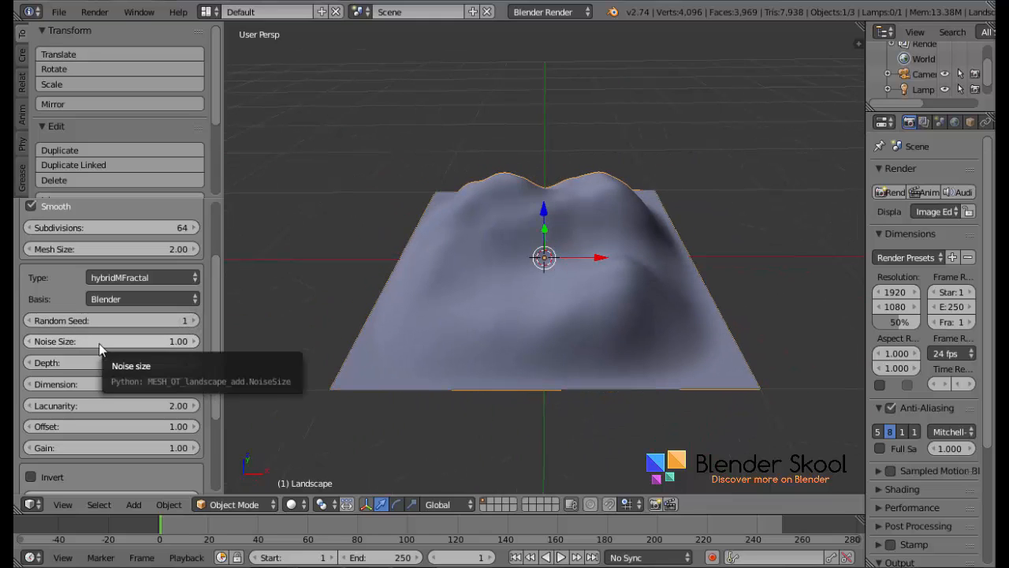
# Flip and recalculate the normals of the whole landscape mesh in Edit Mode, and return to Object Mode
pyautogui.press('t')
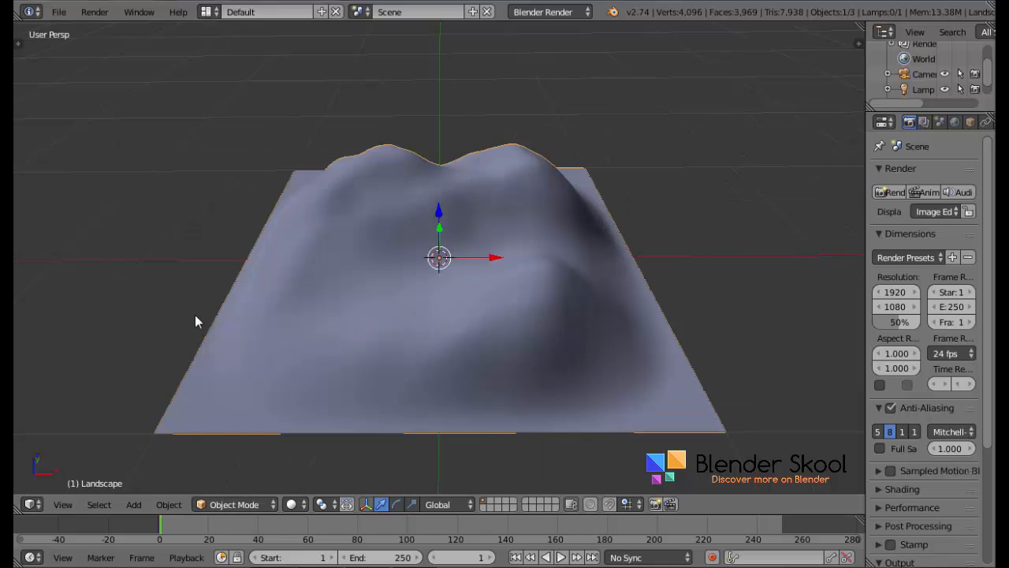
pyautogui.moveTo(198, 320); pyautogui.dragTo(378, 317, button='middle')
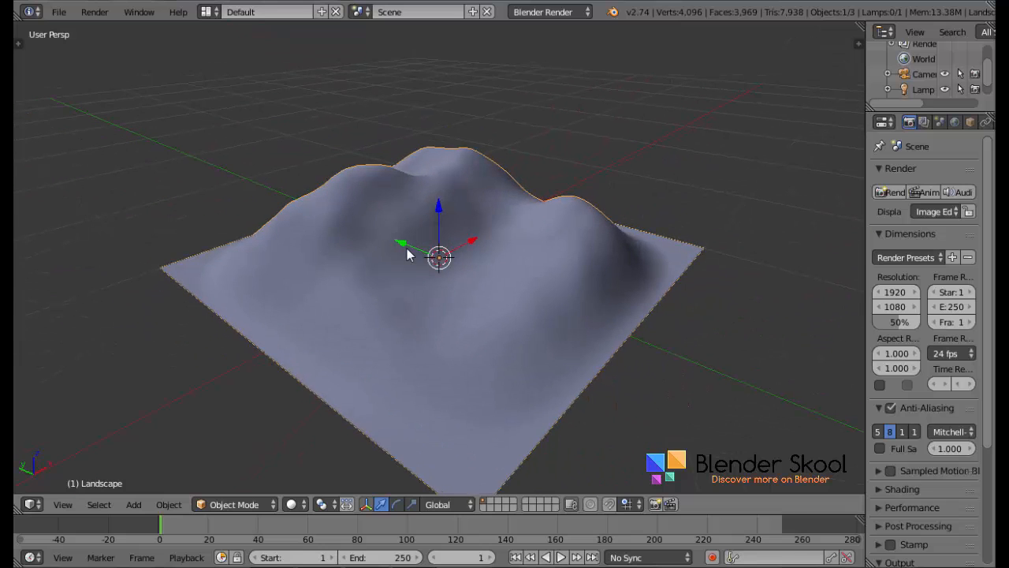
pyautogui.press('Tab')
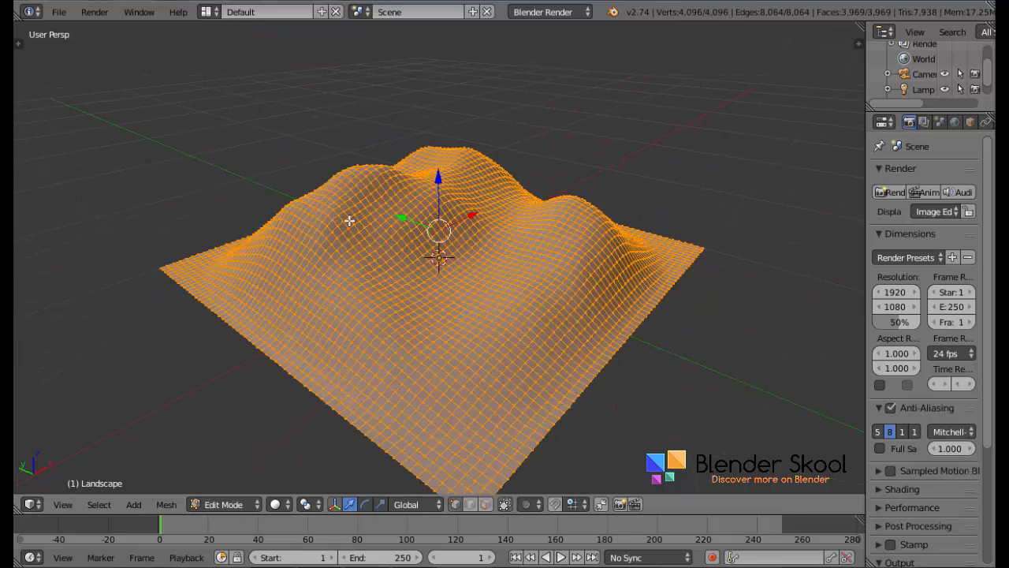
pyautogui.press('t')
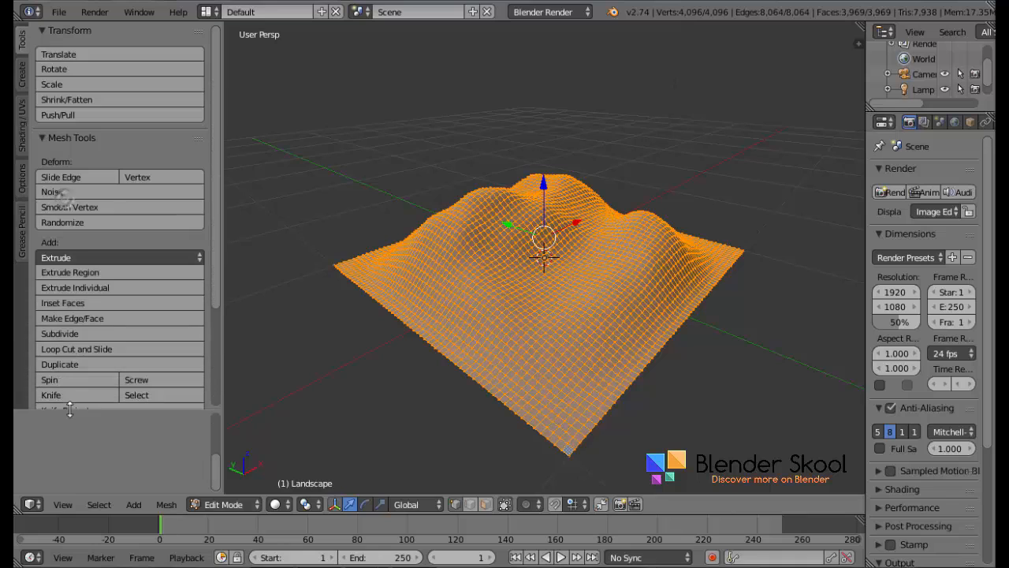
pyautogui.click(20, 146)
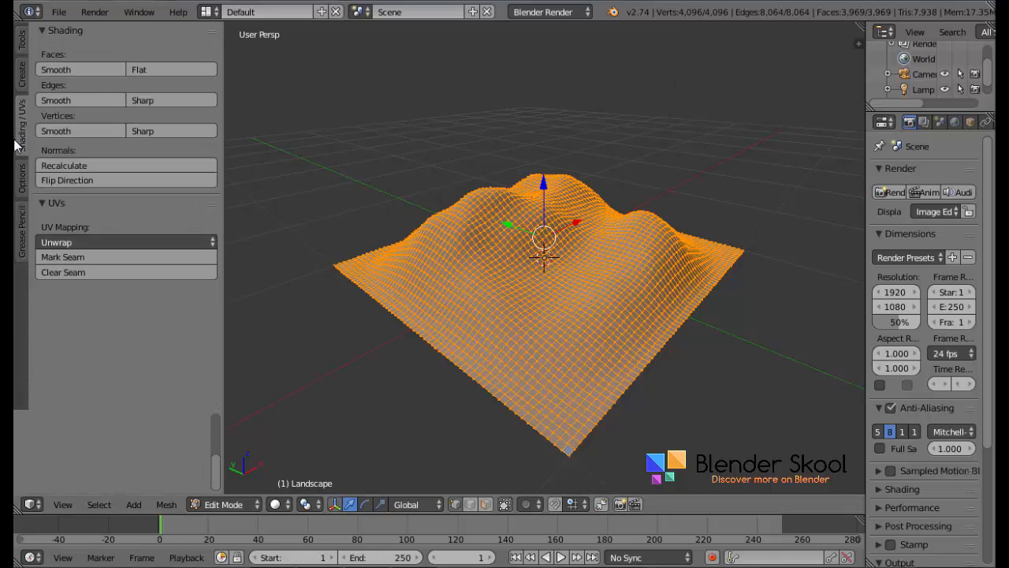
pyautogui.click(98, 182)
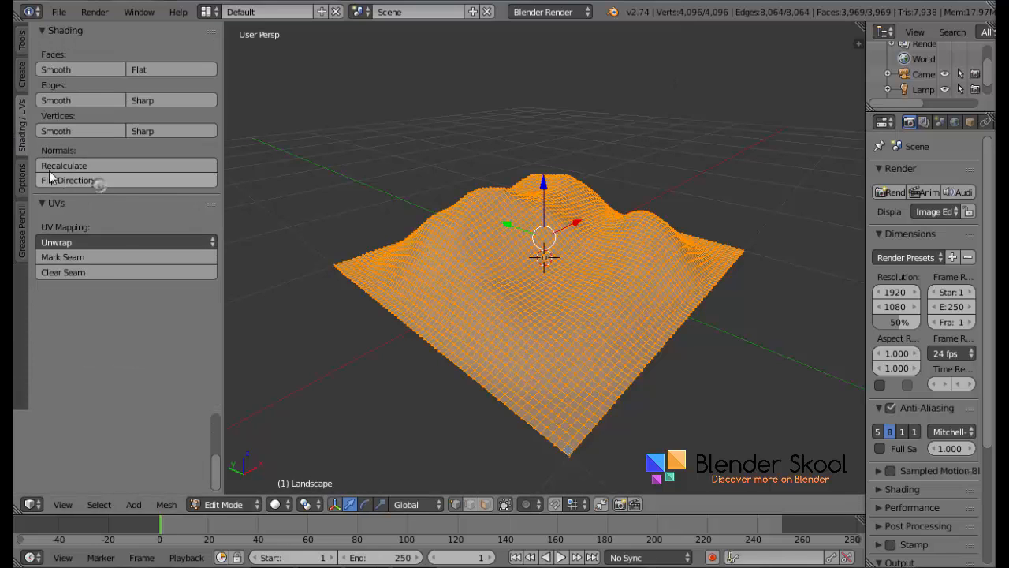
pyautogui.click(70, 165)
pyautogui.press('Tab')
pyautogui.moveTo(421, 255); pyautogui.dragTo(335, 249, button='middle')
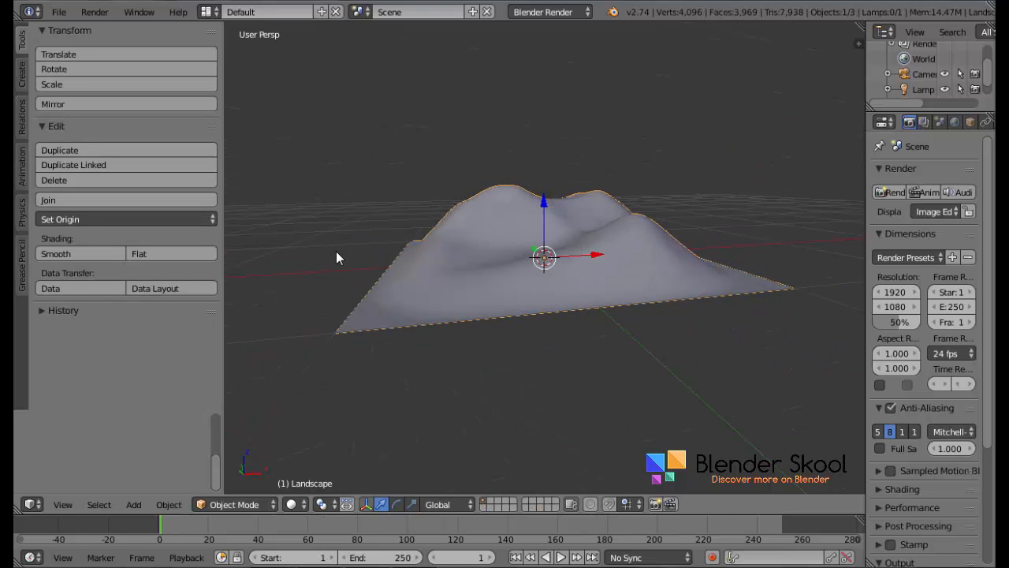
# Align the camera to the front orthographic view of the landscape and select the camera
pyautogui.press('t')
pyautogui.moveTo(349, 283); pyautogui.dragTo(494, 347, button='middle')
pyautogui.scroll(-2, 503, 353)
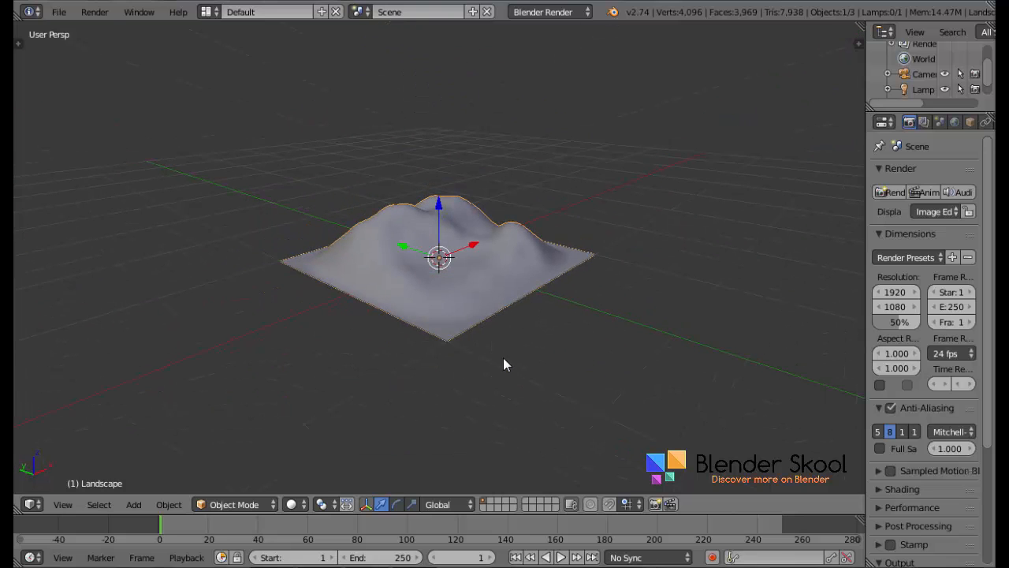
pyautogui.click(72, 506)
pyautogui.click(84, 395)
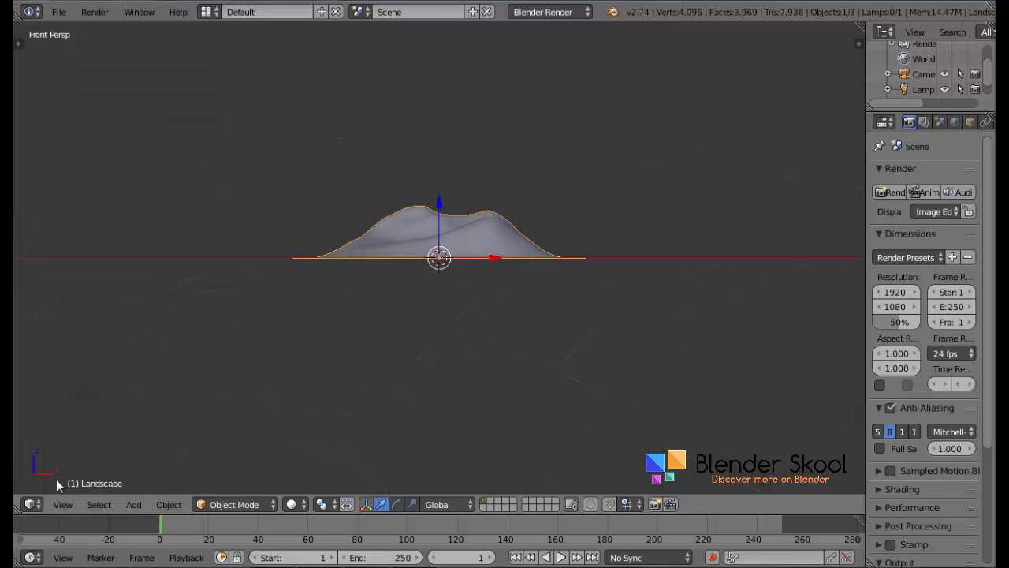
pyautogui.click(62, 504)
pyautogui.click(118, 318)
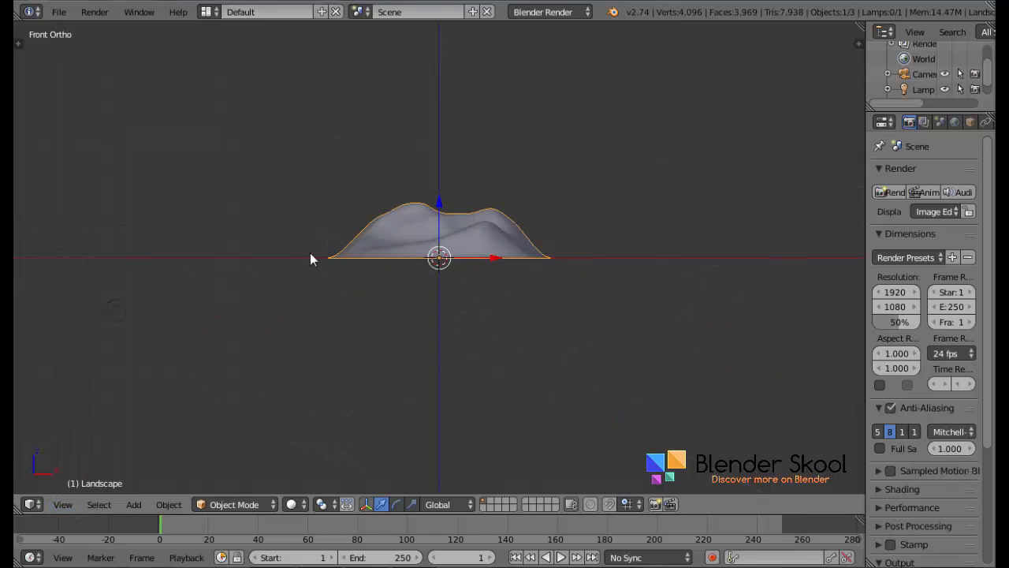
pyautogui.press('KP_0')
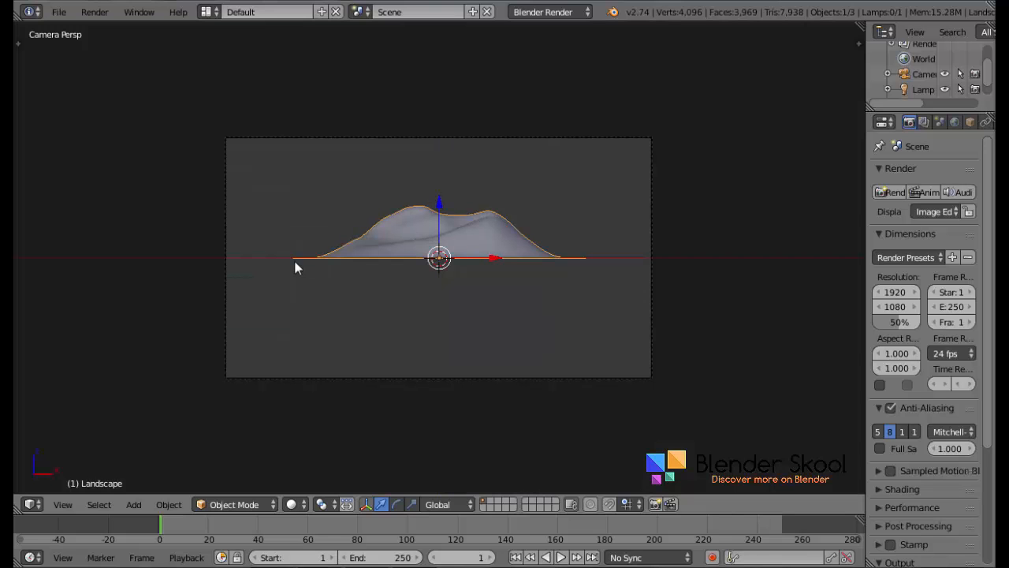
pyautogui.rightClick(408, 385)
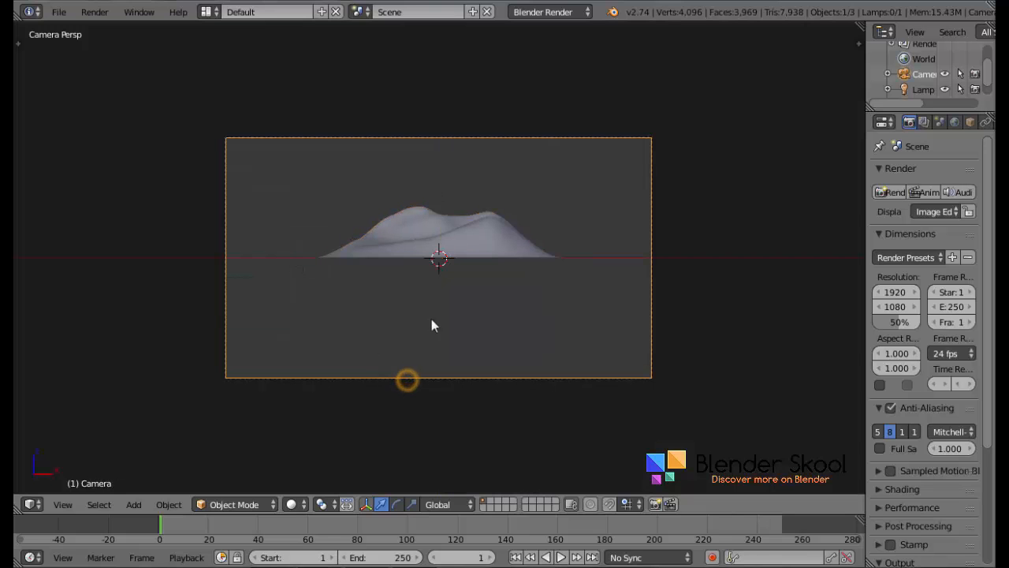
# Raise the camera along the global Z axis so it looks over the landscape from slightly higher
pyautogui.press('g')
pyautogui.press('z')
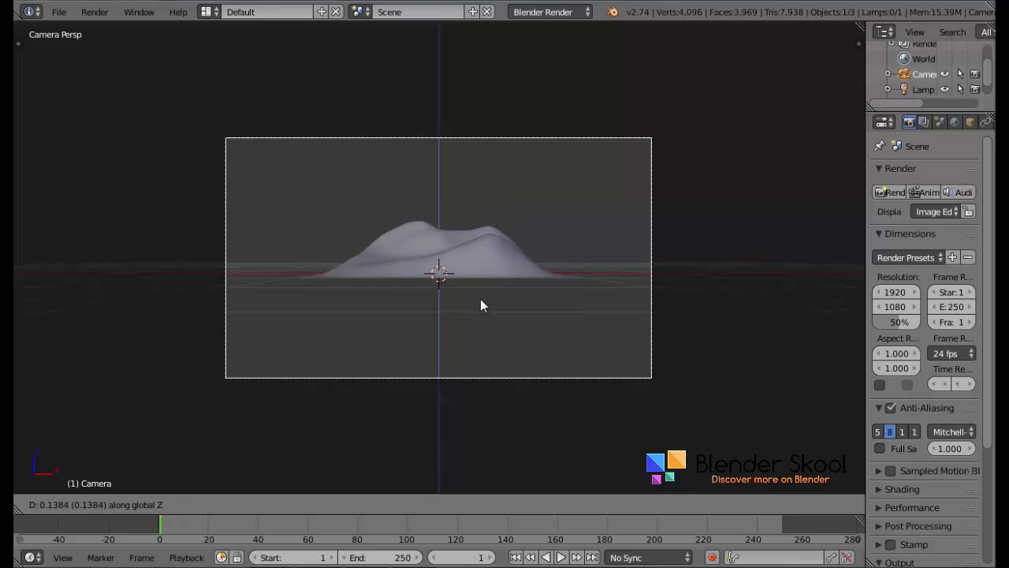
pyautogui.click(484, 293)
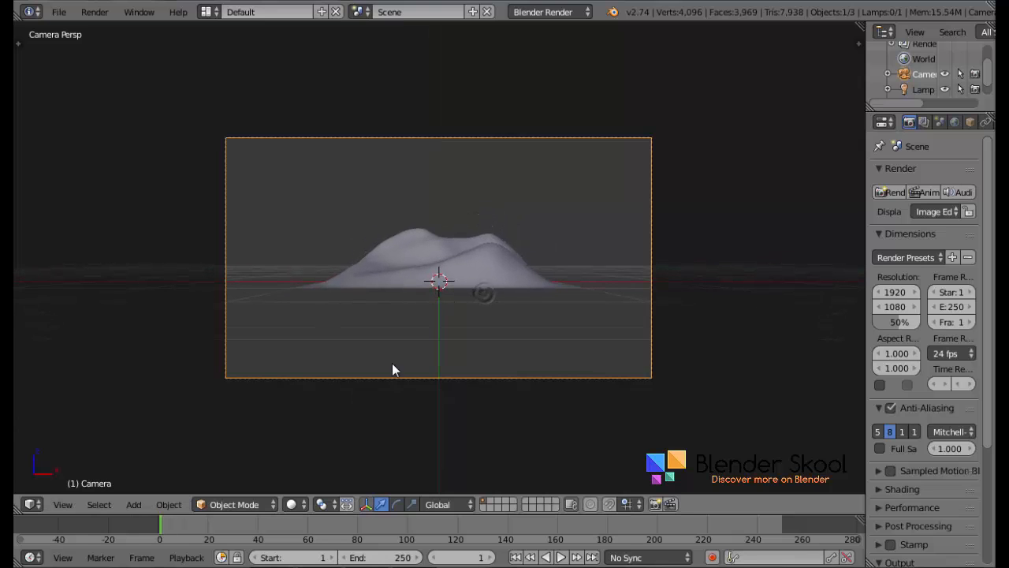
# Move the landscape toward the camera along Y, and slide it along negative X to one side of the camera frame
pyautogui.rightClick(437, 260)
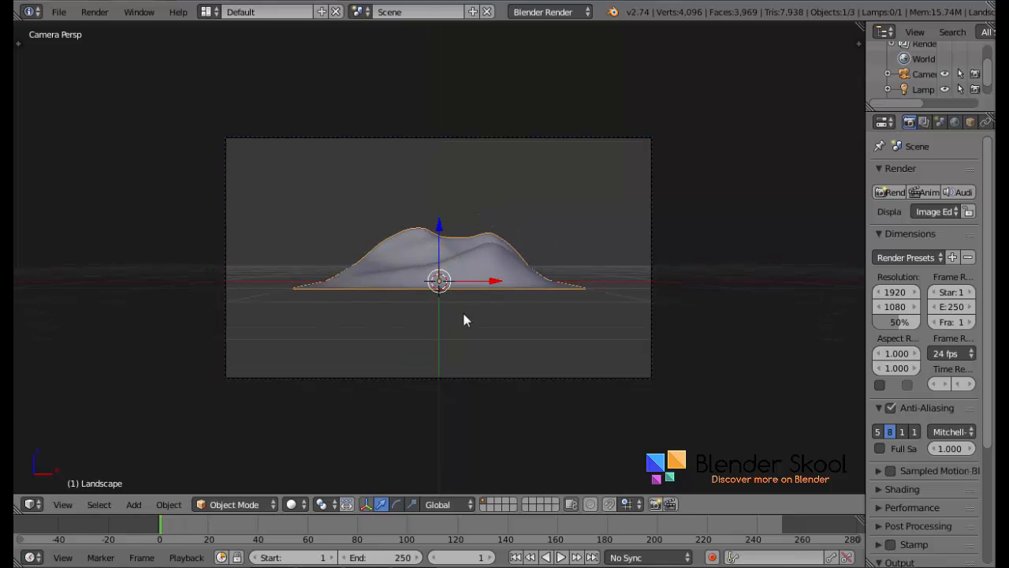
pyautogui.press('g')
pyautogui.press('y')
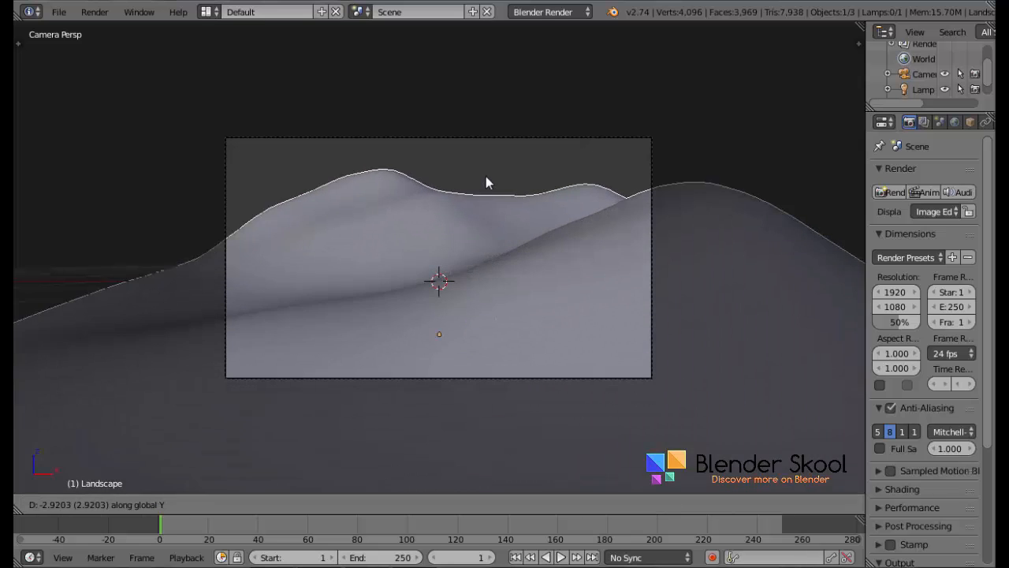
pyautogui.click(500, 184)
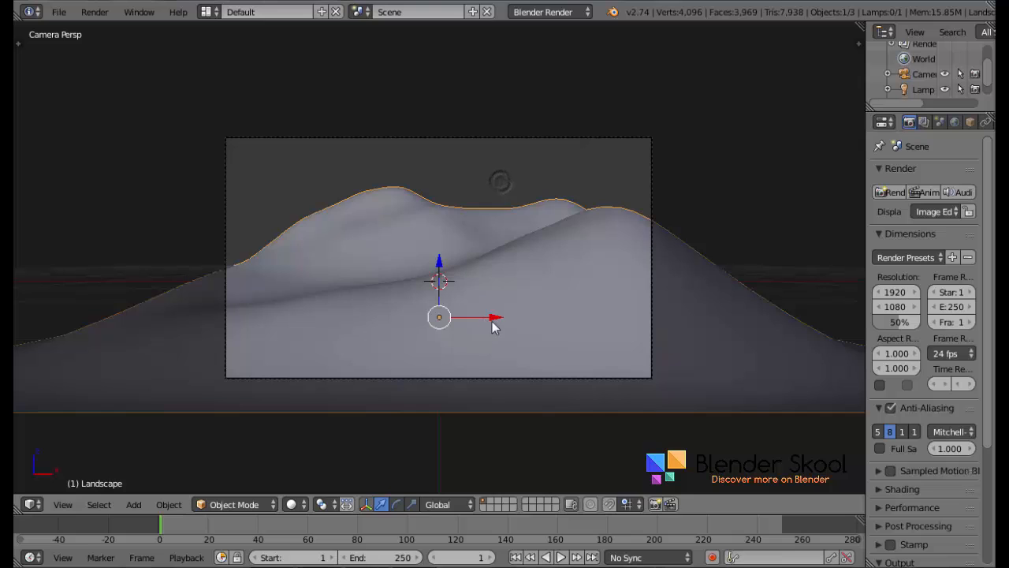
pyautogui.moveTo(491, 319); pyautogui.dragTo(236, 309)
# Rotate the landscape around the global Z axis until its slope descends toward the middle of the camera frame
pyautogui.press('r')
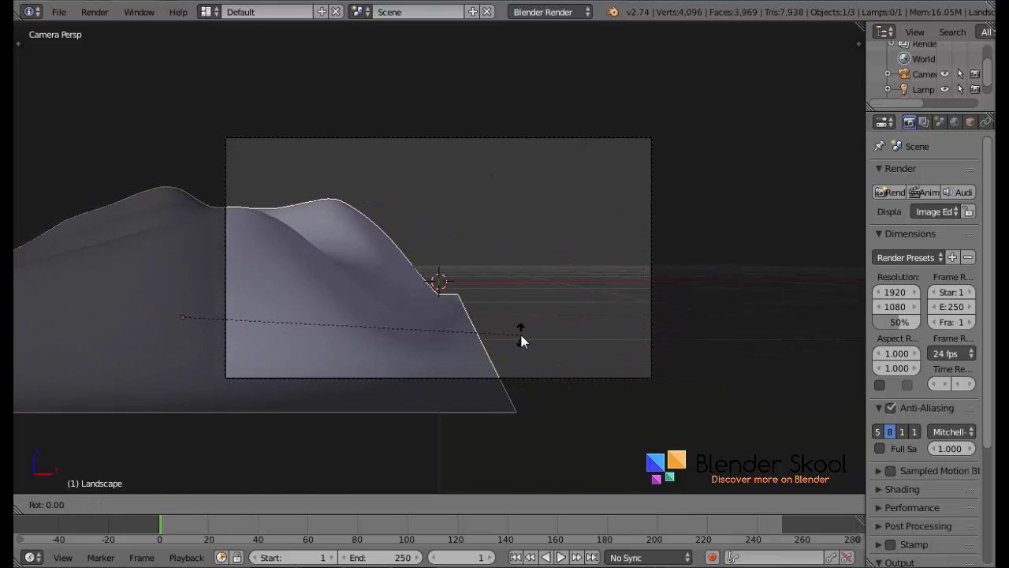
pyautogui.press('z')
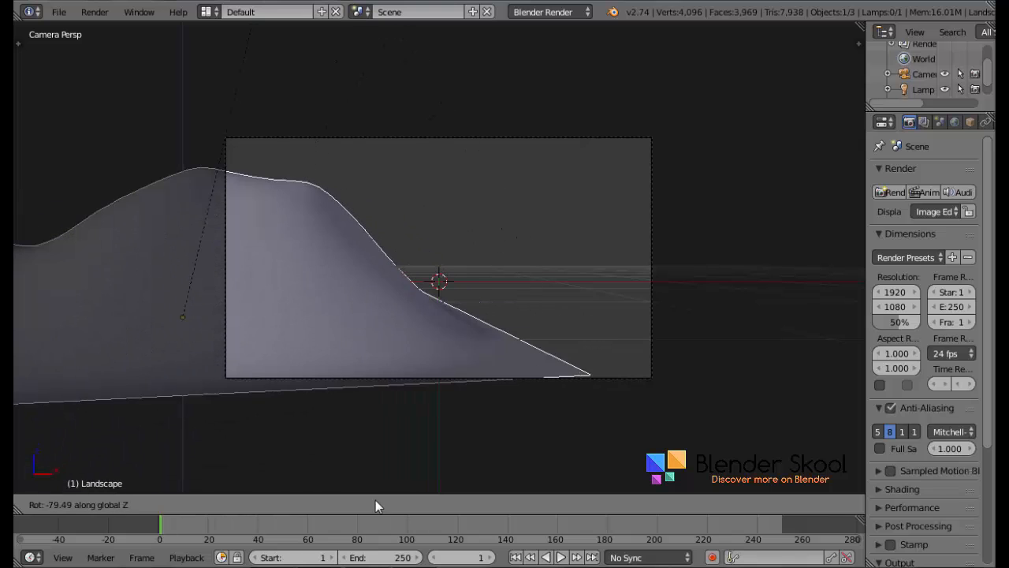
pyautogui.click(254, 223)
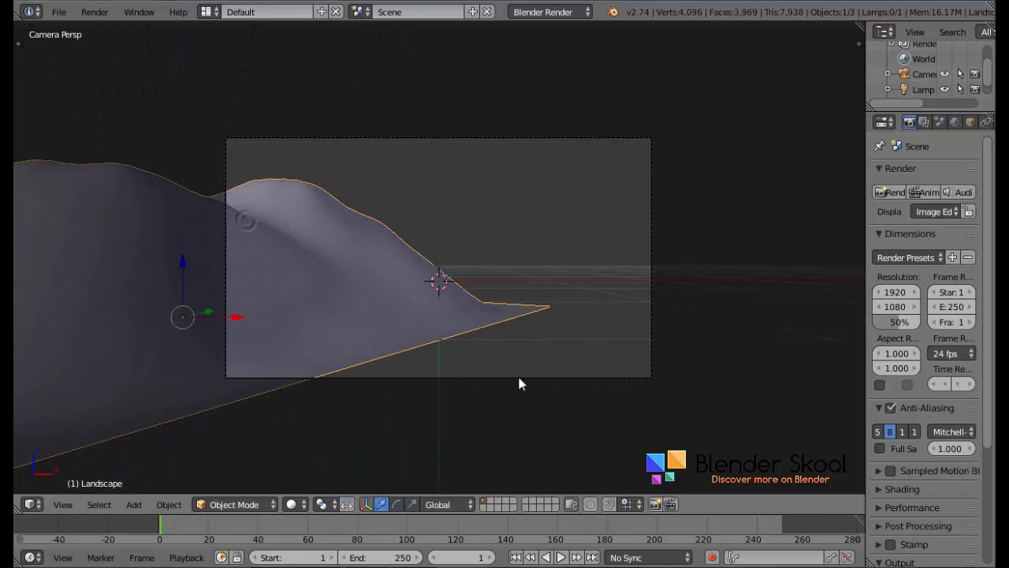
pyautogui.press('r')
pyautogui.press('z')
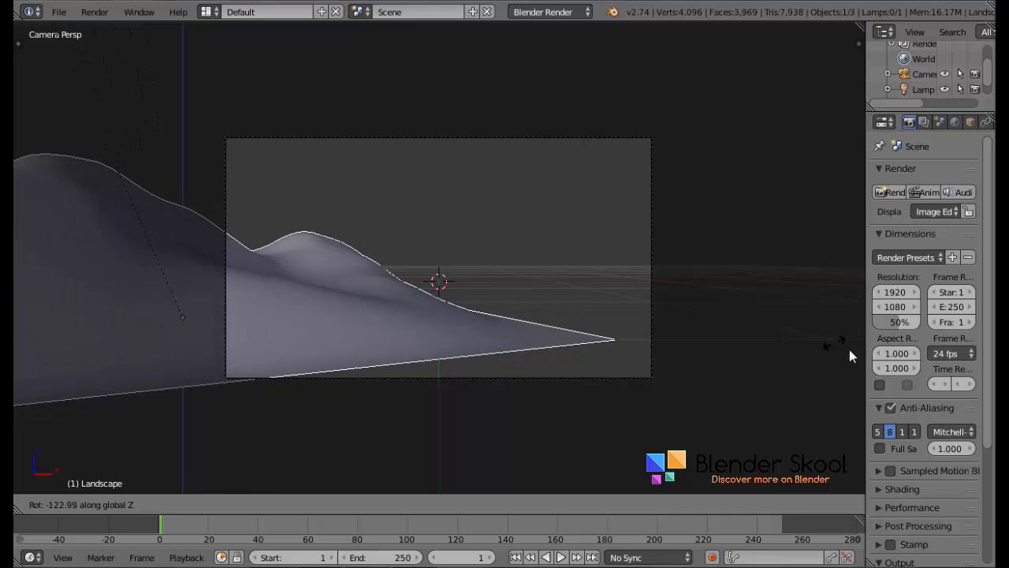
pyautogui.click(849, 348)
pyautogui.press('r')
pyautogui.click(573, 187)
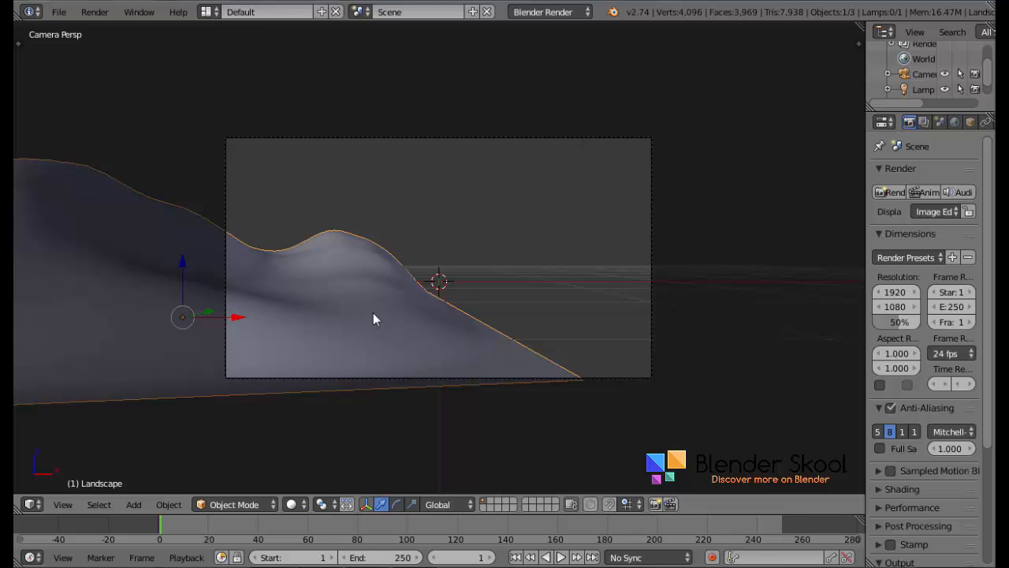
# Raise a vertex in the dip between the landscape's hills in Edit Mode with proportional editing, and return to Object Mode
pyautogui.press('Tab')
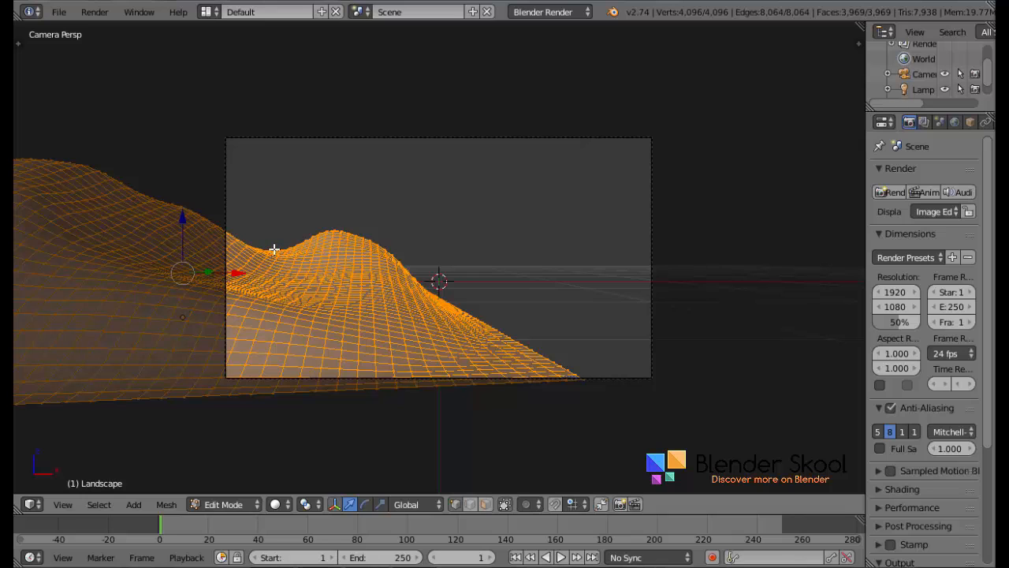
pyautogui.rightClick(273, 251)
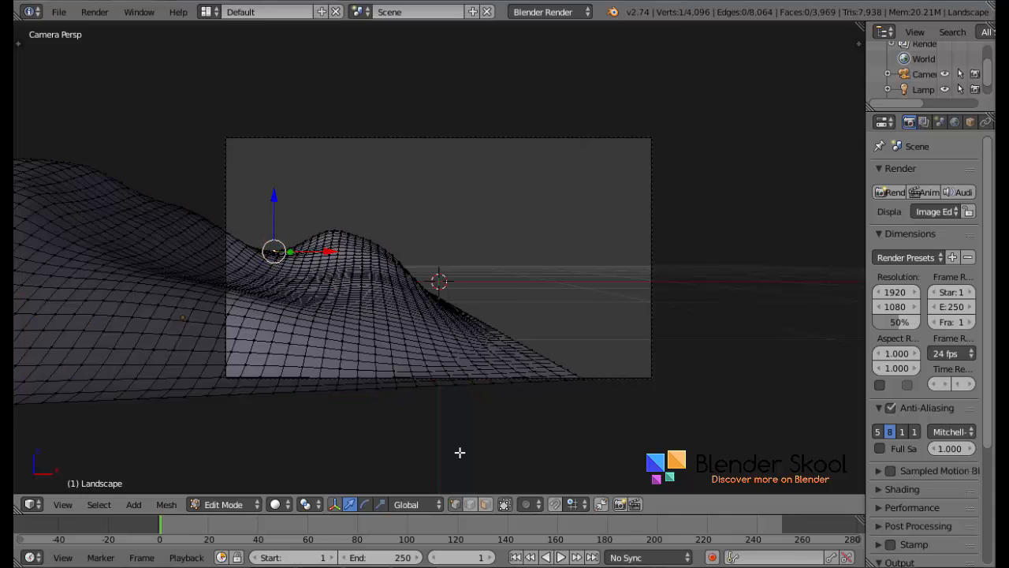
pyautogui.press('o')
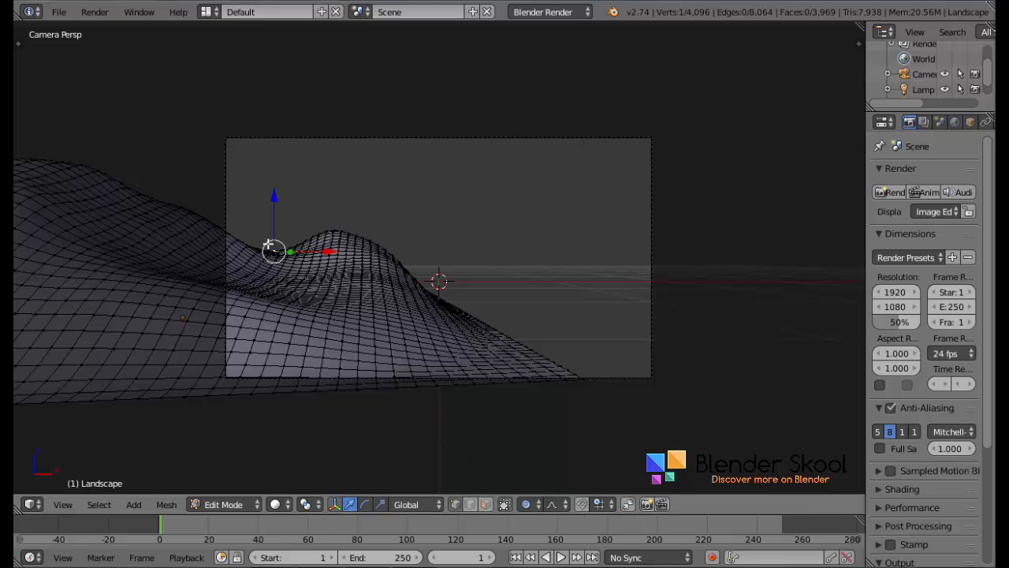
pyautogui.moveTo(273, 216)
pyautogui.mouseDown()
pyautogui.moveTo(286, 190)
pyautogui.moveTo(280, 209)
pyautogui.mouseUp()
pyautogui.scroll(6, 282, 196)
pyautogui.press('Tab')
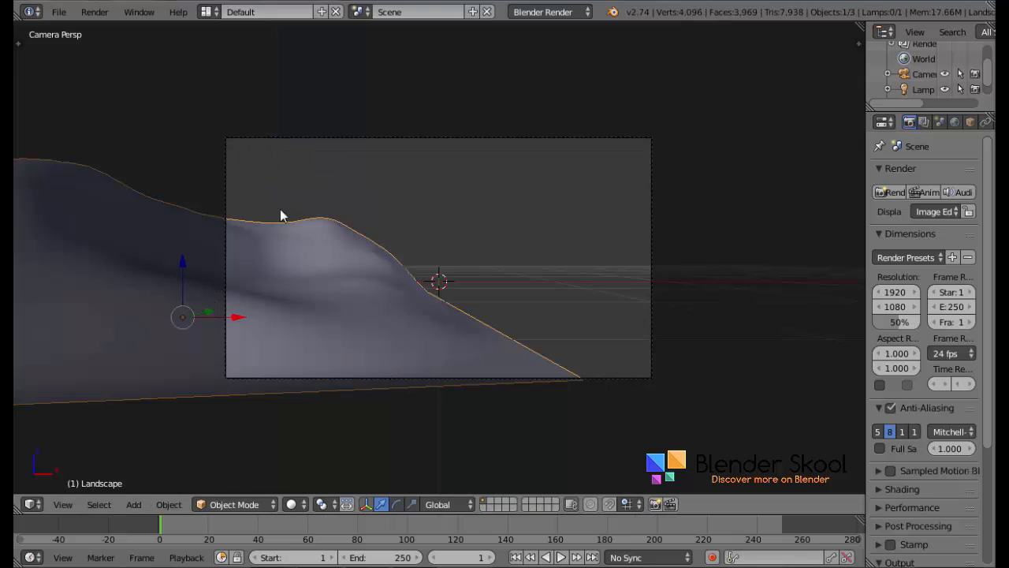
# Shift the landscape slightly along negative X and adjust nearby hillside vertices with proportional editing
pyautogui.moveTo(235, 316); pyautogui.dragTo(221, 319)
pyautogui.press('Tab')
pyautogui.rightClick(249, 294)
pyautogui.moveTo(255, 277)
pyautogui.mouseDown()
pyautogui.moveTo(255, 241)
pyautogui.moveTo(261, 278)
pyautogui.mouseUp()
pyautogui.rightClick(261, 278)
pyautogui.moveTo(260, 237)
pyautogui.mouseDown()
pyautogui.moveTo(262, 225)
pyautogui.moveTo(259, 234)
pyautogui.mouseUp()
pyautogui.press('Tab')
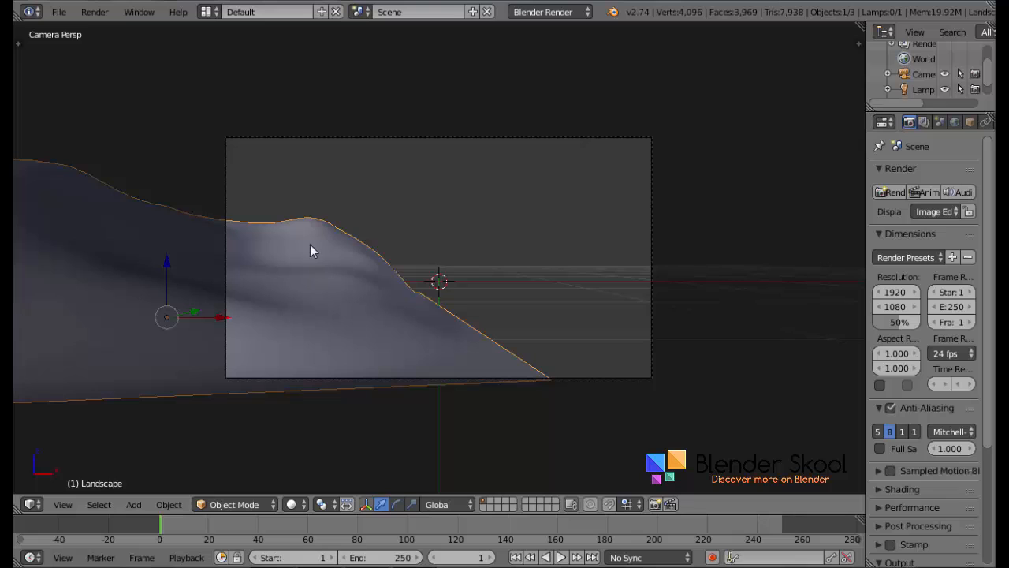
# Add a second landscape mesh and set its random seed to 2
pyautogui.hotkey('shift', 'a')
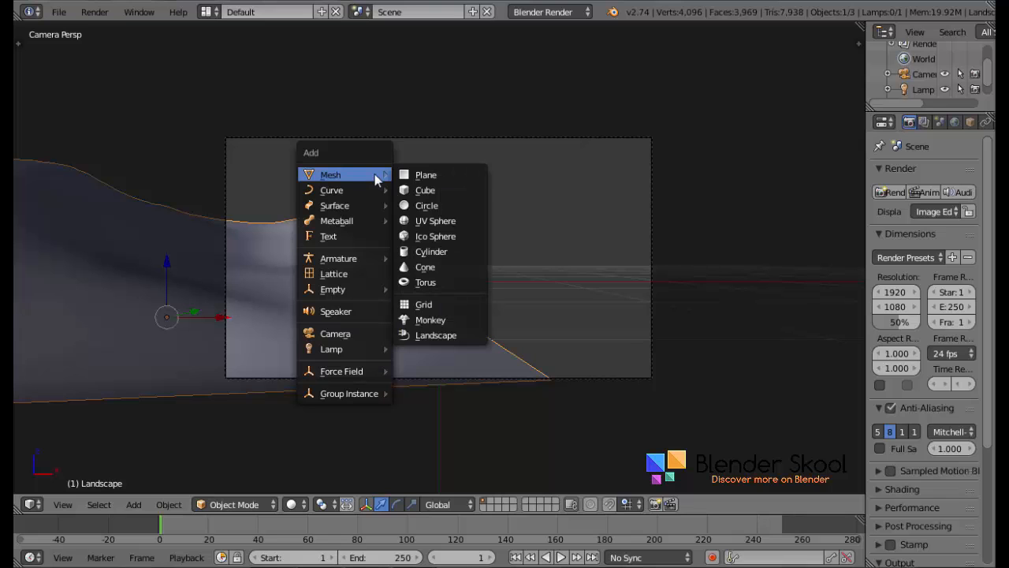
pyautogui.click(428, 334)
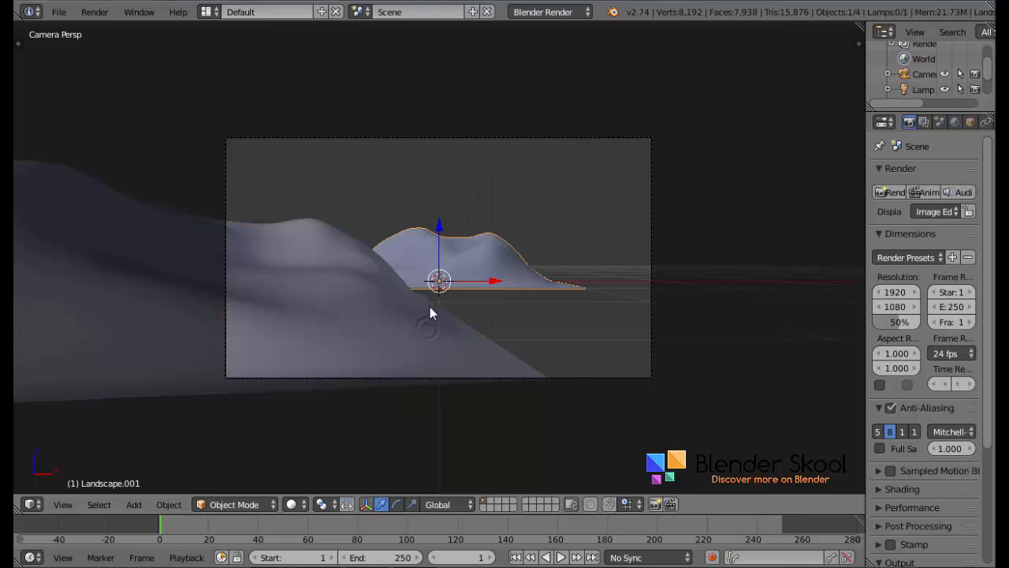
pyautogui.press('t')
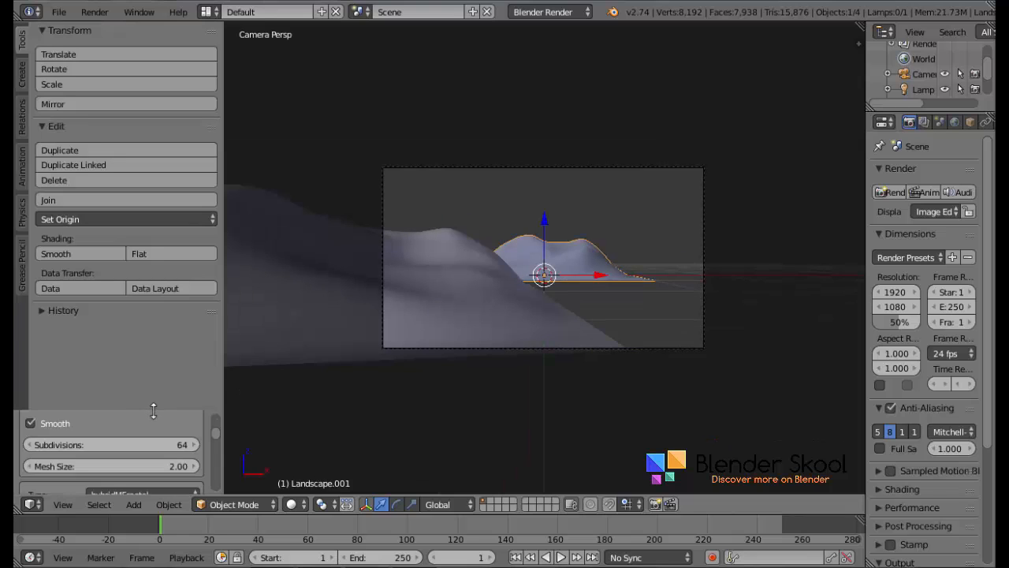
pyautogui.moveTo(154, 411); pyautogui.dragTo(162, 201)
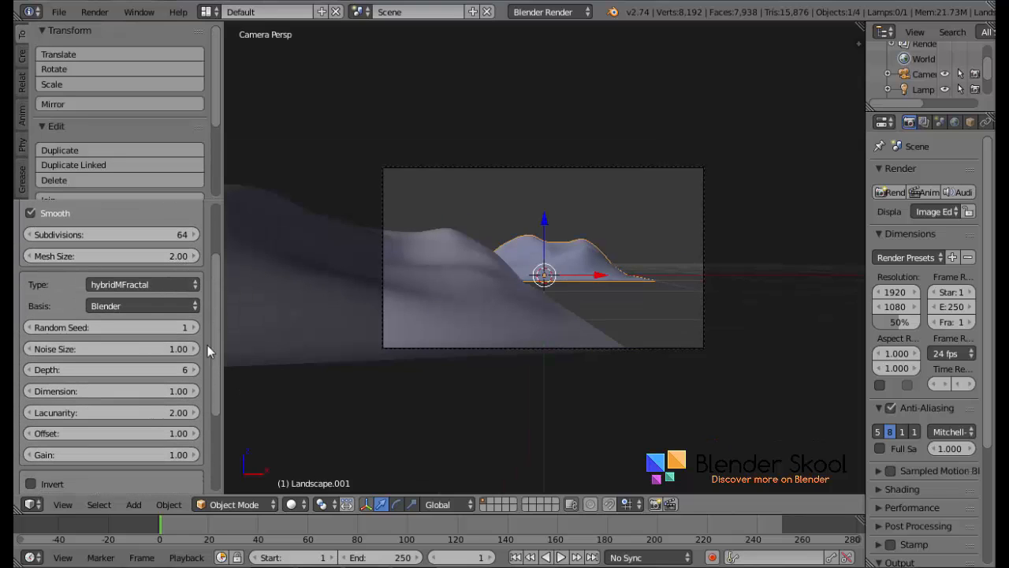
pyautogui.click(194, 327)
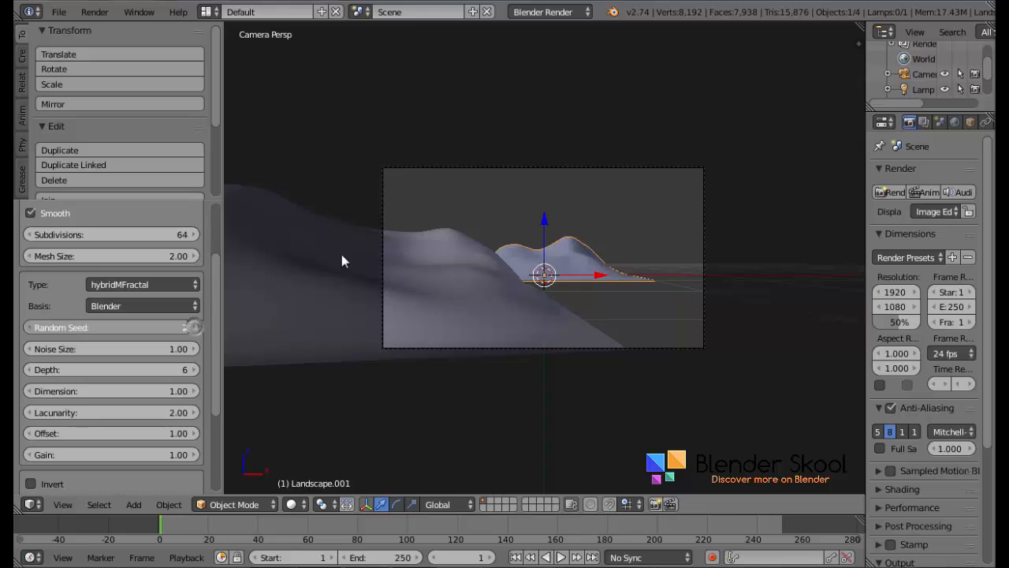
pyautogui.press('t')
# Position the second landscape beside the first one, on the opposite side of the camera, using the top view
pyautogui.moveTo(334, 328); pyautogui.dragTo(263, 439, button='middle')
pyautogui.click(69, 504)
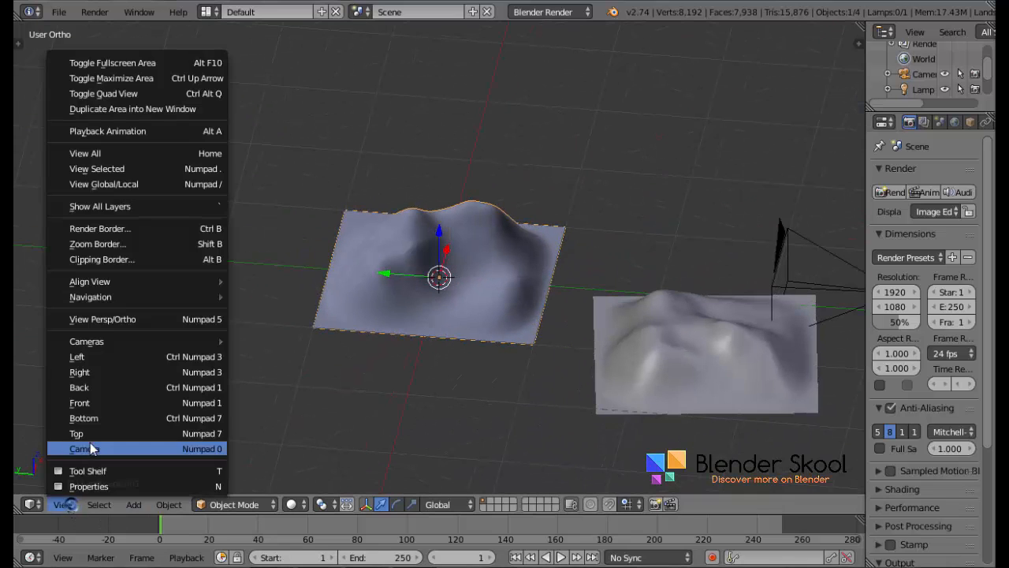
pyautogui.click(78, 433)
pyautogui.scroll(-2, 420, 318)
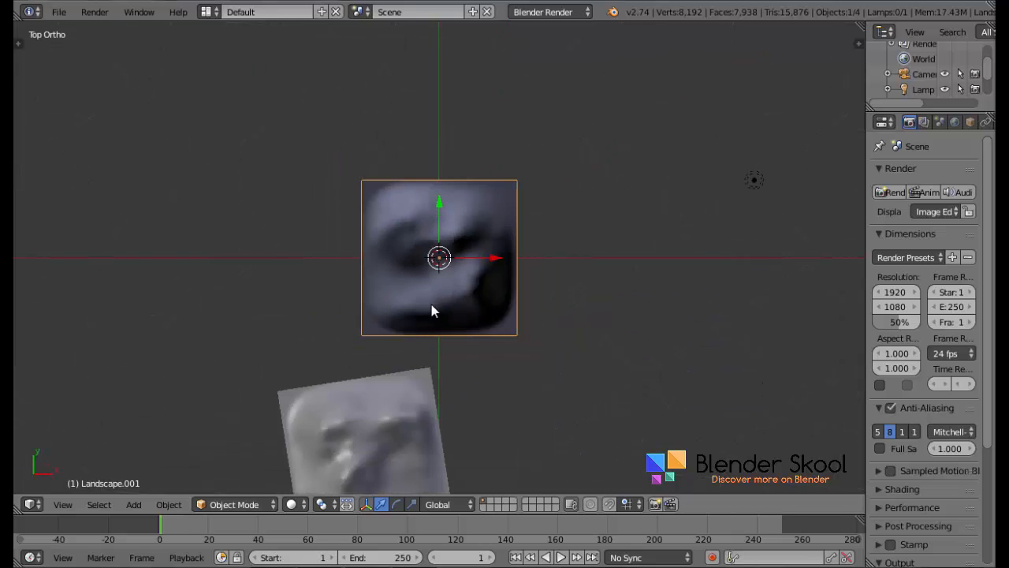
pyautogui.scroll(-3, 431, 311)
pyautogui.press('g')
pyautogui.click(497, 403)
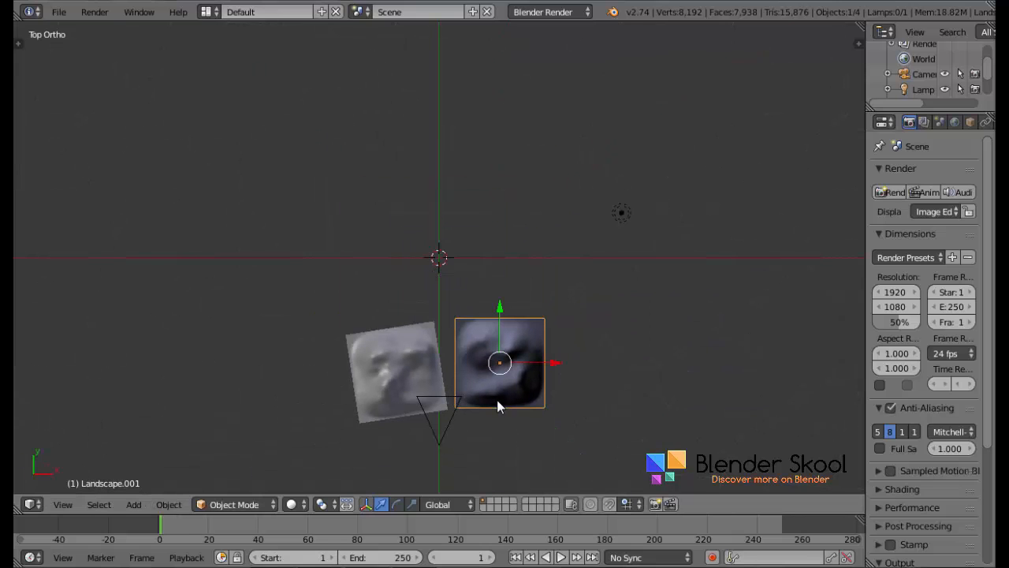
pyautogui.keyDown('shift'); pyautogui.moveTo(462, 419); pyautogui.dragTo(379, 316, button='middle'); pyautogui.keyUp('shift')
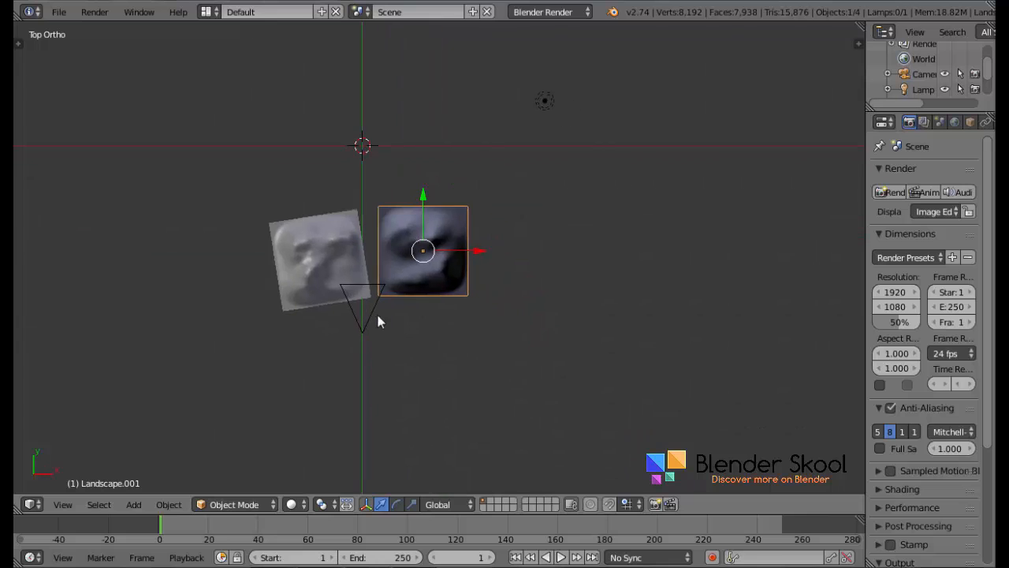
# Recalculate and flip the normals of the second landscape's whole mesh in Edit Mode, and return to Object Mode
pyautogui.scroll(5, 378, 322)
pyautogui.press('Tab')
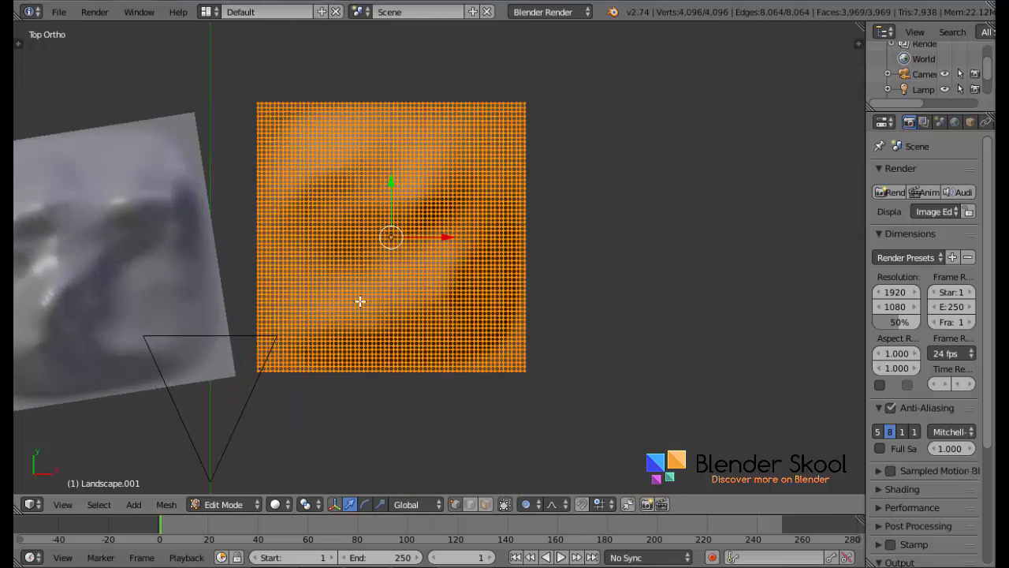
pyautogui.press('t')
pyautogui.click(81, 165)
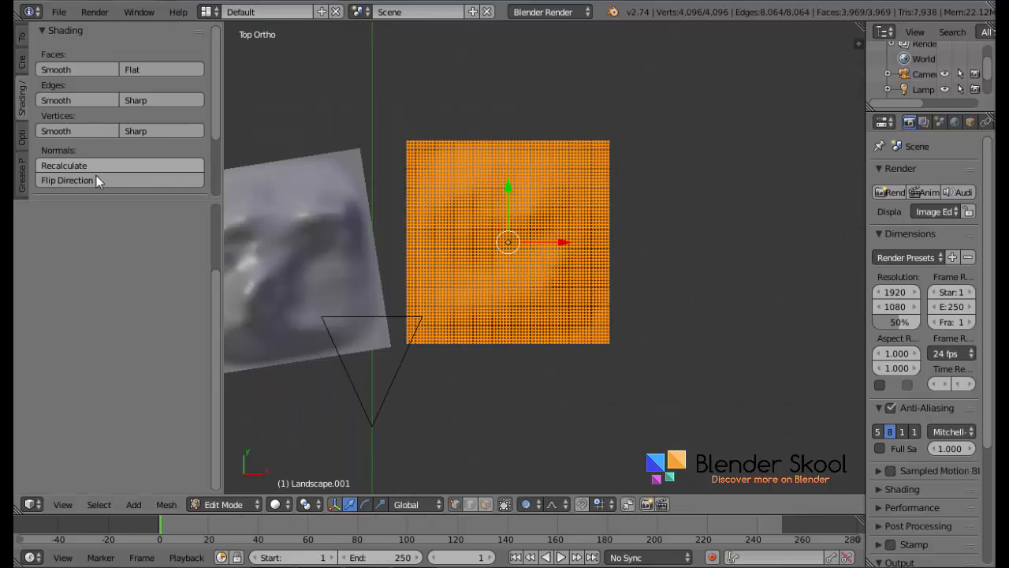
pyautogui.click(87, 179)
pyautogui.press('Tab')
pyautogui.press('t')
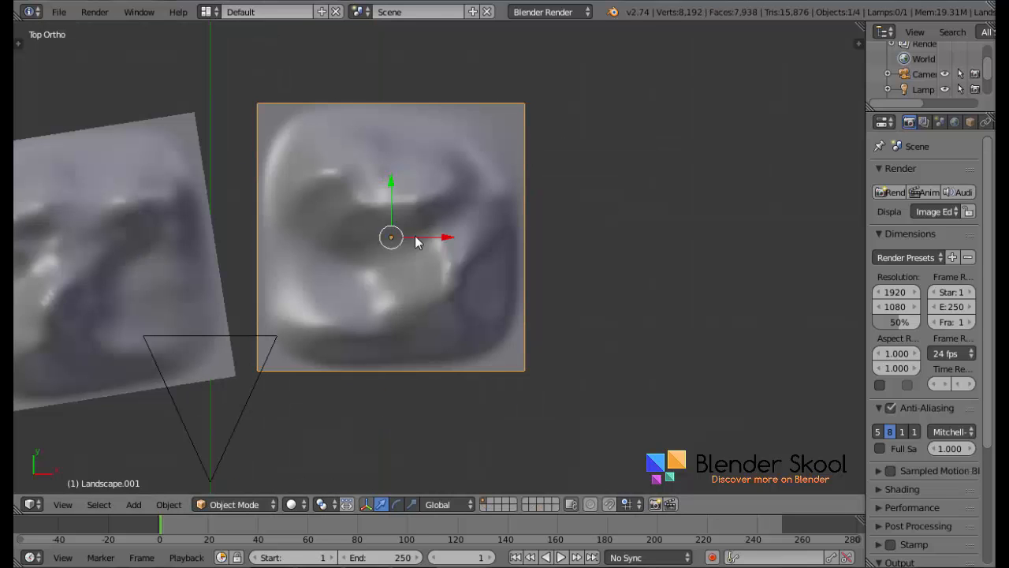
# Return to the camera view and move the first landscape further along negative X to widen the gap between the hills
pyautogui.click(70, 504)
pyautogui.click(92, 445)
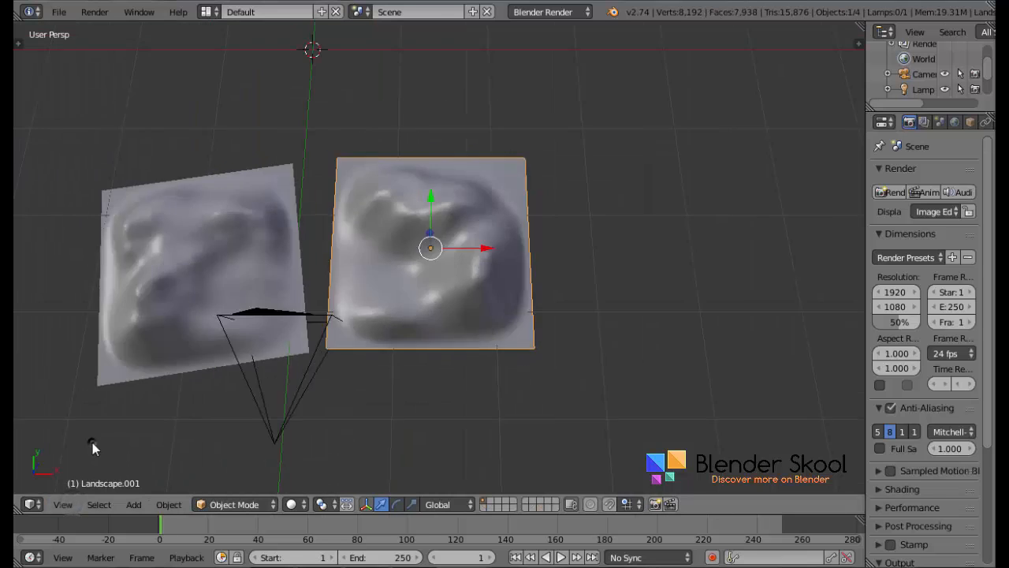
pyautogui.rightClick(258, 298)
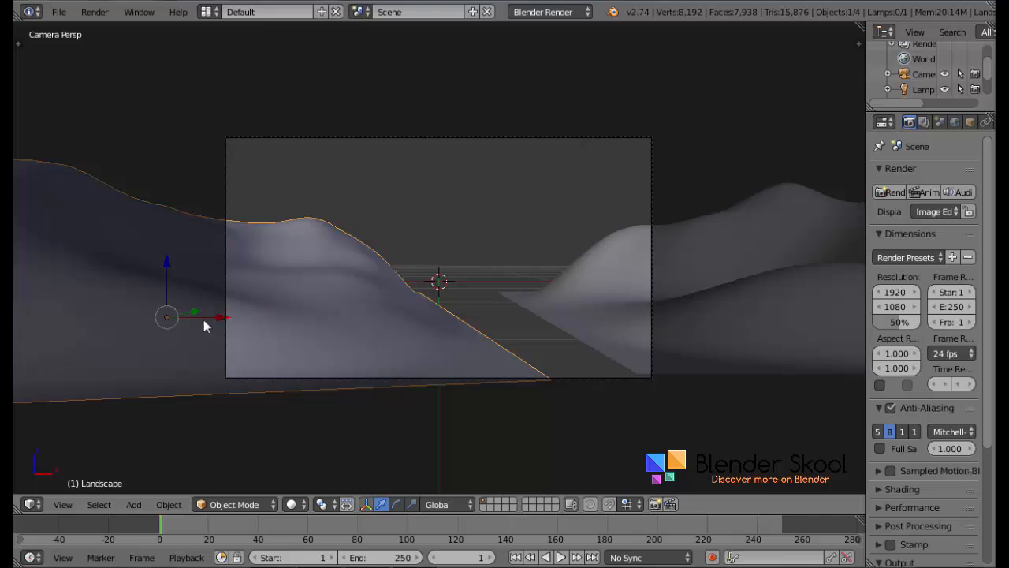
pyautogui.press('g')
pyautogui.press('z')
pyautogui.click(176, 316)
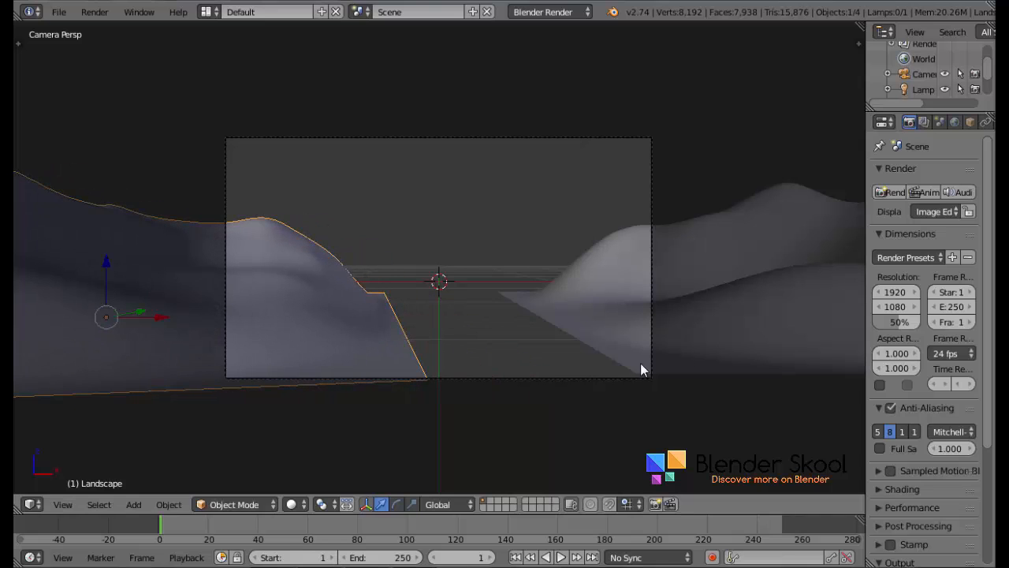
# Move the second landscape about 0.08 units along negative X, toward the gap between the hills
pyautogui.rightClick(672, 331)
pyautogui.press('g')
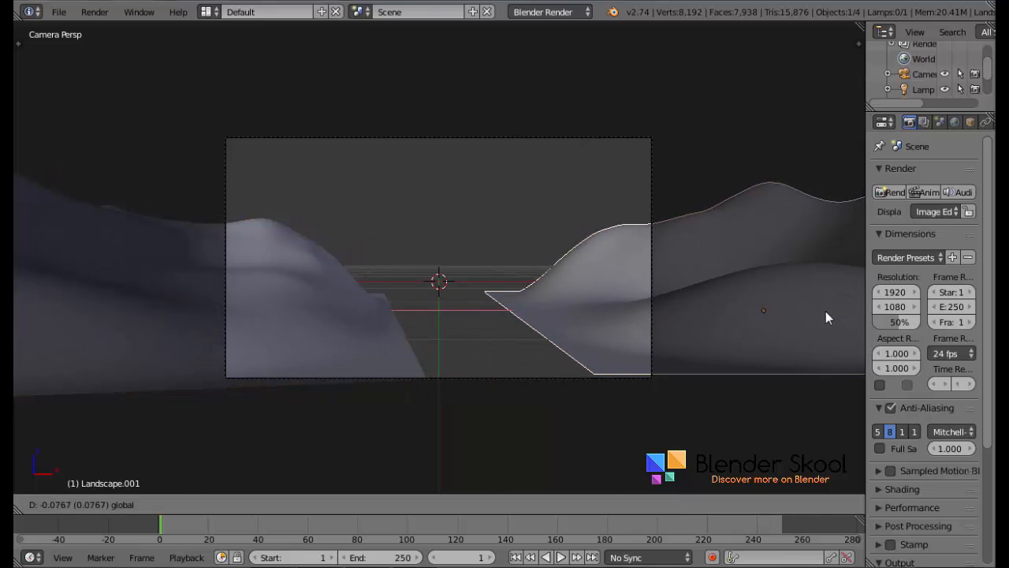
pyautogui.click(825, 312)
# Rotate the first landscape around the global Z axis so its corner points into the gap, and shift it slightly along negative X
pyautogui.rightClick(356, 321)
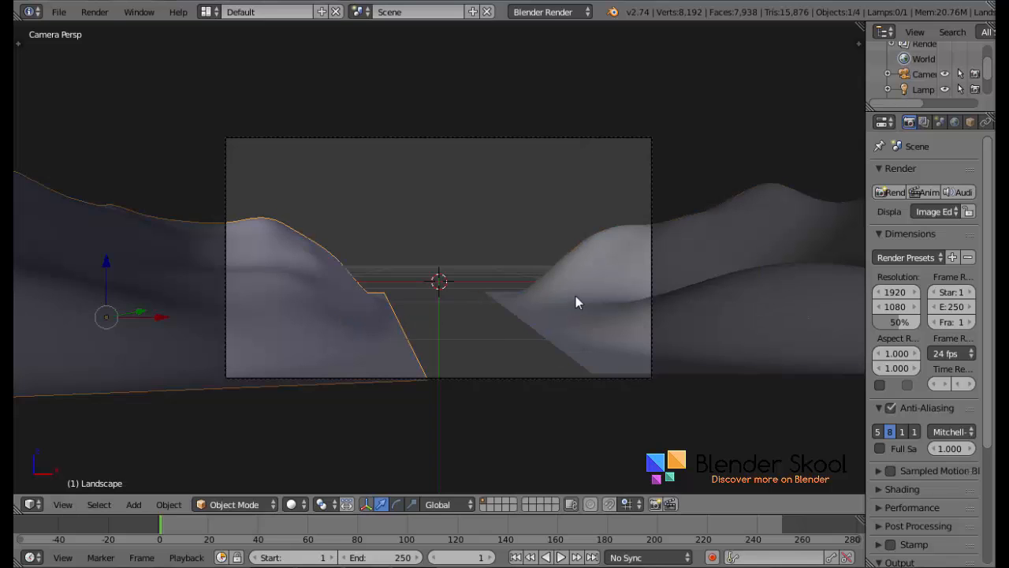
pyautogui.press('r')
pyautogui.press('z')
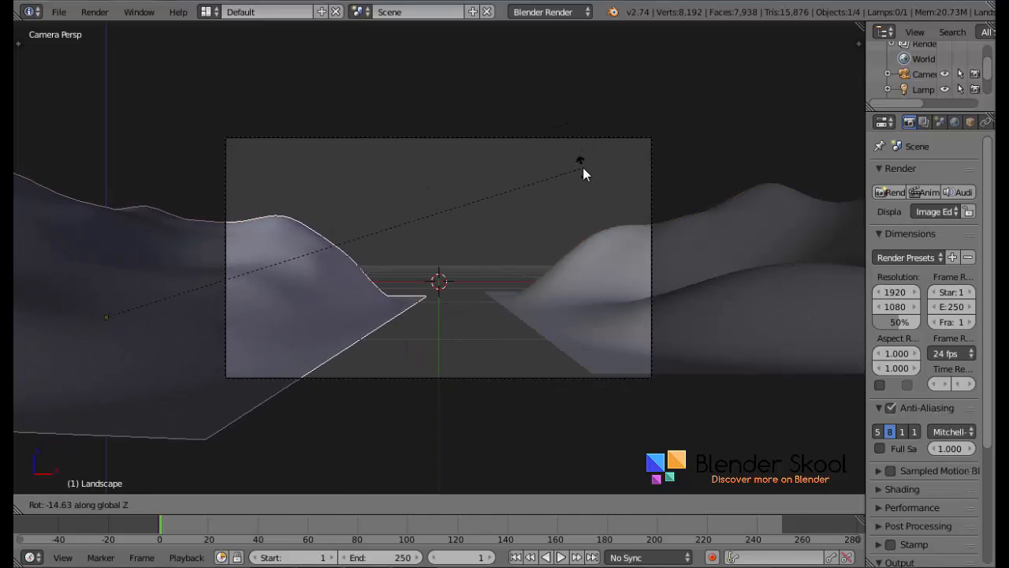
pyautogui.click(497, 401)
pyautogui.rightClick(591, 336)
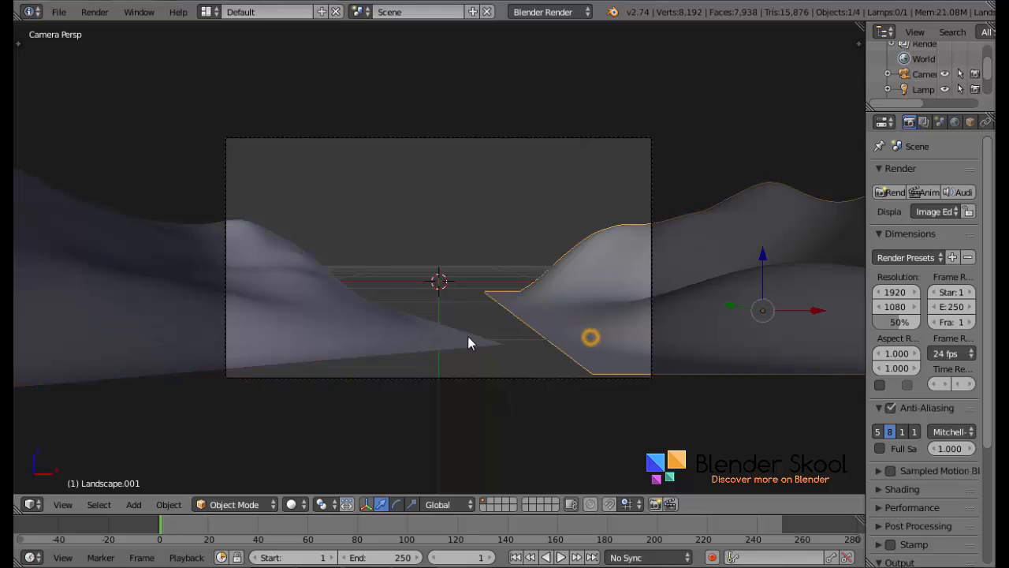
pyautogui.rightClick(468, 337)
pyautogui.moveTo(160, 321); pyautogui.dragTo(146, 322)
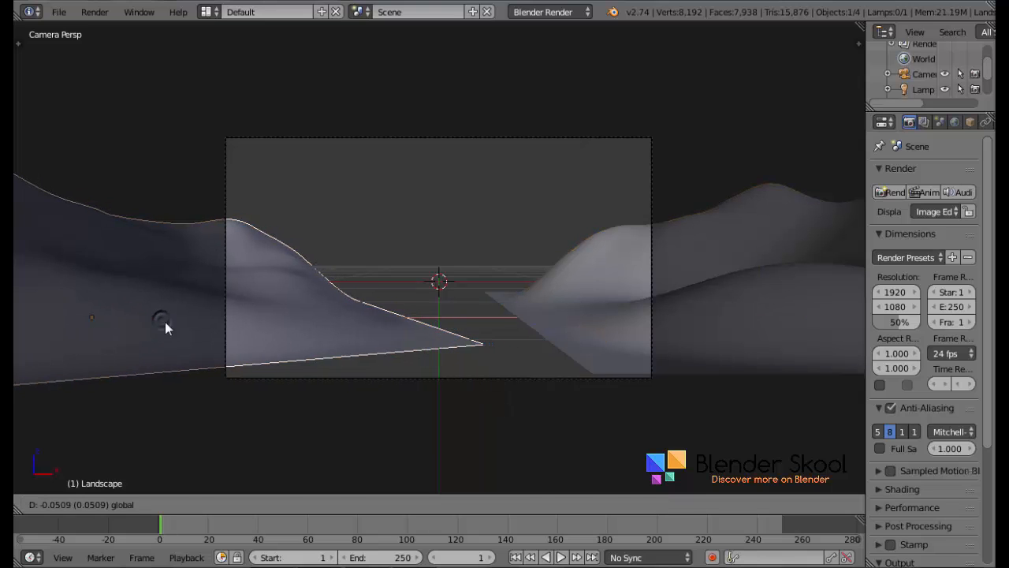
# Move the second landscape about 0.03 units along negative X and rotate it about 25° around the global Z axis
pyautogui.rightClick(613, 322)
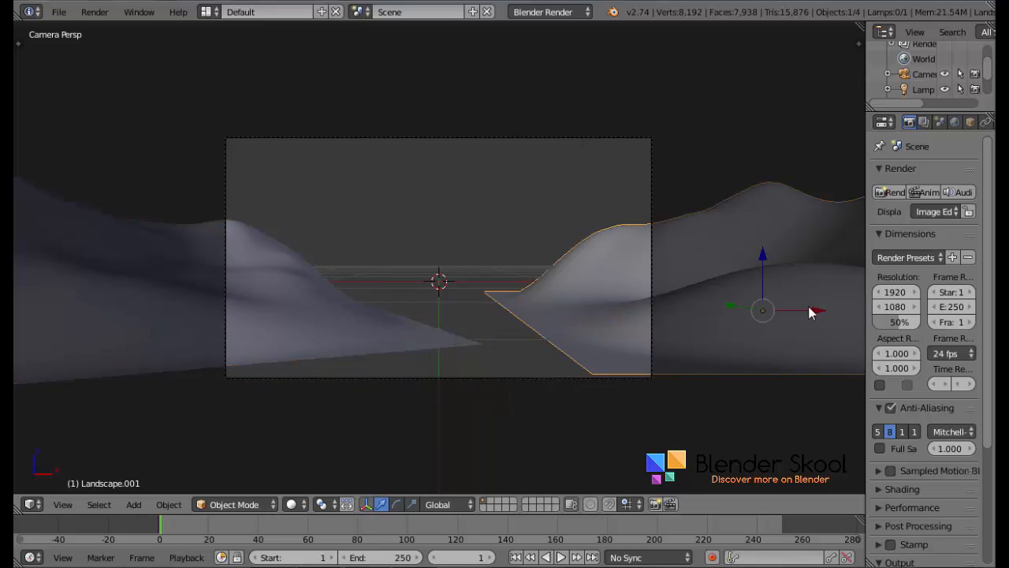
pyautogui.moveTo(814, 313)
pyautogui.mouseDown()
pyautogui.moveTo(779, 308)
pyautogui.moveTo(805, 315)
pyautogui.mouseUp()
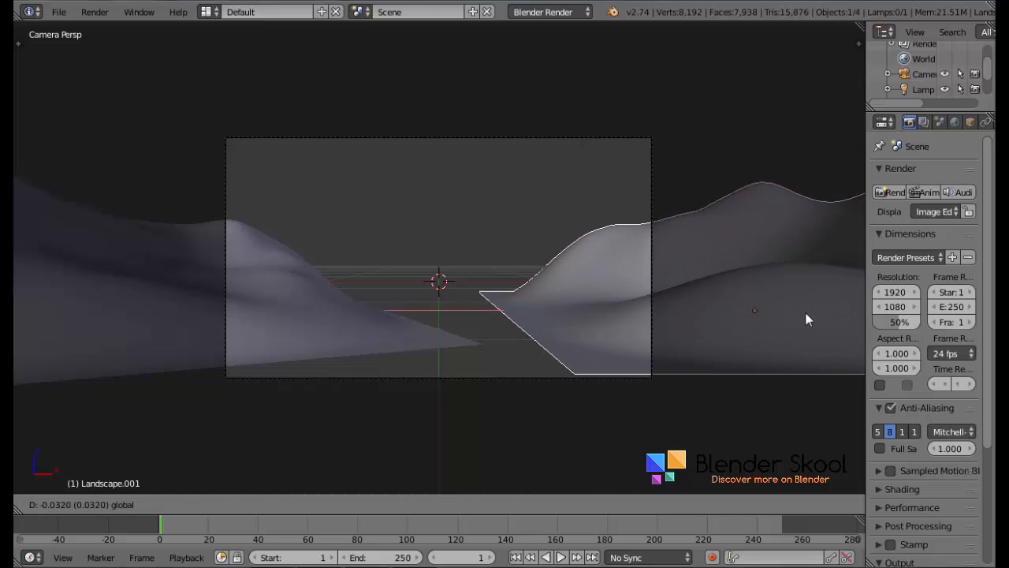
pyautogui.press('r')
pyautogui.press('z')
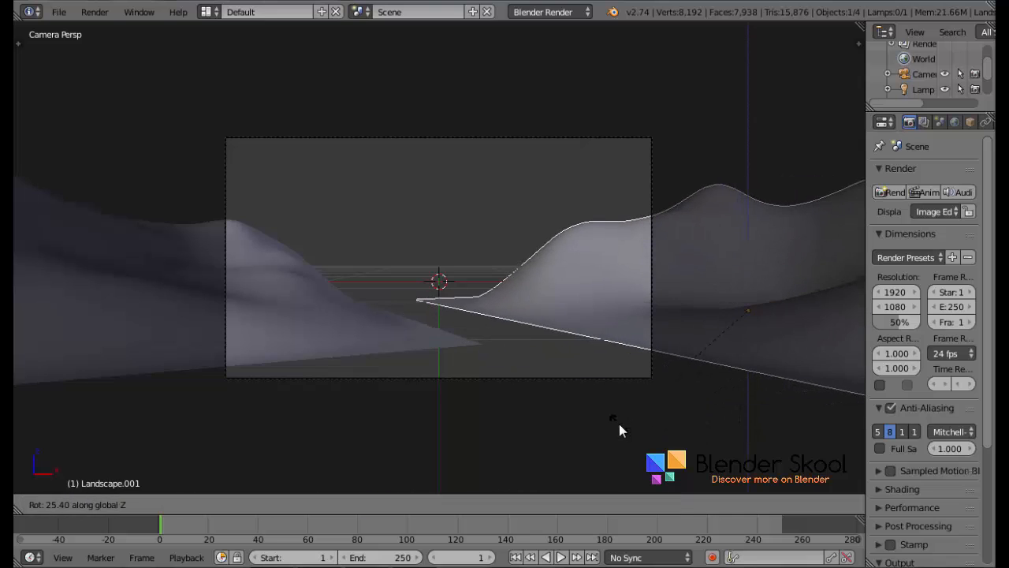
pyautogui.click(632, 427)
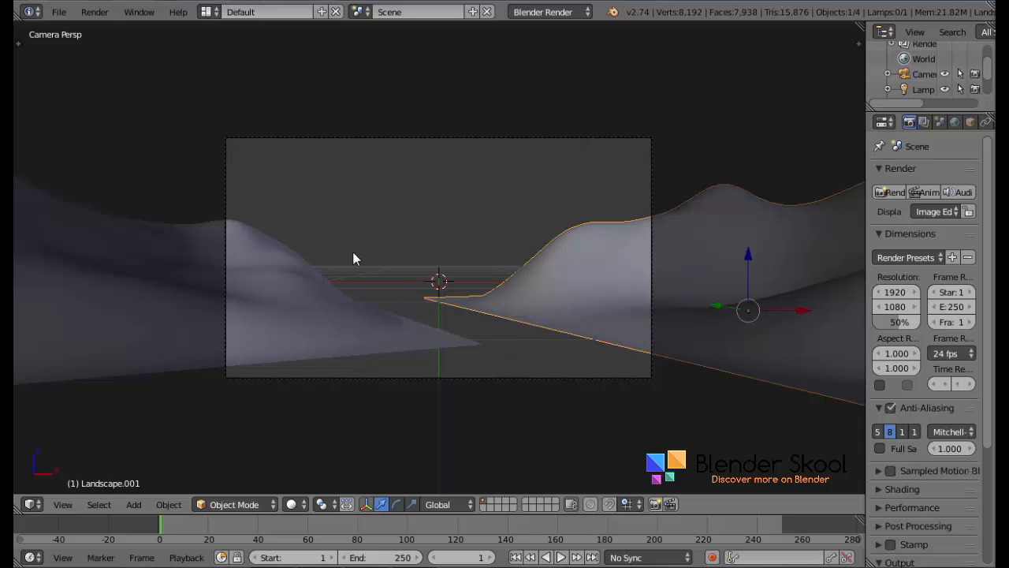
# Leave the camera view and add a plane mesh at the 3D cursor
pyautogui.moveTo(352, 256)
pyautogui.mouseDown(button='middle')
pyautogui.moveTo(408, 289)
pyautogui.moveTo(500, 316)
pyautogui.moveTo(340, 244)
pyautogui.mouseUp(button='middle')
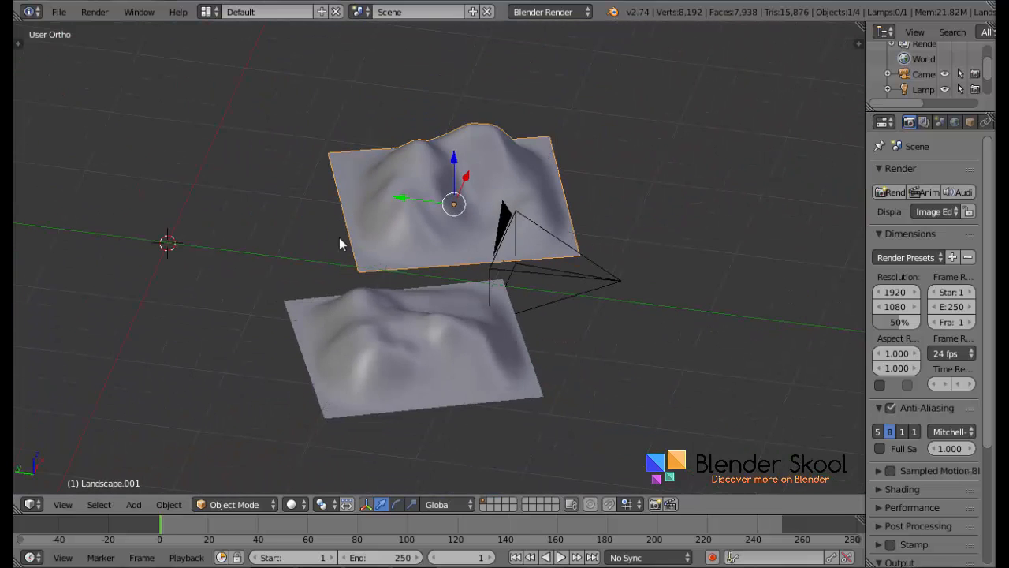
pyautogui.hotkey('shift', 'a')
pyautogui.moveTo(203, 111)
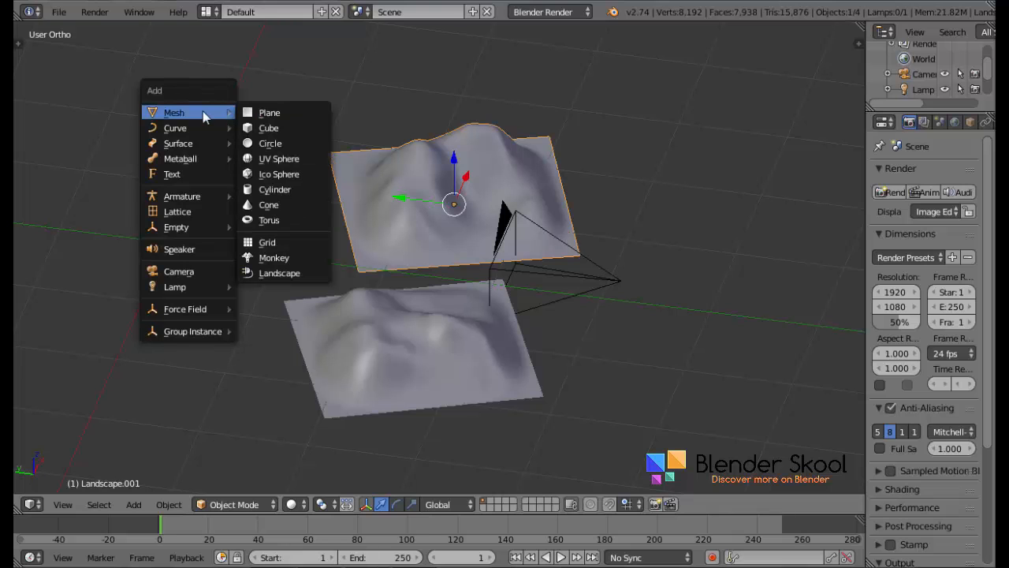
pyautogui.click(303, 113)
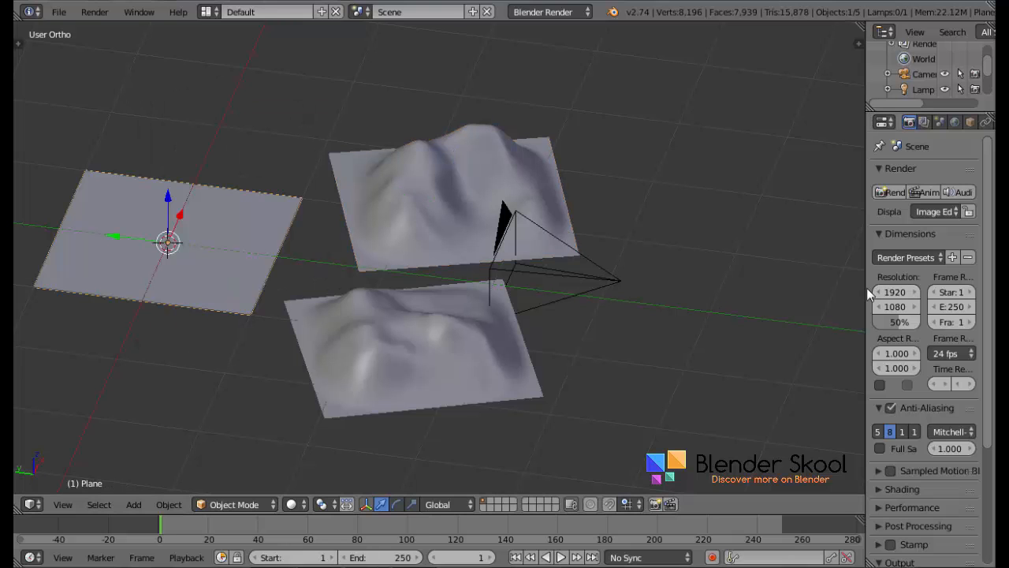
# Widen the properties area and add an Ocean modifier to the new plane
pyautogui.moveTo(867, 288); pyautogui.dragTo(732, 286)
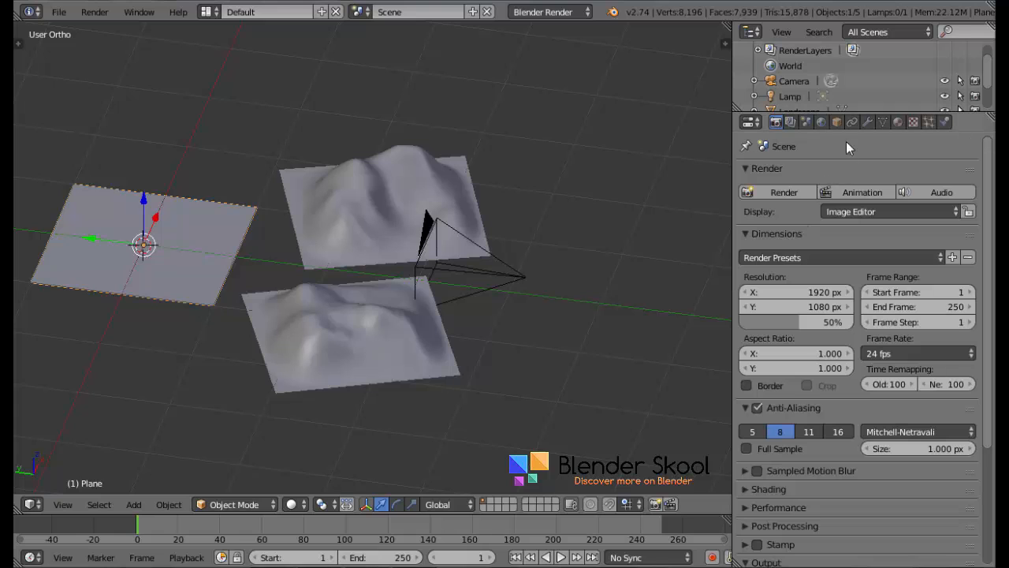
pyautogui.click(868, 123)
pyautogui.click(842, 173)
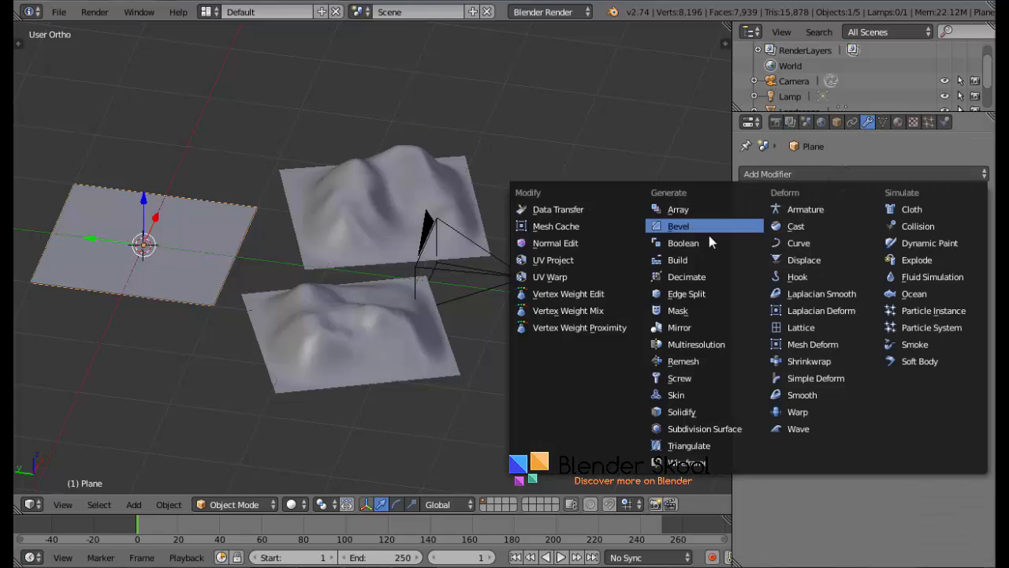
pyautogui.click(913, 293)
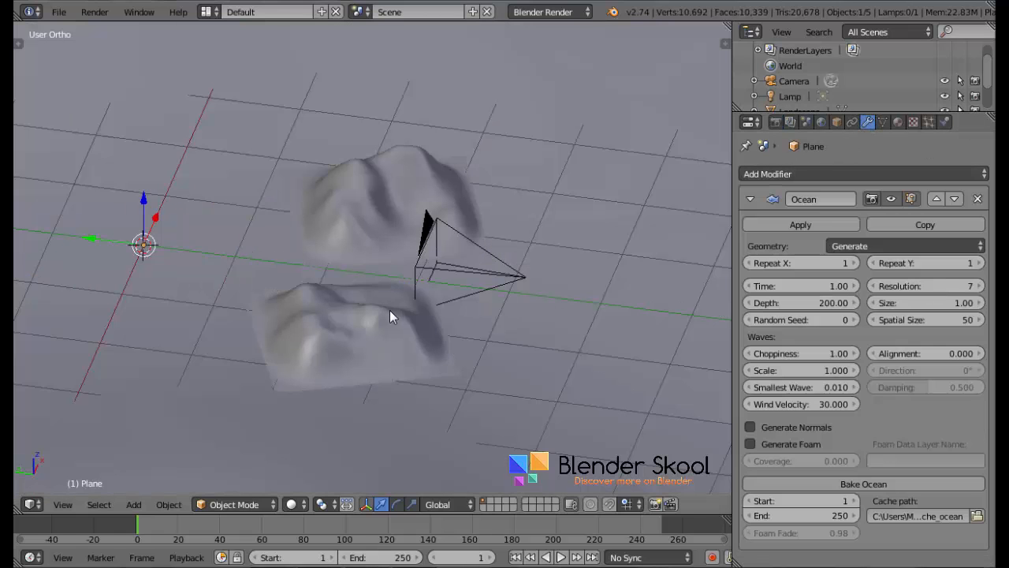
# Scale the ocean plane down uniformly to a fraction of its size, closer to the size of the hills
pyautogui.scroll(-4, 389, 309)
pyautogui.moveTo(389, 309); pyautogui.dragTo(423, 283, button='middle')
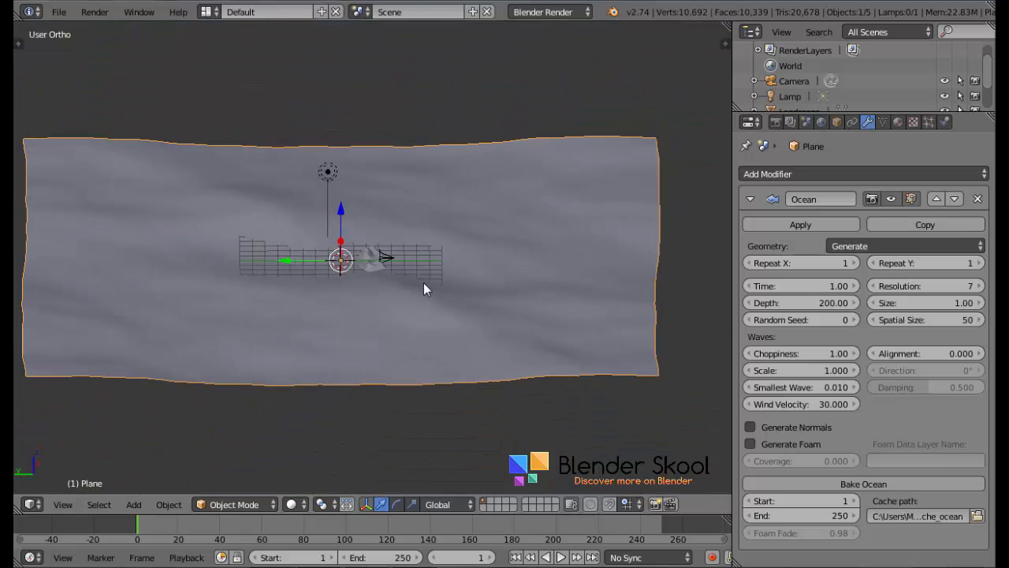
pyautogui.press('s')
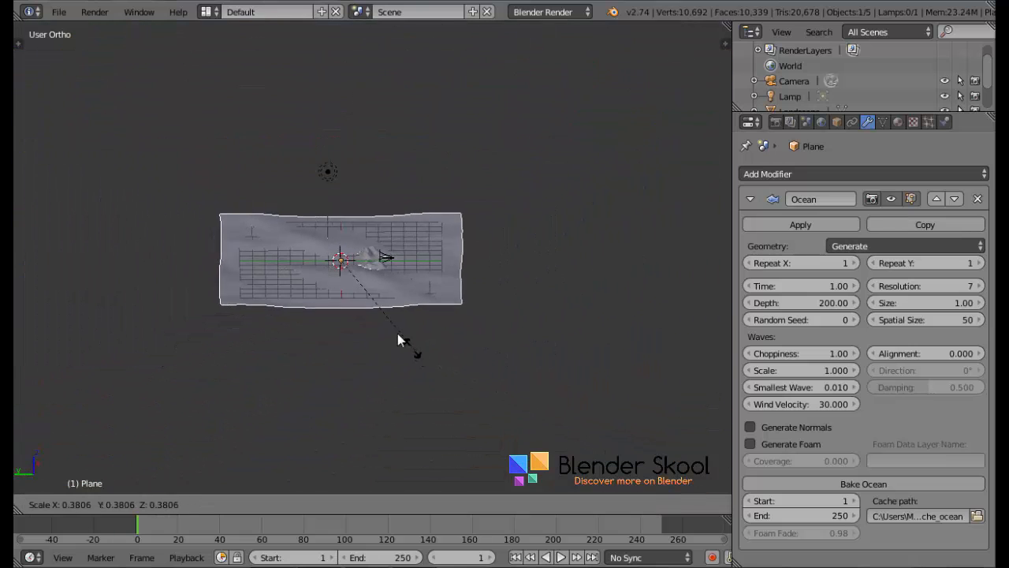
pyautogui.click(370, 290)
pyautogui.scroll(8, 375, 304)
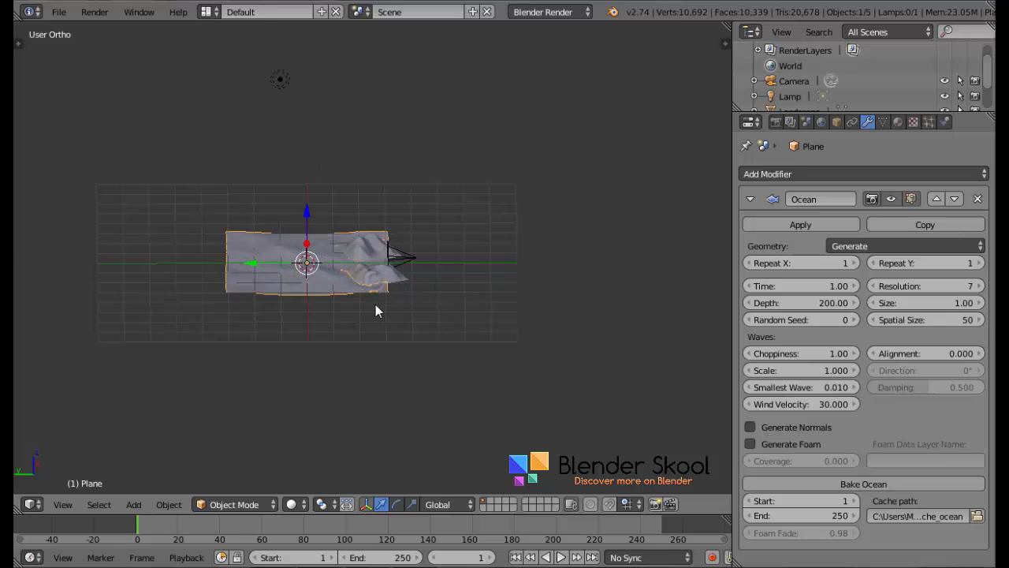
# Set the Ocean modifier's Spatial Size to 46 and scale the plane up until it extends past the camera
pyautogui.moveTo(911, 319); pyautogui.dragTo(949, 320)
pyautogui.press('s')
pyautogui.click(613, 419)
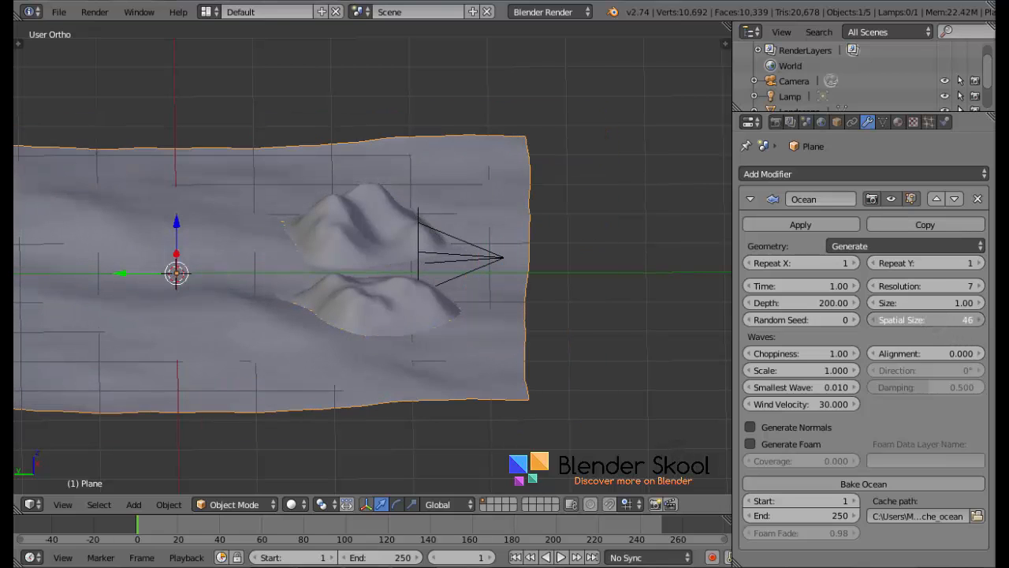
# Return to the camera view and raise the ocean plane slightly along Z so its surface covers the landscapes' lower edges
pyautogui.click(68, 507)
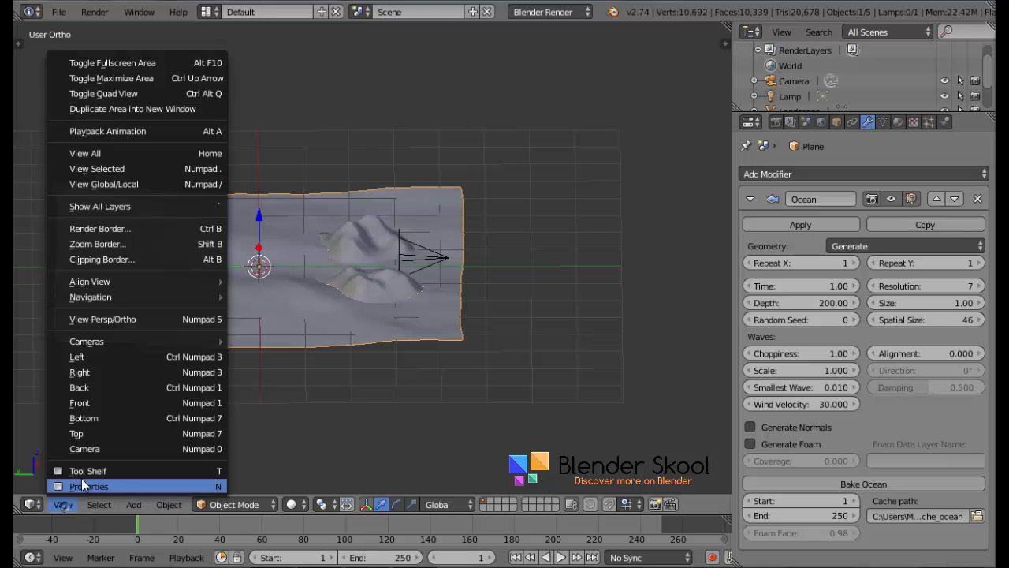
pyautogui.click(118, 450)
pyautogui.scroll(5, 378, 404)
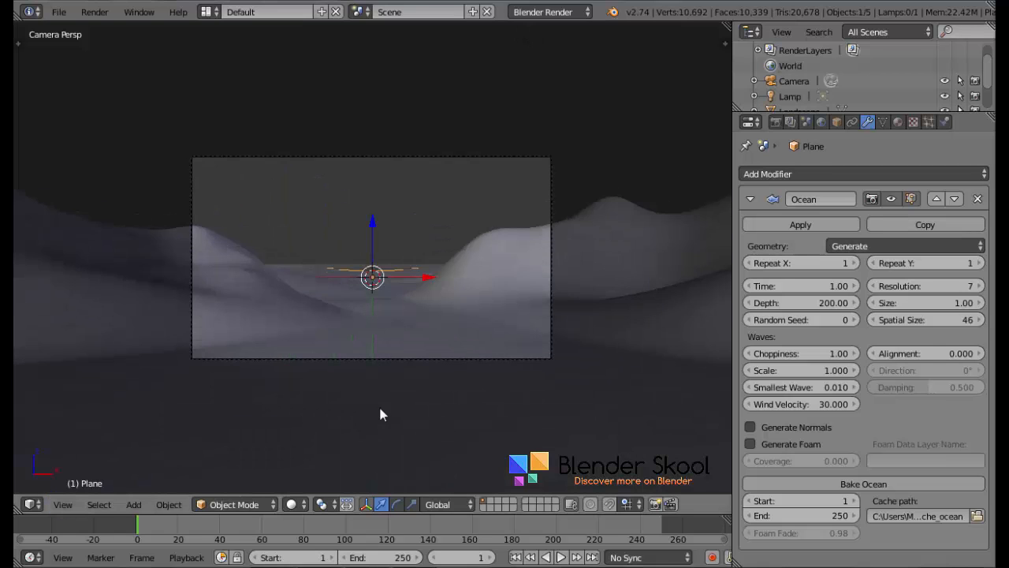
pyautogui.moveTo(375, 235); pyautogui.dragTo(390, 222)
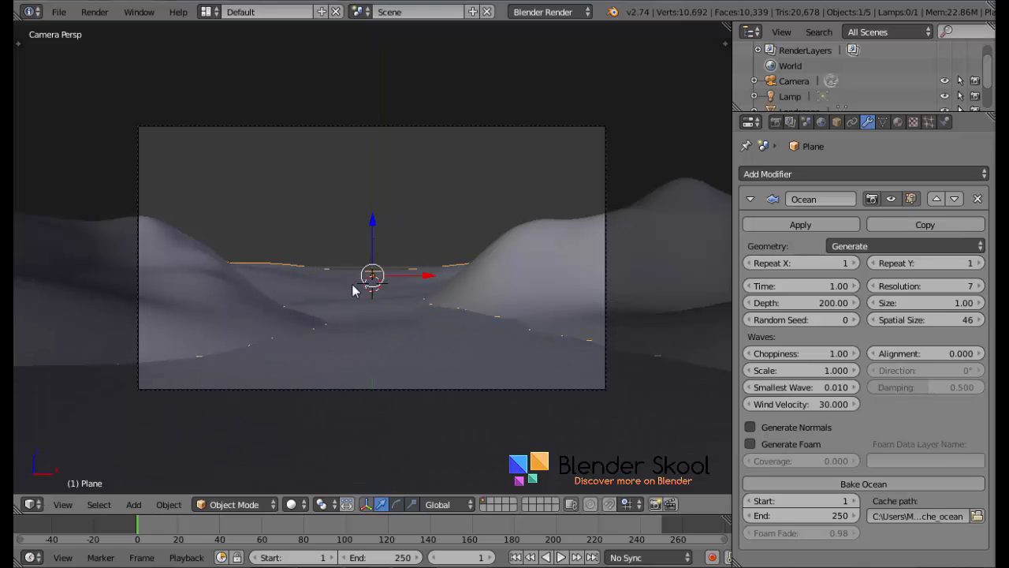
# Examine in wireframe and solid shading how the ocean surface cuts through both landscapes, selecting each in turn
pyautogui.press('z')
pyautogui.press('z')
pyautogui.press('z')
pyautogui.rightClick(388, 351)
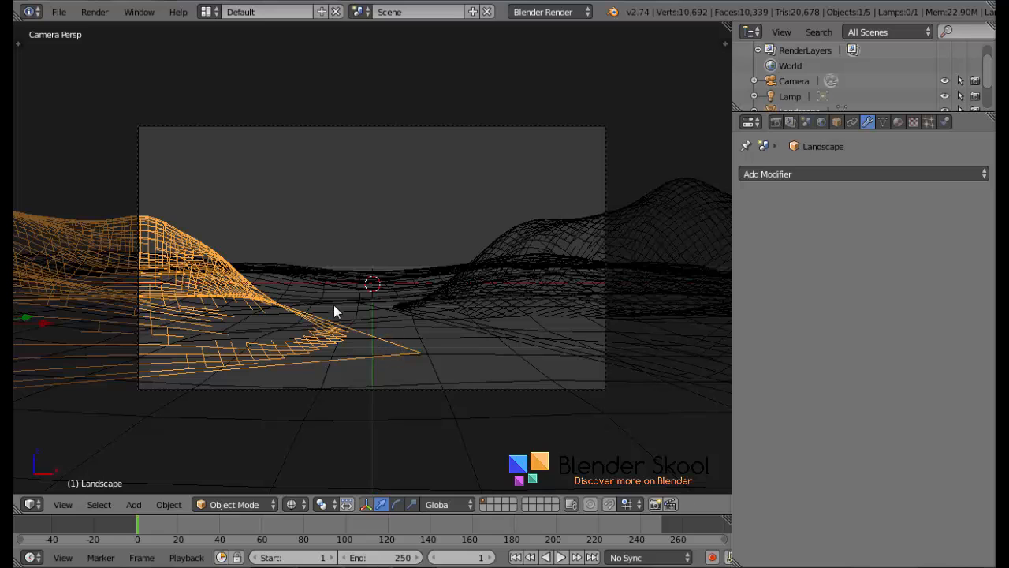
pyautogui.press('z')
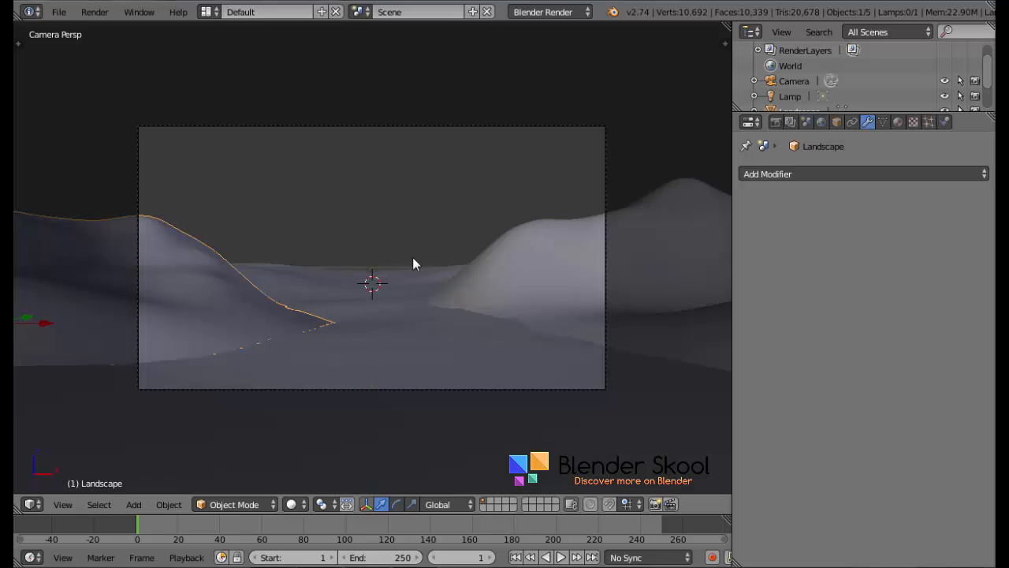
pyautogui.rightClick(502, 299)
pyautogui.scroll(-2, 477, 355)
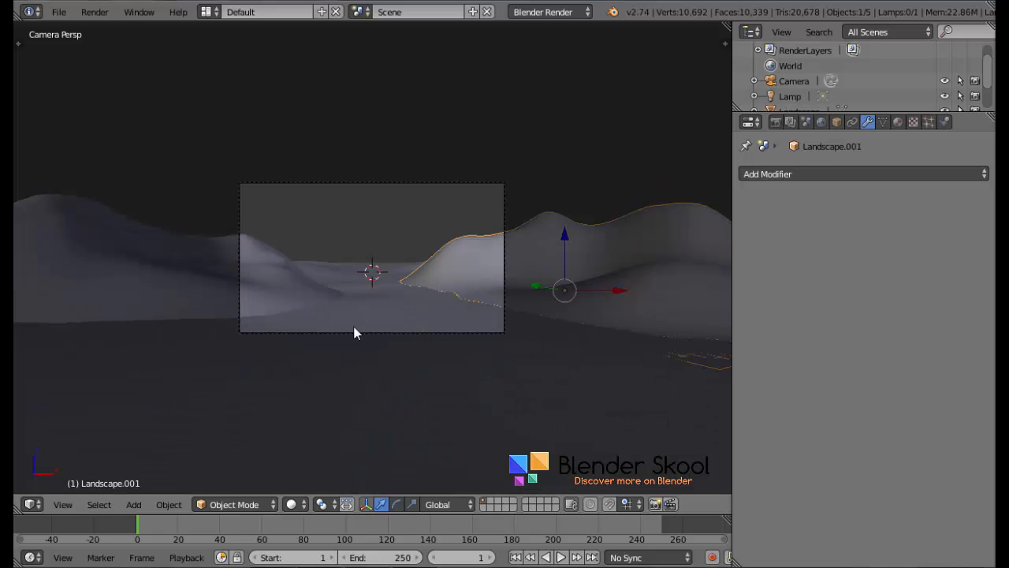
pyautogui.scroll(2, 300, 369)
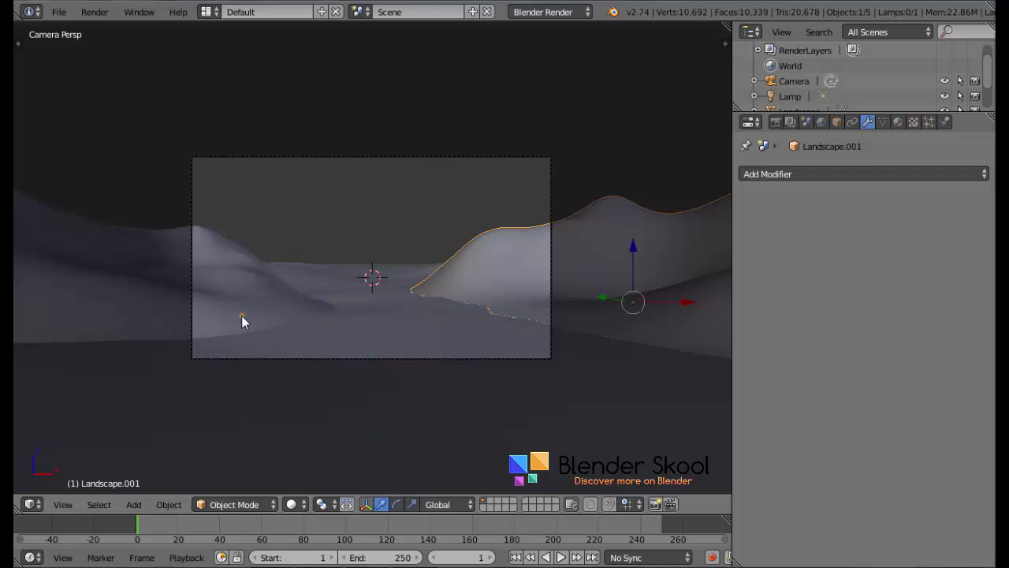
# Move the first landscape about 0.2 units along negative Y, toward the camera
pyautogui.rightClick(241, 315)
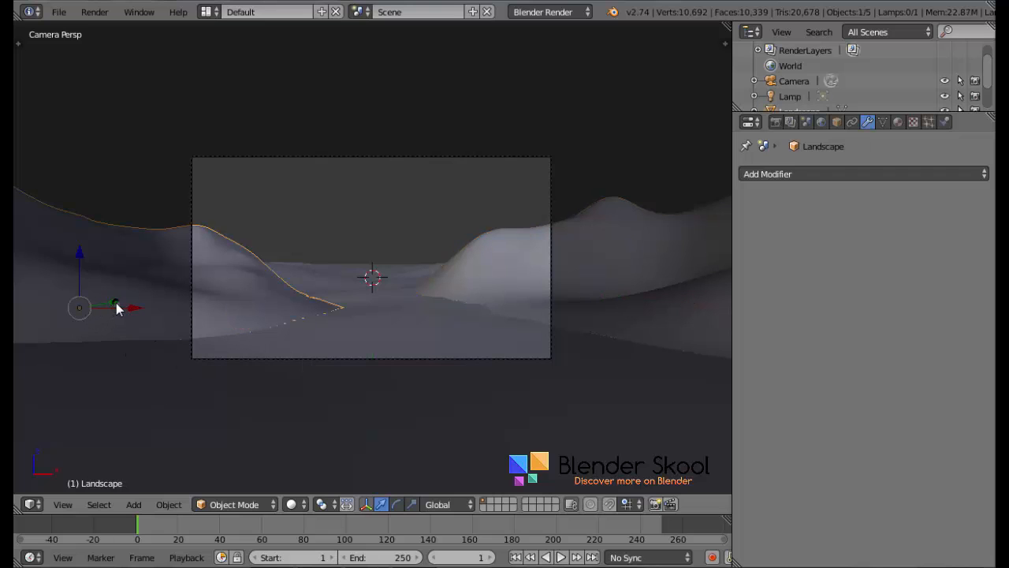
pyautogui.press('g')
pyautogui.press('y')
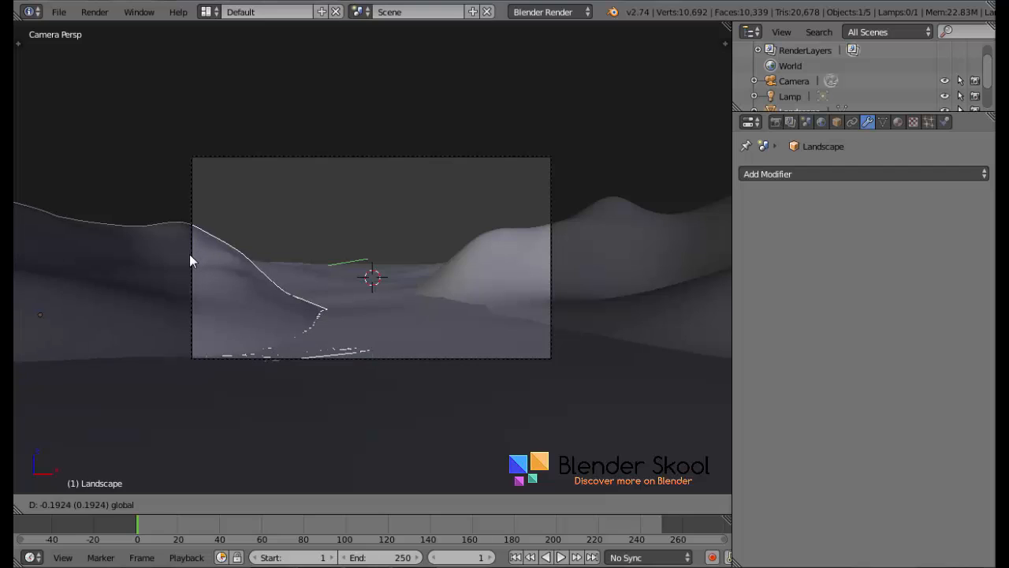
pyautogui.click(182, 270)
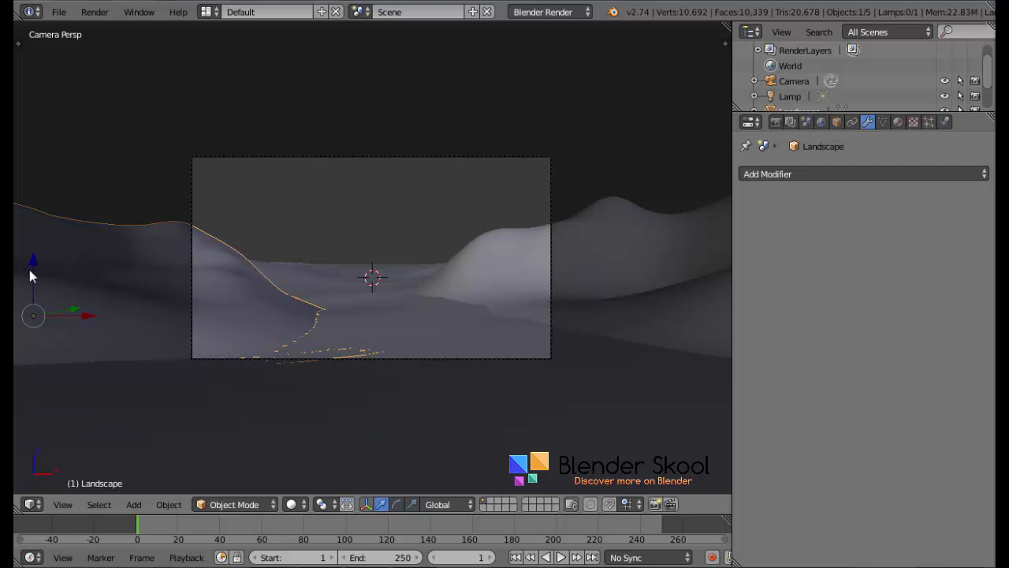
# Lower the first landscape slightly along Z so its flat base edge sinks below the water
pyautogui.press('g')
pyautogui.press('z')
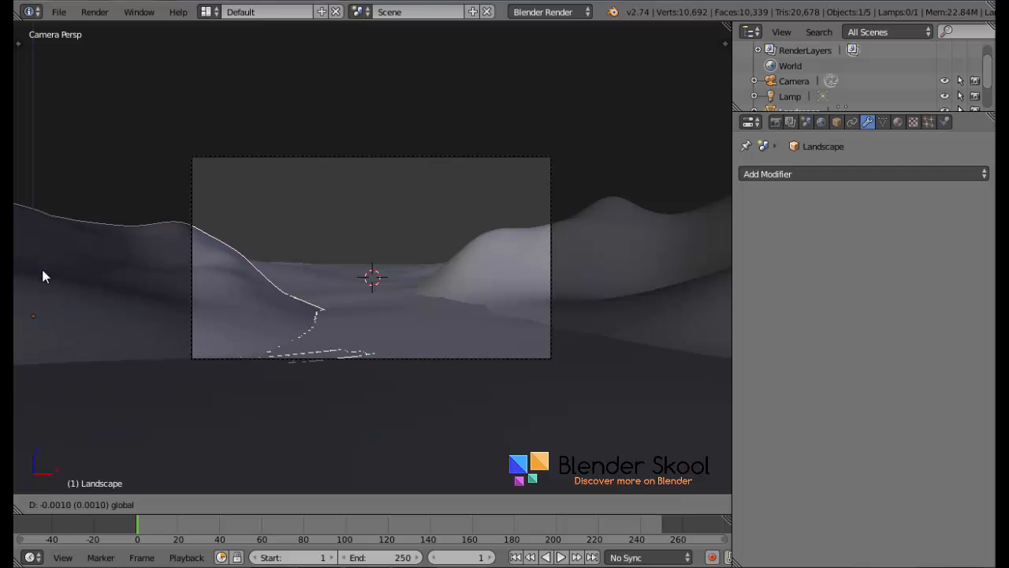
pyautogui.click(41, 266)
pyautogui.scroll(3, 157, 274)
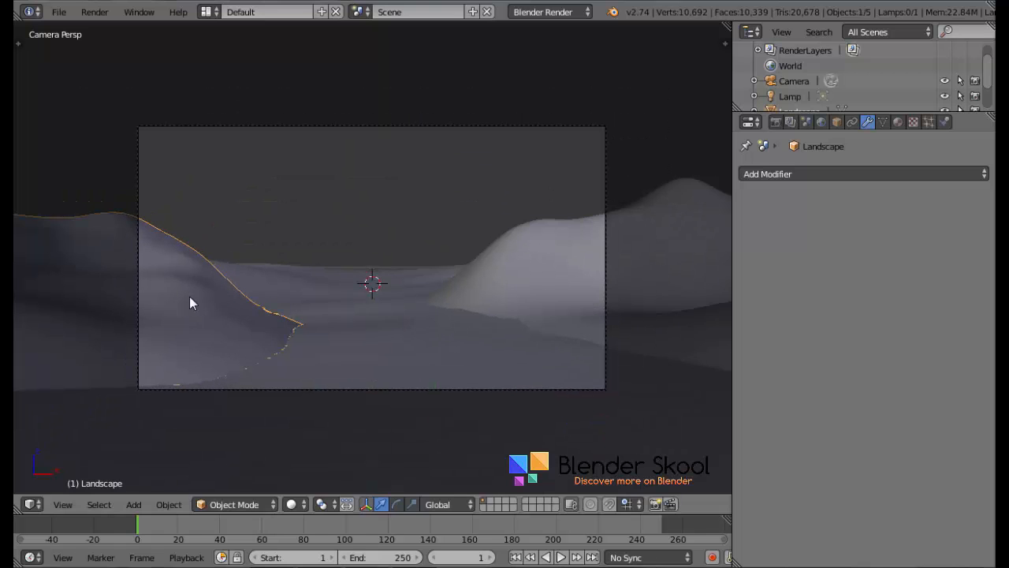
pyautogui.scroll(-2, 189, 302)
# Switch to the top view and duplicate the first landscape, placing the copy behind the original, farther from the camera
pyautogui.click(63, 504)
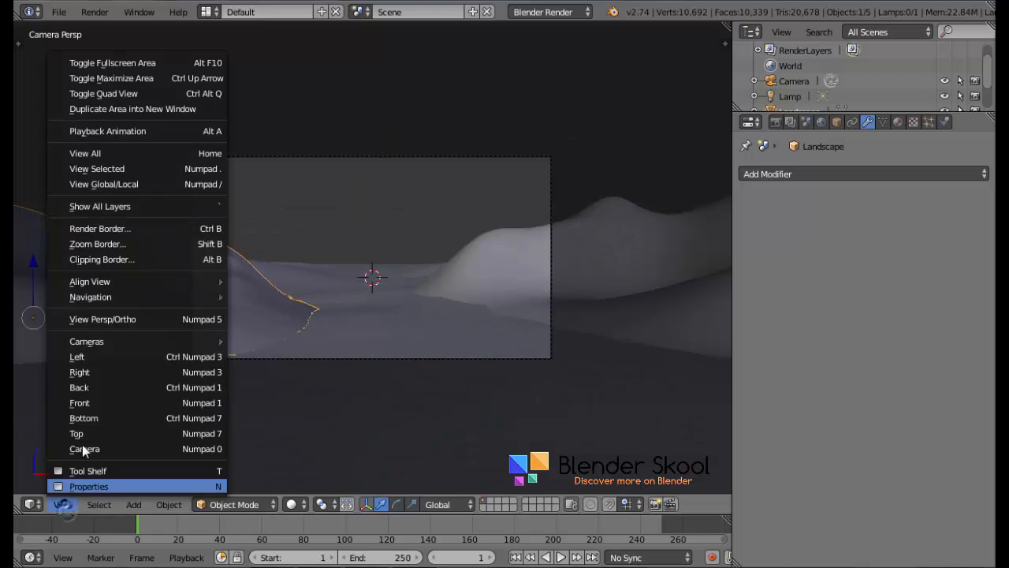
pyautogui.click(82, 433)
pyautogui.scroll(5, 438, 330)
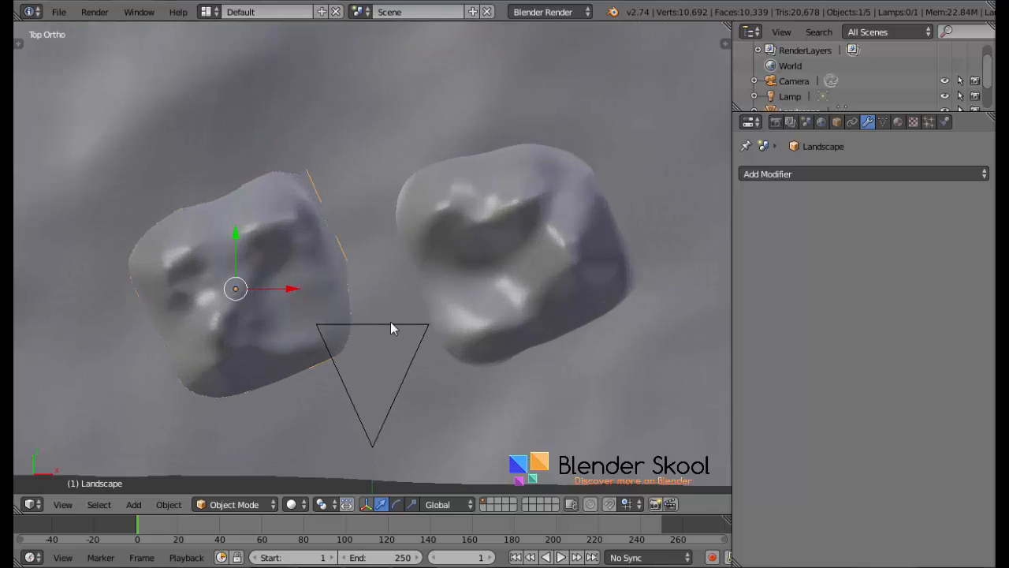
pyautogui.scroll(-3, 390, 321)
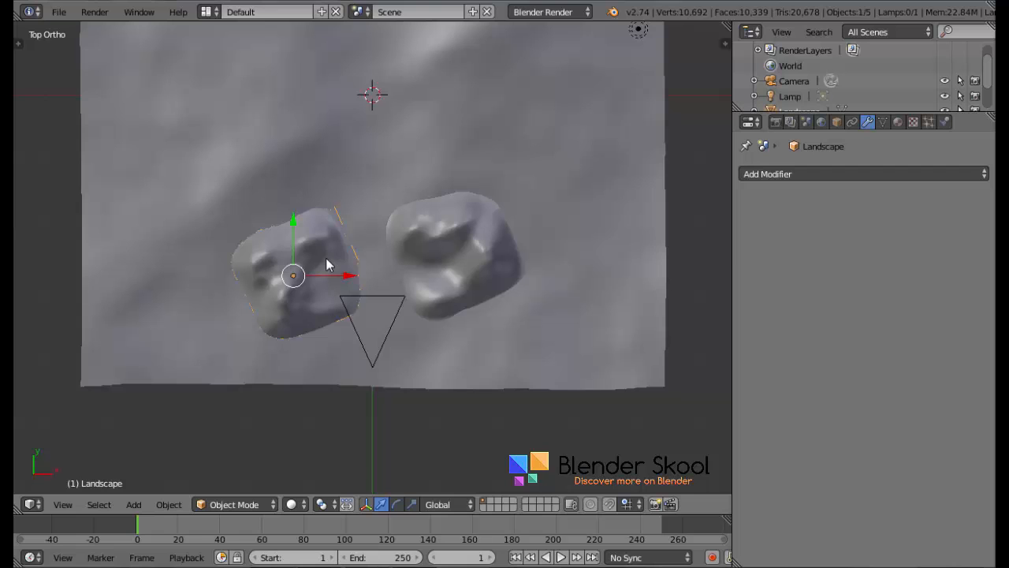
pyautogui.hotkey('shift', 'd')
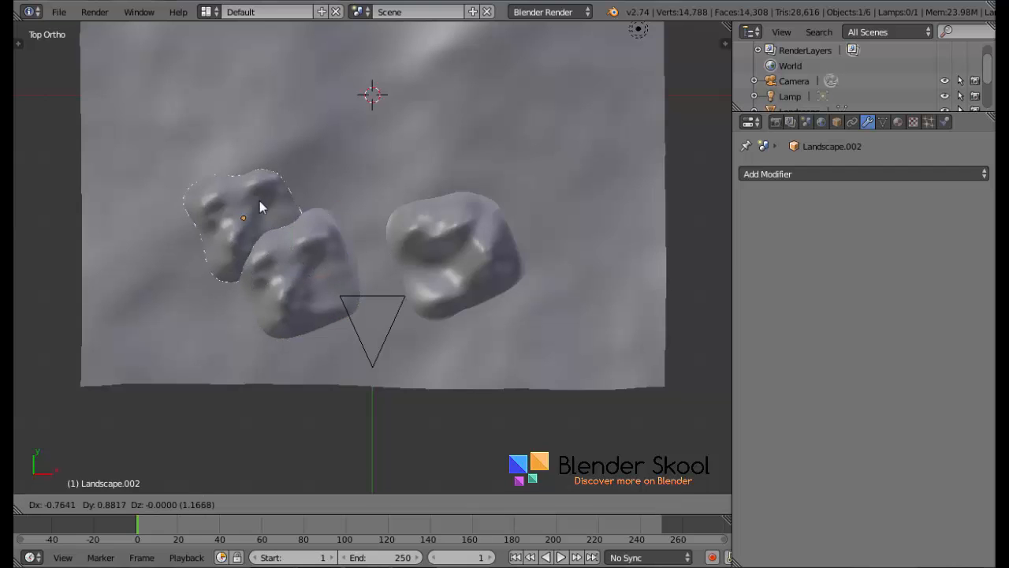
pyautogui.click(249, 154)
# Rotate the copied landscape around the global Z axis, shift it toward the gap, and check its placement through the camera
pyautogui.press('r')
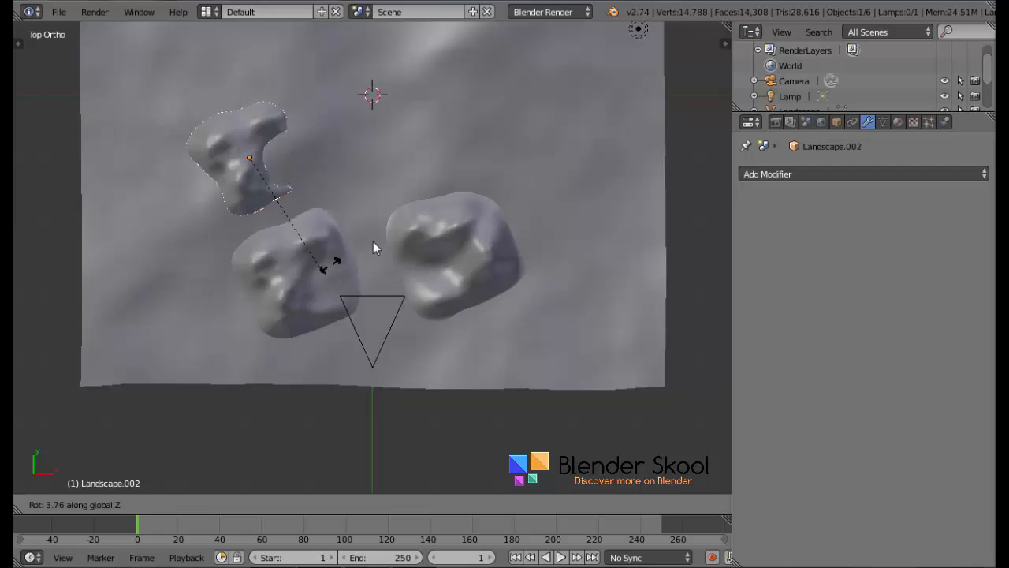
pyautogui.click(297, 382)
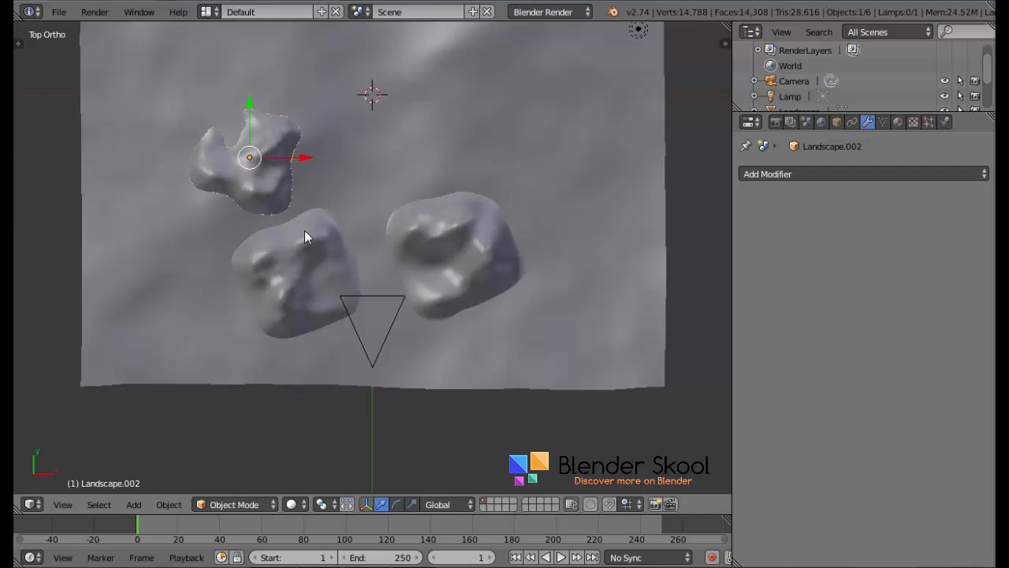
pyautogui.press('g')
pyautogui.click(331, 222)
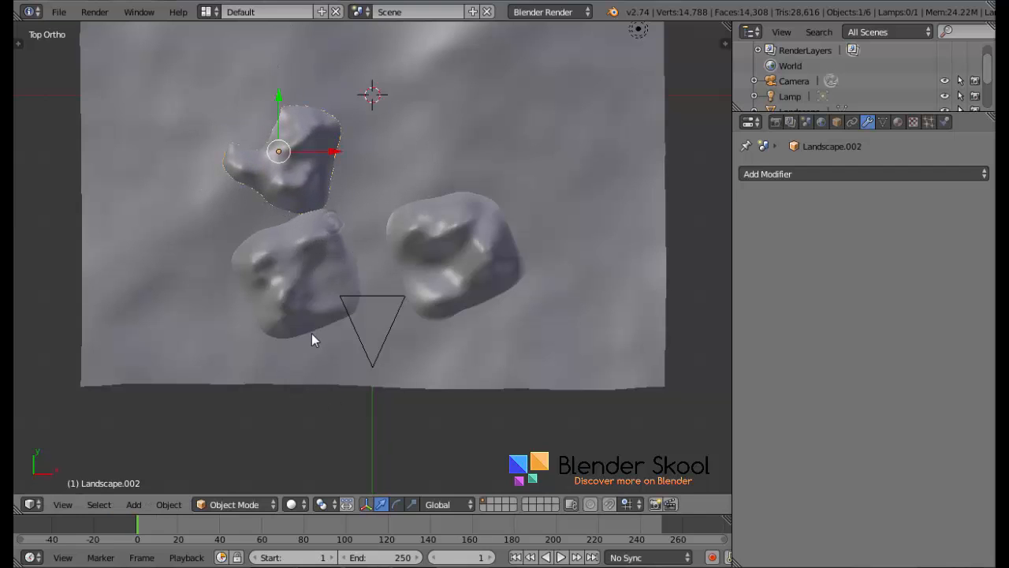
pyautogui.click(62, 504)
pyautogui.click(83, 449)
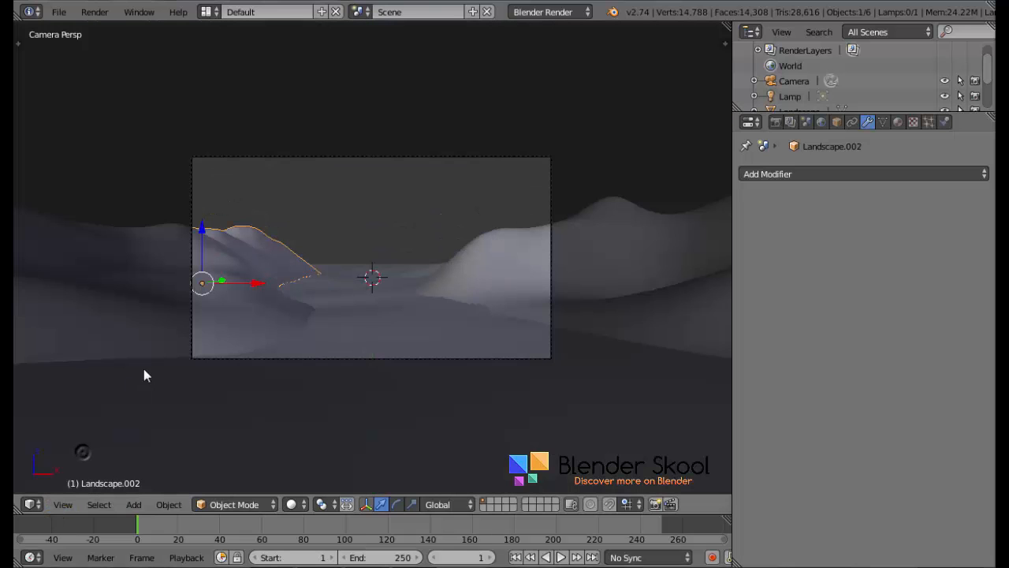
pyautogui.scroll(2, 231, 306)
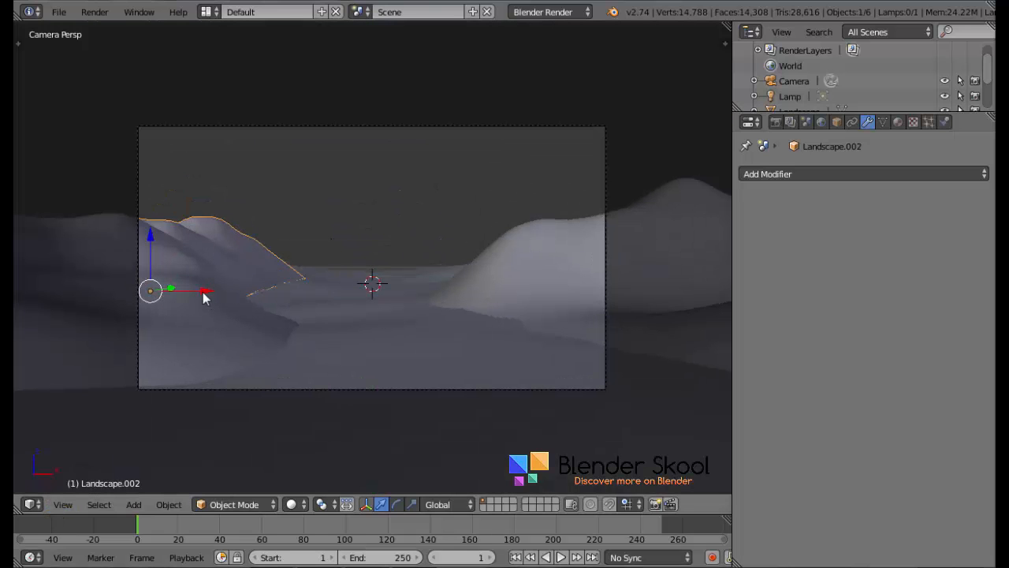
# Shift the rear landscape copy along X and rotate it around global Z to refine its profile within the camera frame
pyautogui.press('g')
pyautogui.click(233, 283)
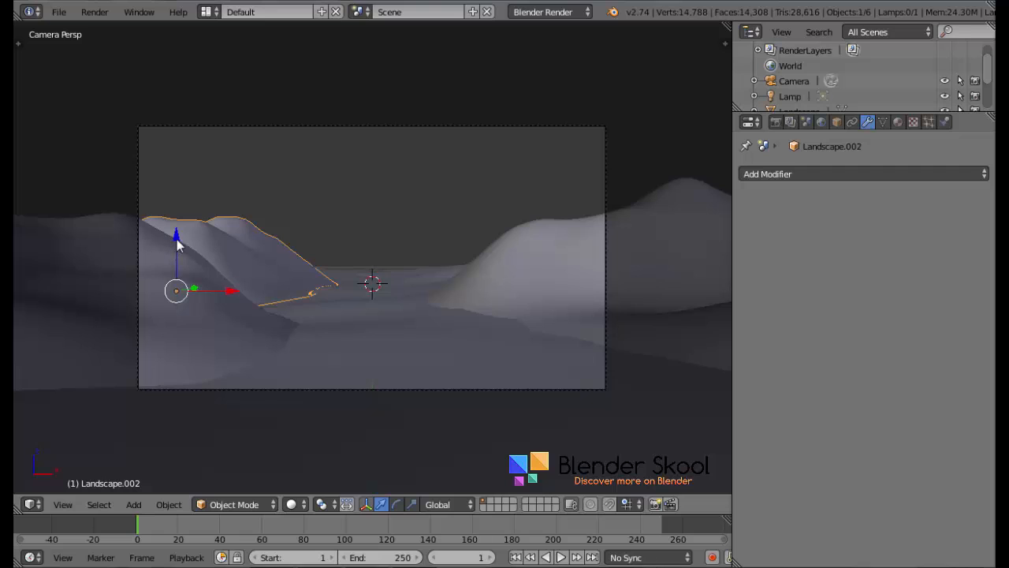
pyautogui.press('r')
pyautogui.press('z')
pyautogui.click(388, 277)
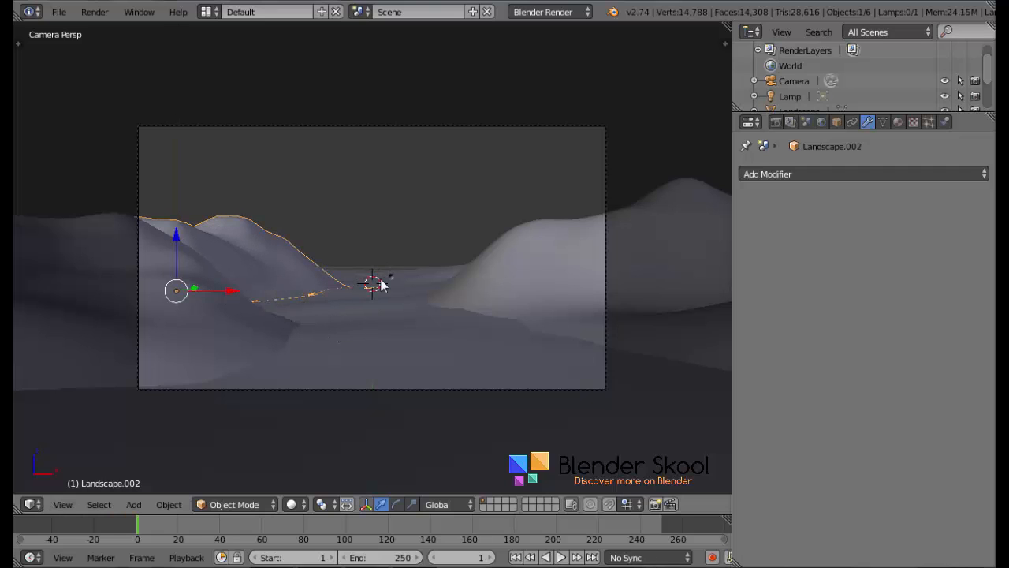
pyautogui.moveTo(224, 287); pyautogui.dragTo(213, 286)
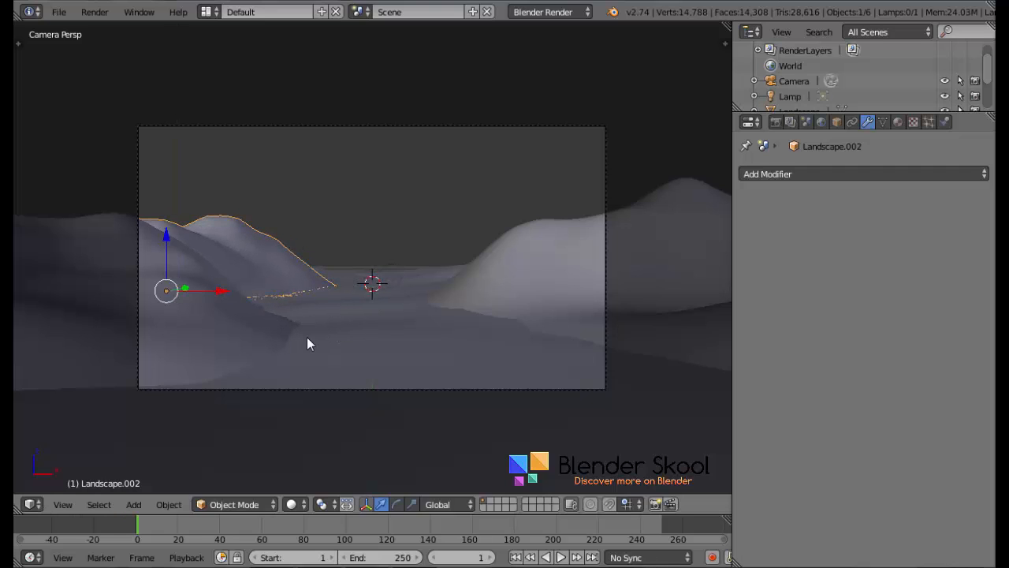
pyautogui.press('r')
pyautogui.press('z')
pyautogui.click(284, 368)
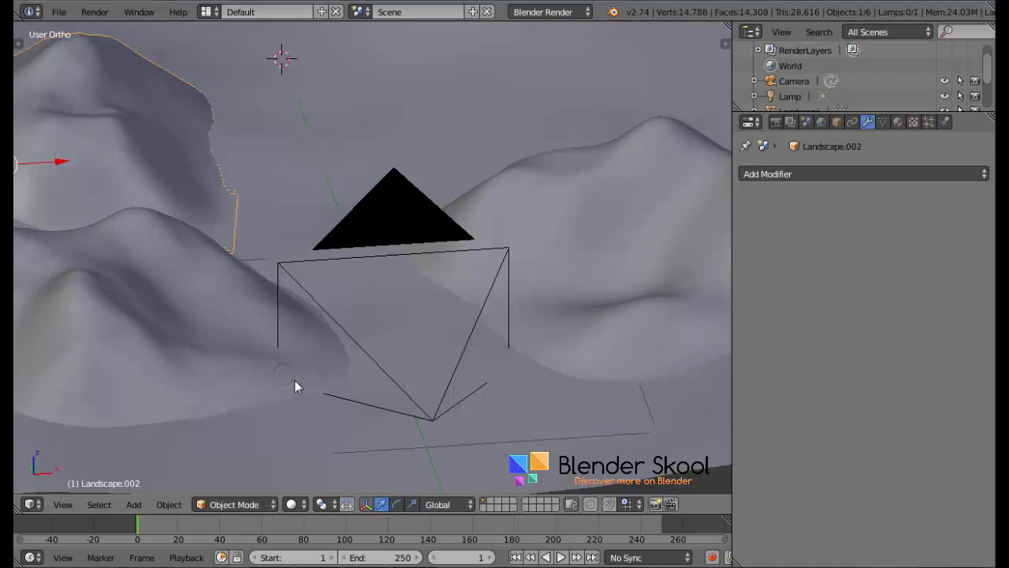
# From the top view, move a vertex near the middle of the rear landscape copy with proportional editing to reshape the hill
pyautogui.click(63, 504)
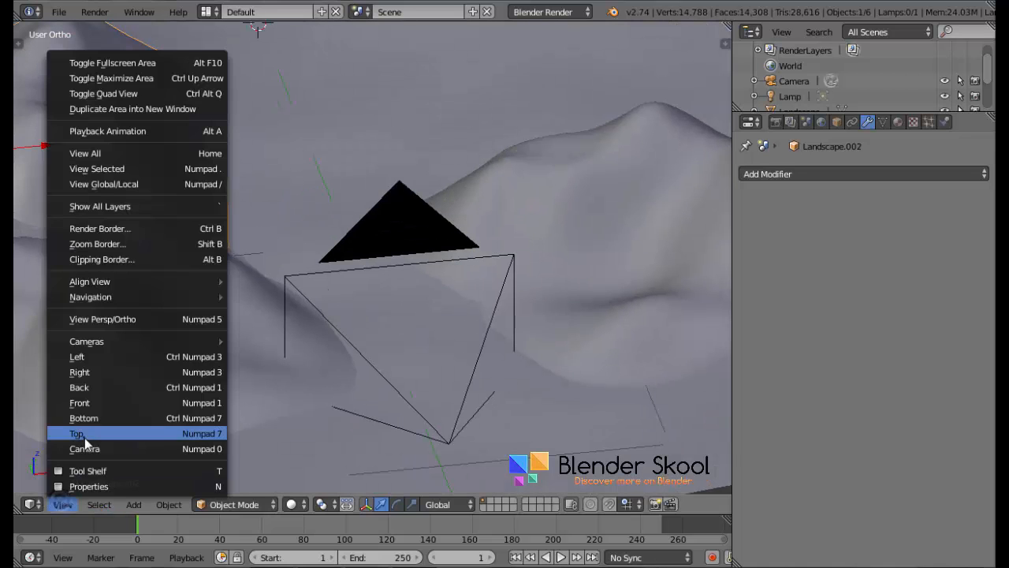
pyautogui.click(82, 433)
pyautogui.scroll(-2, 178, 252)
pyautogui.press('Tab')
pyautogui.rightClick(257, 134)
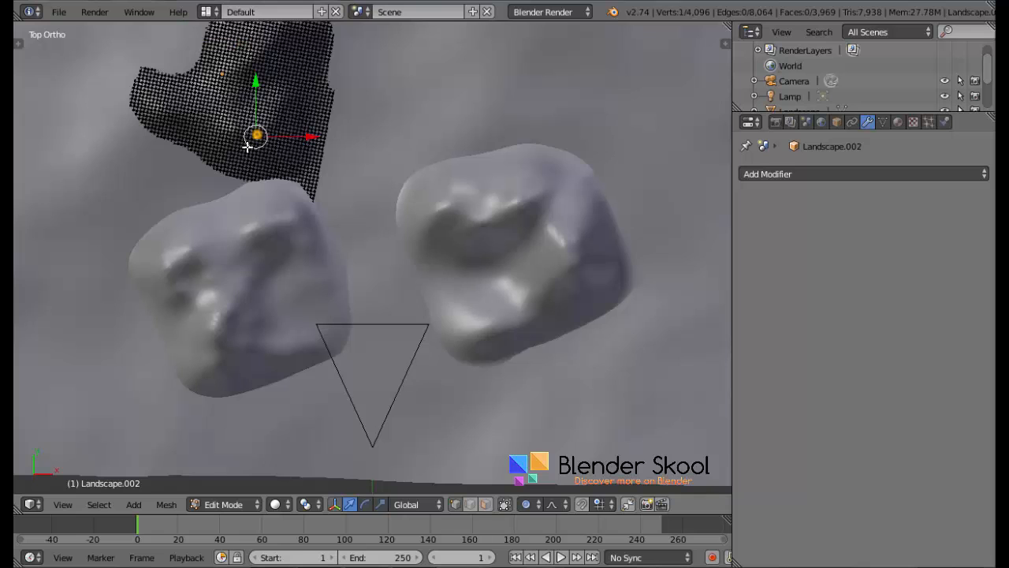
pyautogui.moveTo(257, 144); pyautogui.dragTo(223, 149, button='middle')
pyautogui.moveTo(230, 150); pyautogui.dragTo(247, 171)
pyautogui.scroll(-3, 247, 169)
pyautogui.press('Tab')
pyautogui.press('Home')
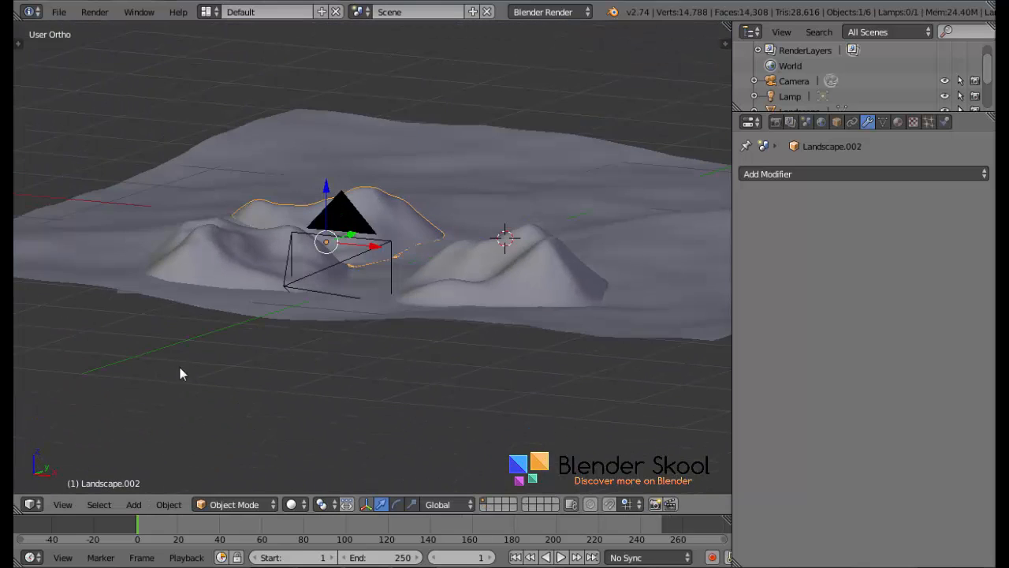
# In the camera view, rotate the reshaped landscape slightly around global Z and move it about 0.11 units along X toward the gap
pyautogui.click(63, 504)
pyautogui.click(55, 448)
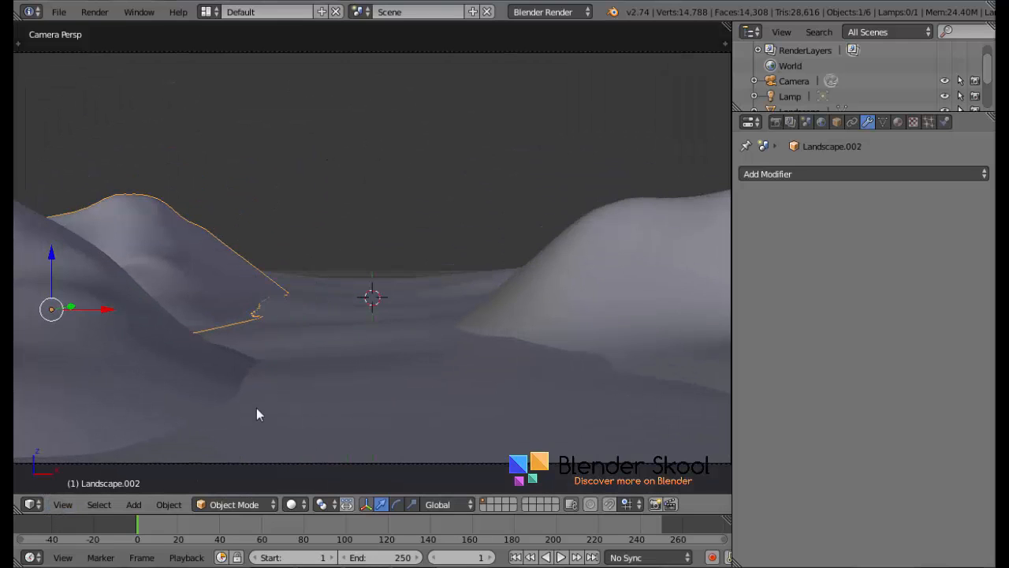
pyautogui.moveTo(110, 245); pyautogui.dragTo(119, 250)
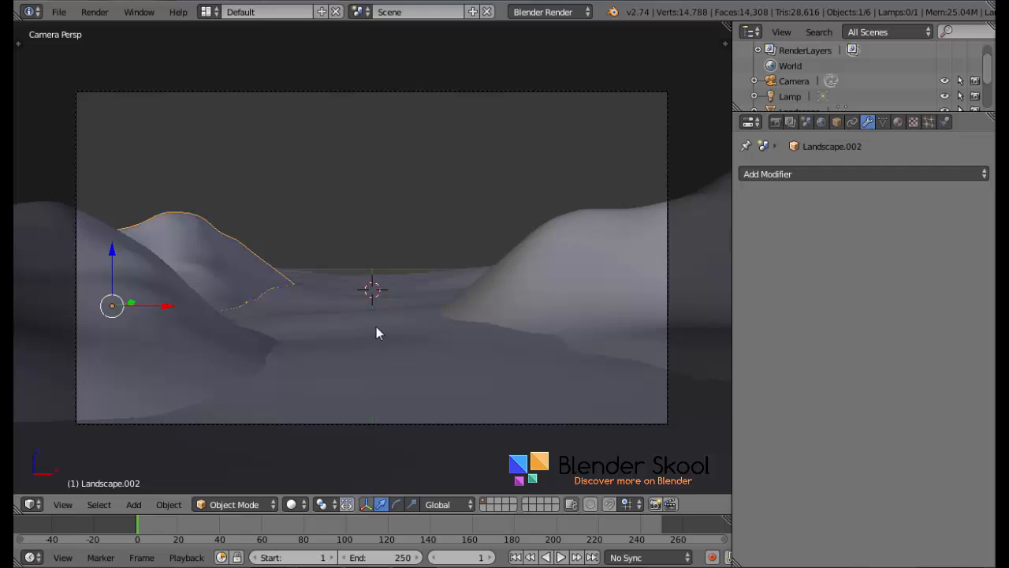
pyautogui.press('r')
pyautogui.press('z')
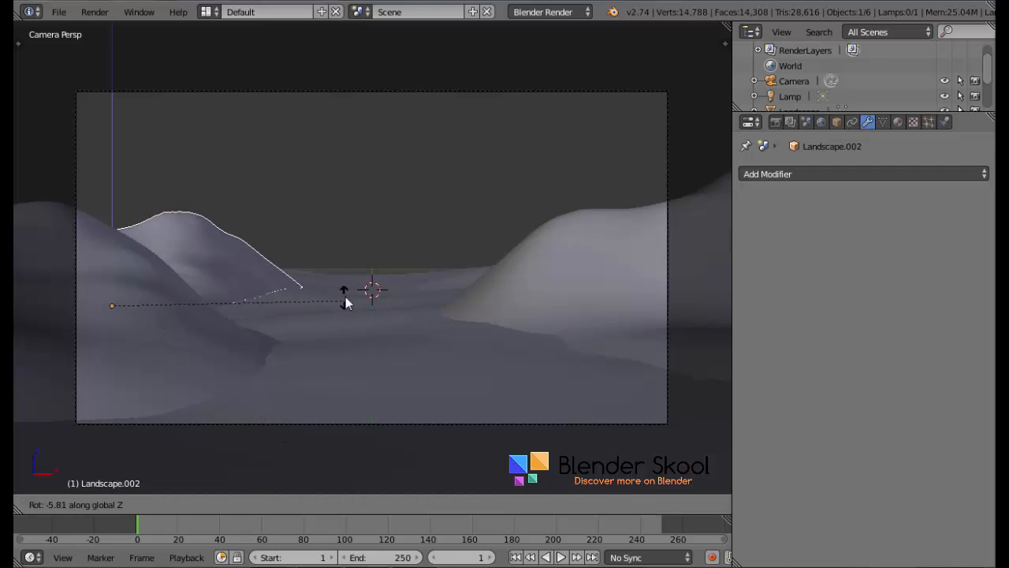
pyautogui.click(344, 311)
pyautogui.press('g')
pyautogui.press('x')
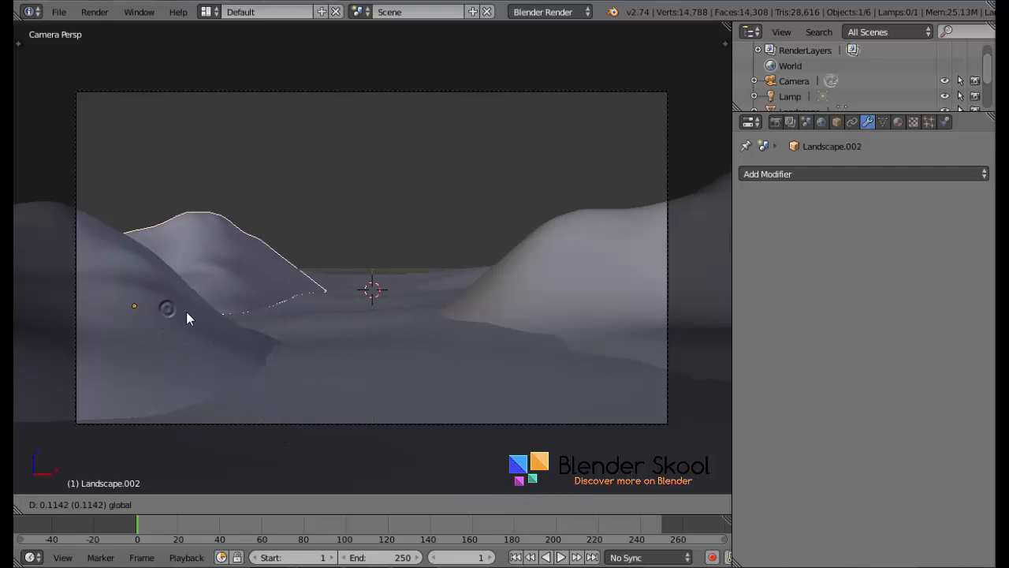
pyautogui.click(186, 318)
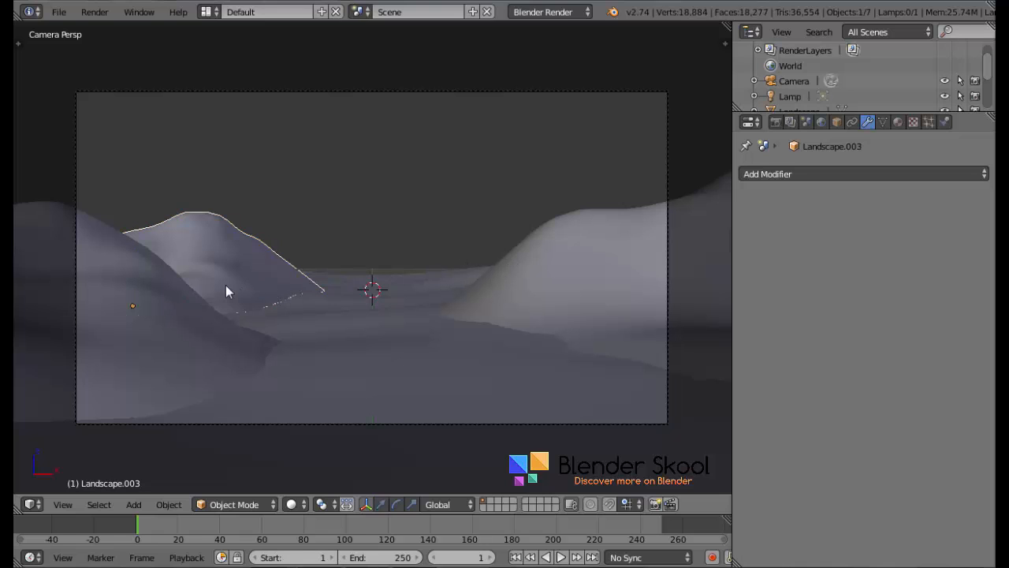
pyautogui.hotkey('shift', 'd')
pyautogui.press('x')
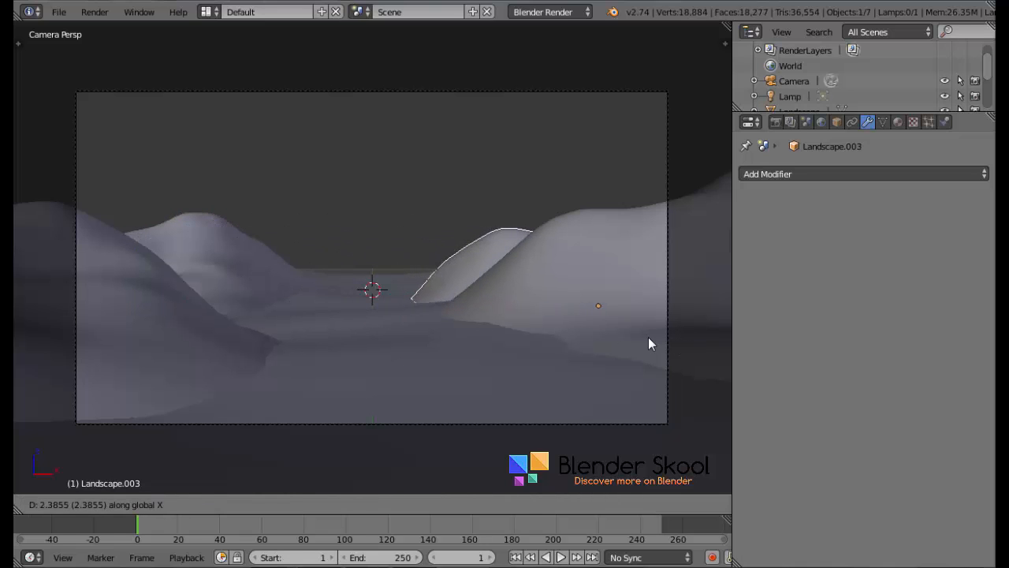
pyautogui.rightClick(648, 343)
pyautogui.press('x')
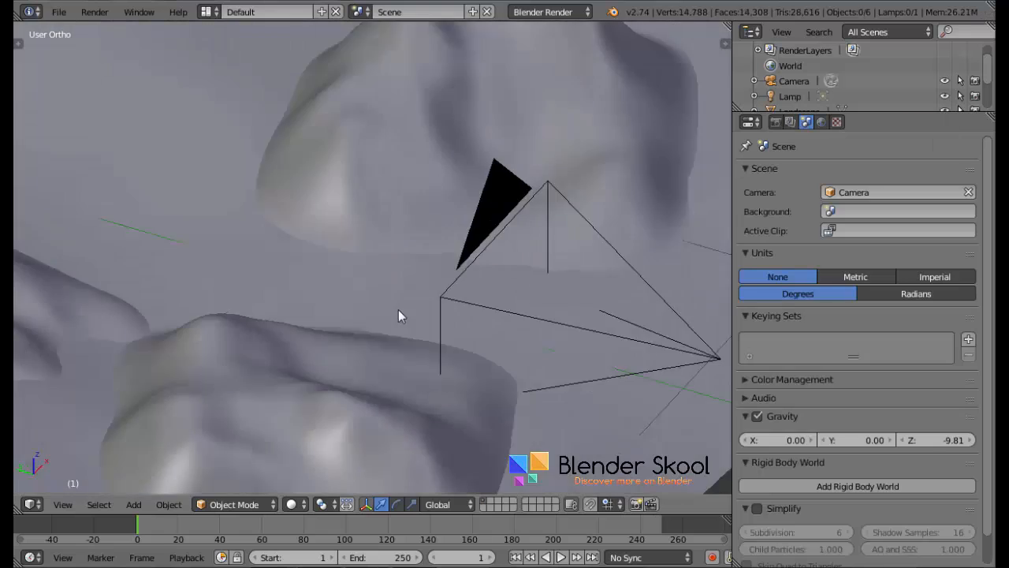
# Add a new Landscape mesh and change its random seed to get a different hill shape
pyautogui.scroll(-3, 398, 309)
pyautogui.hotkey('shift', 'a')
pyautogui.moveTo(252, 183)
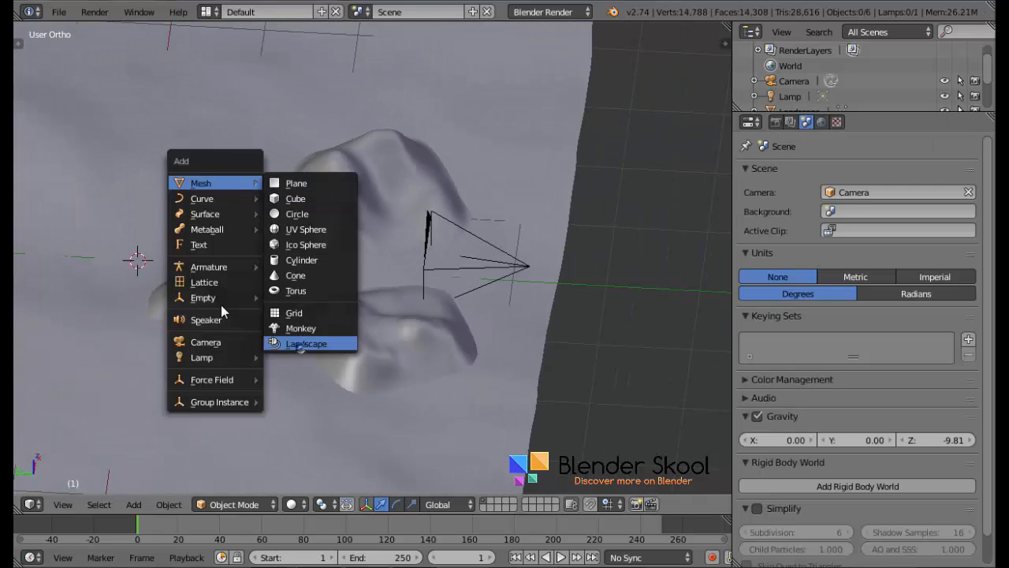
pyautogui.click(301, 343)
pyautogui.press('t')
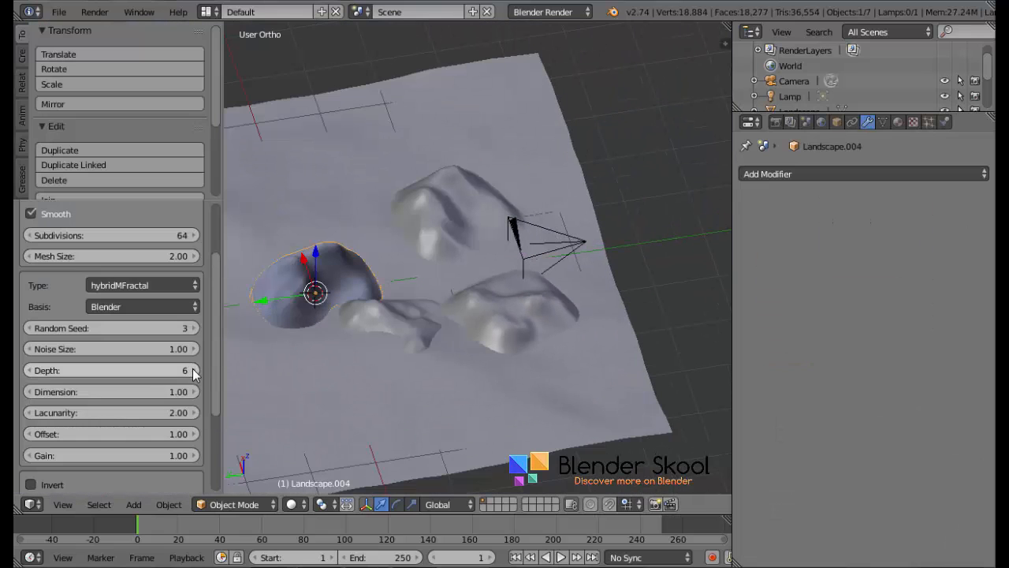
pyautogui.click(195, 327)
pyautogui.press('t')
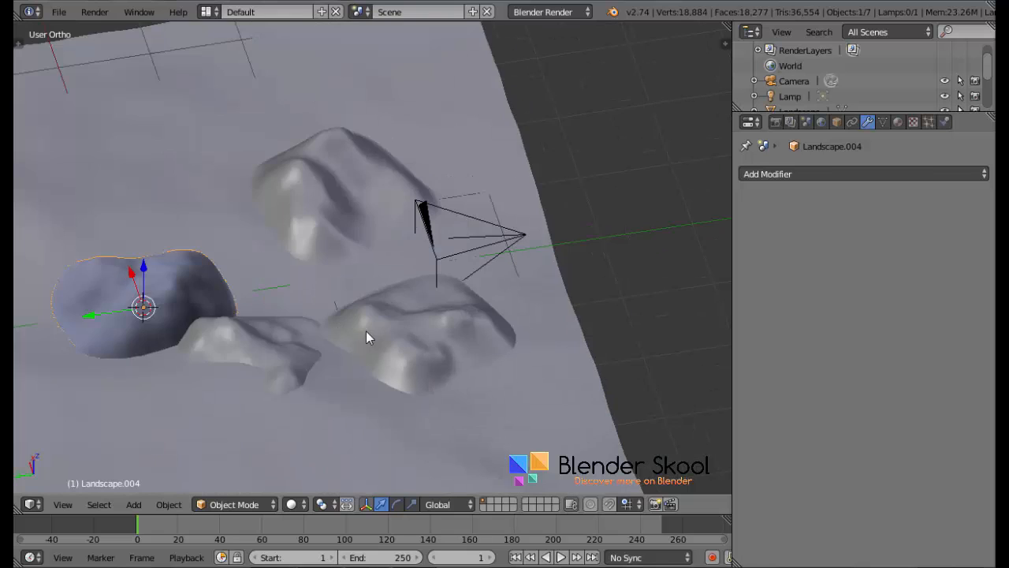
pyautogui.moveTo(367, 336); pyautogui.dragTo(432, 347, button='middle')
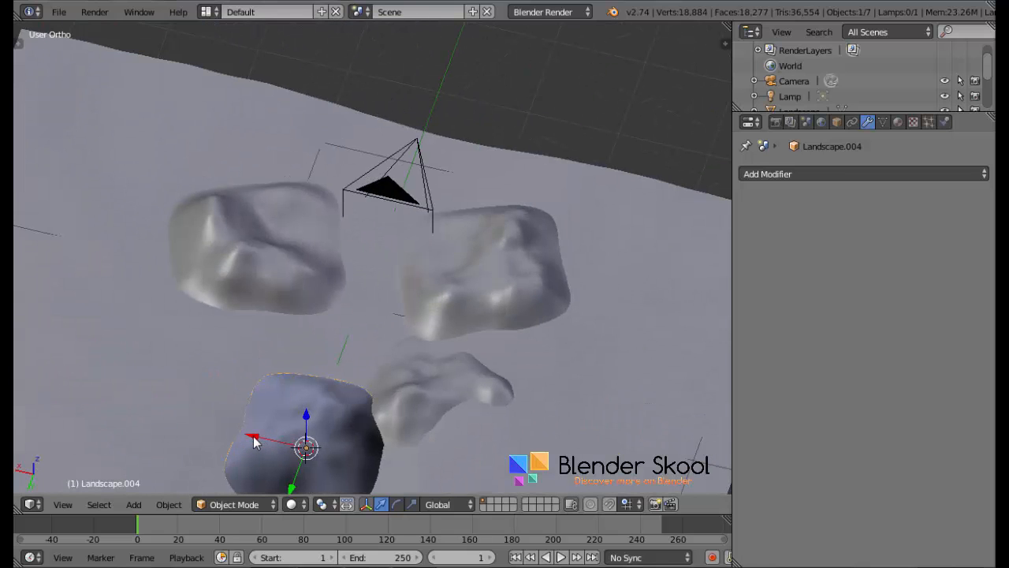
pyautogui.press('t')
pyautogui.press('t')
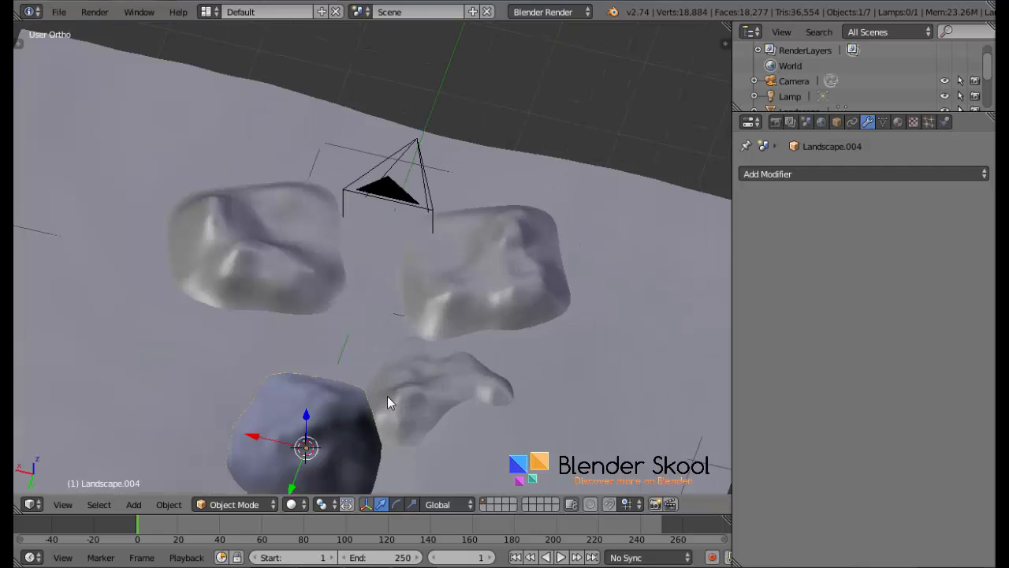
# Move the new landscape along X and Y behind the right-hand hill and adjust its X position until it shows in the camera frame
pyautogui.moveTo(253, 435); pyautogui.dragTo(82, 399)
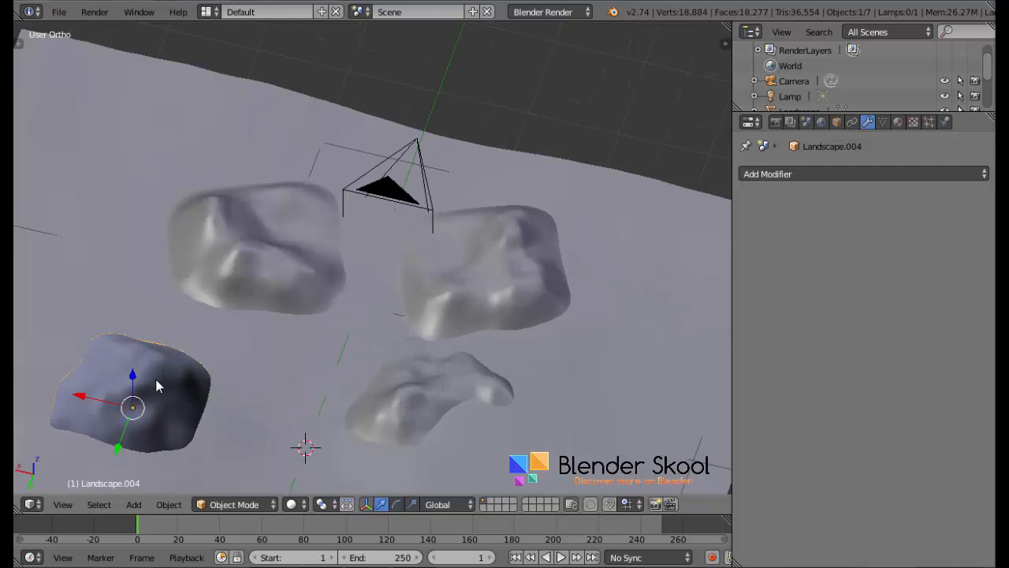
pyautogui.moveTo(117, 447); pyautogui.dragTo(147, 416)
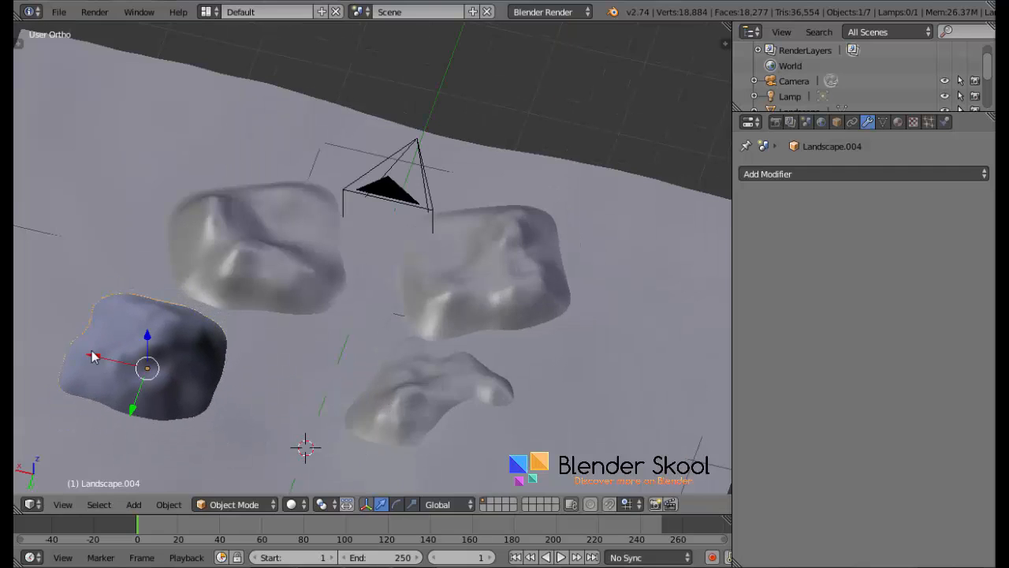
pyautogui.moveTo(91, 350); pyautogui.dragTo(116, 355)
pyautogui.click(63, 505)
pyautogui.click(95, 444)
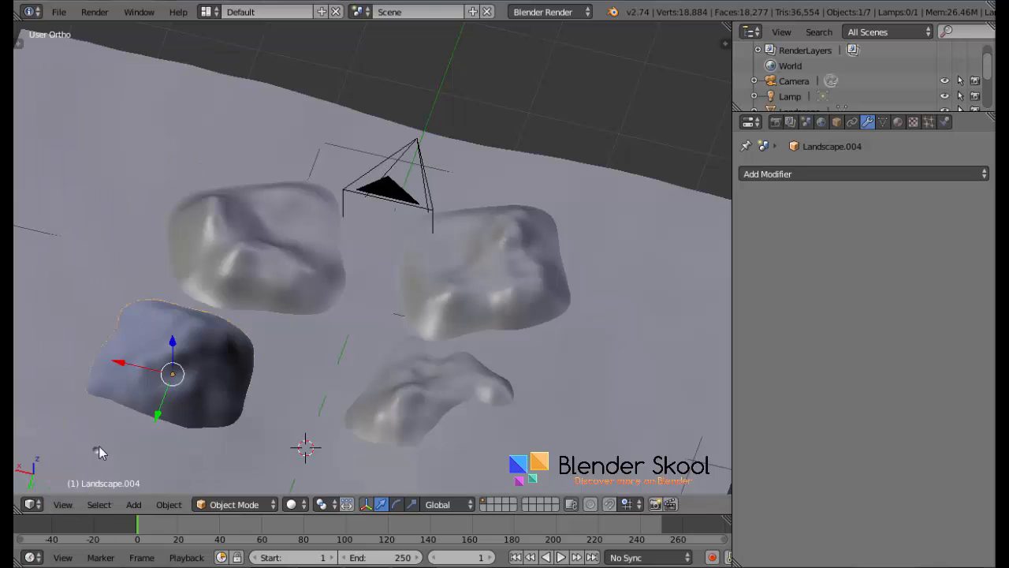
pyautogui.scroll(-3, 696, 273)
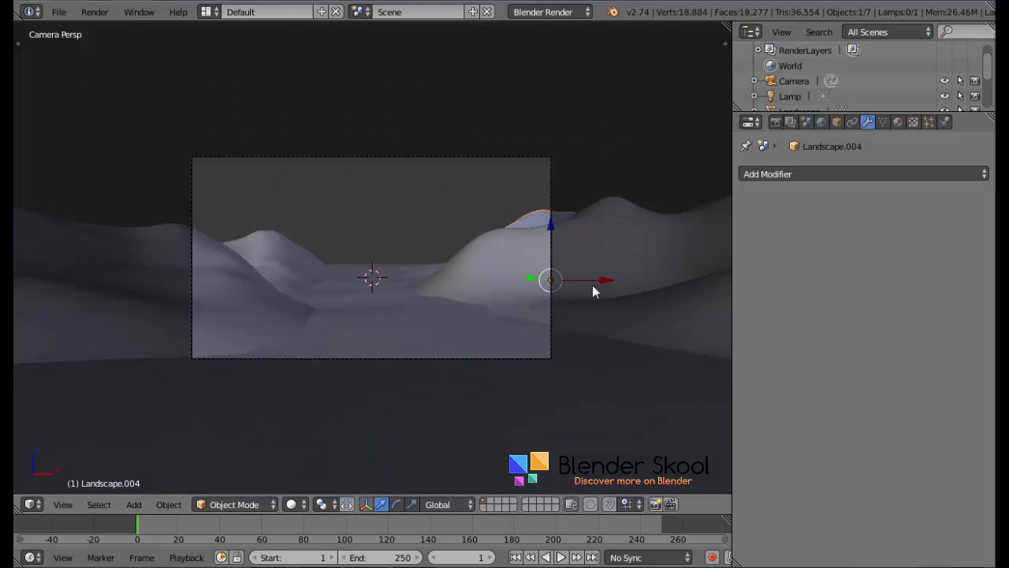
pyautogui.moveTo(592, 284); pyautogui.dragTo(572, 261)
# Shift the front right-hand landscape slightly outward along X to reveal more of the hill behind it
pyautogui.rightClick(625, 246)
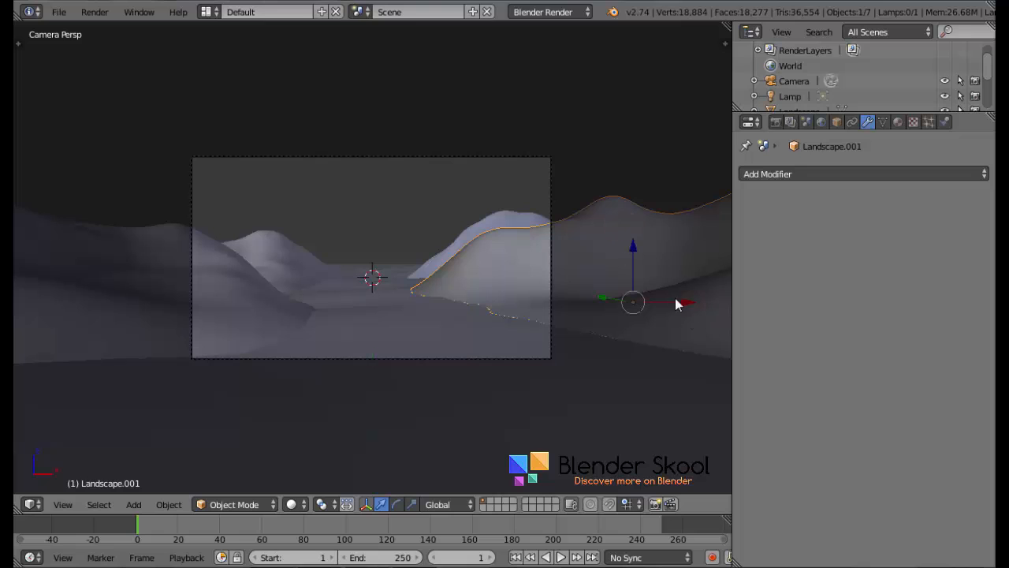
pyautogui.moveTo(688, 300); pyautogui.dragTo(707, 305)
pyautogui.scroll(3, 707, 304)
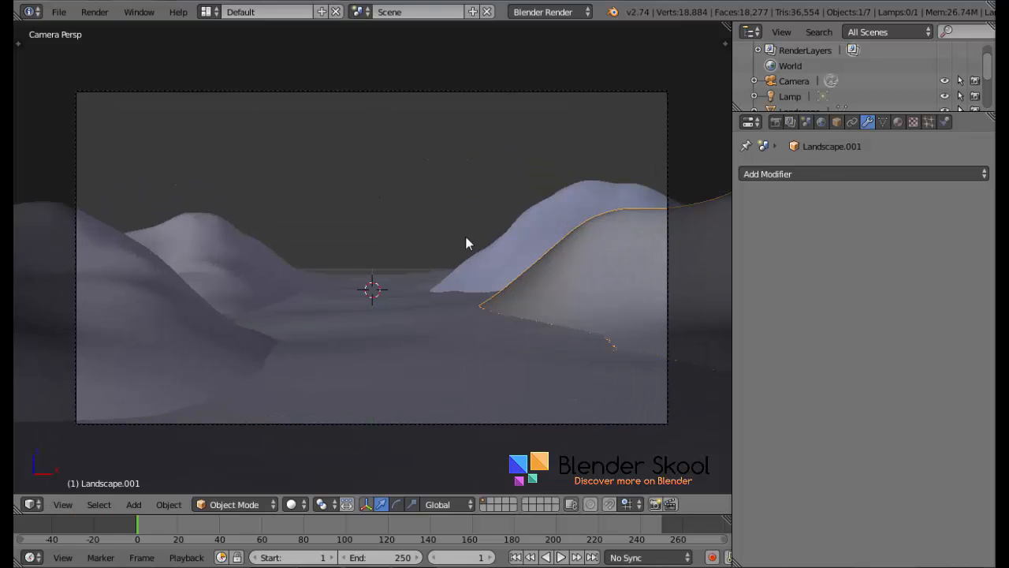
# Correct the inverted normals of the new rear right-hand landscape in Edit Mode and return to Object Mode
pyautogui.rightClick(499, 260)
pyautogui.press('Tab')
pyautogui.press('t')
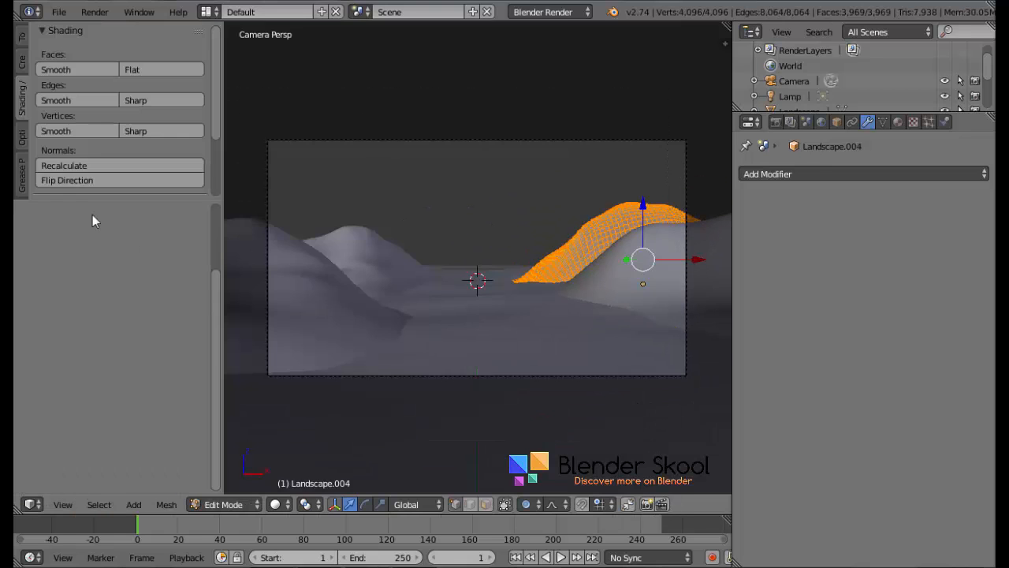
pyautogui.scroll(-3, 96, 123)
pyautogui.click(96, 117)
pyautogui.press('t')
pyautogui.press('Tab')
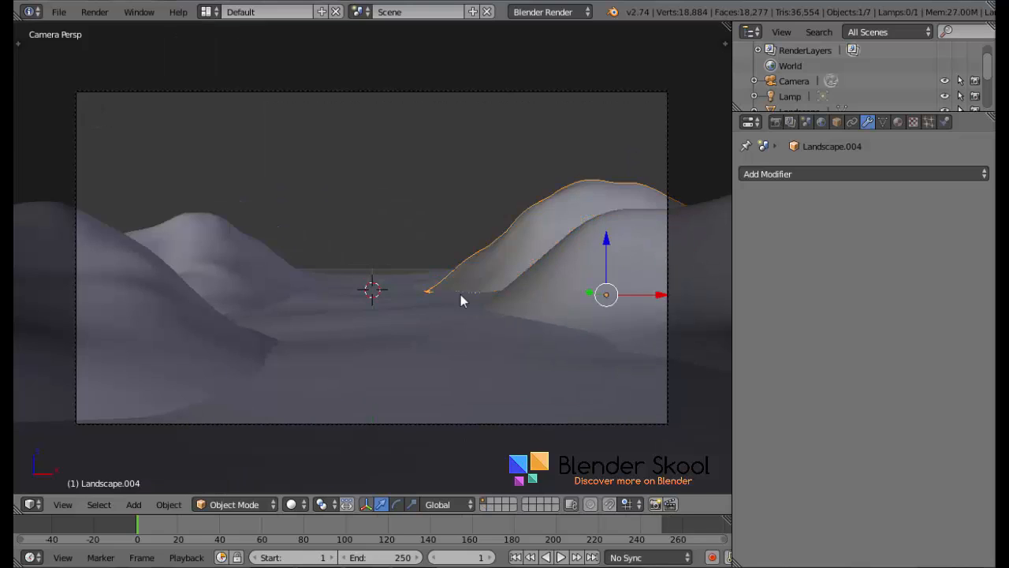
# Lower the rear right-hand landscape slightly along Z so its base sinks below the water, and check it from outside the camera
pyautogui.scroll(-3, 198, 424)
pyautogui.scroll(3, 366, 359)
pyautogui.moveTo(606, 239); pyautogui.dragTo(608, 249)
pyautogui.middleClick(338, 363)
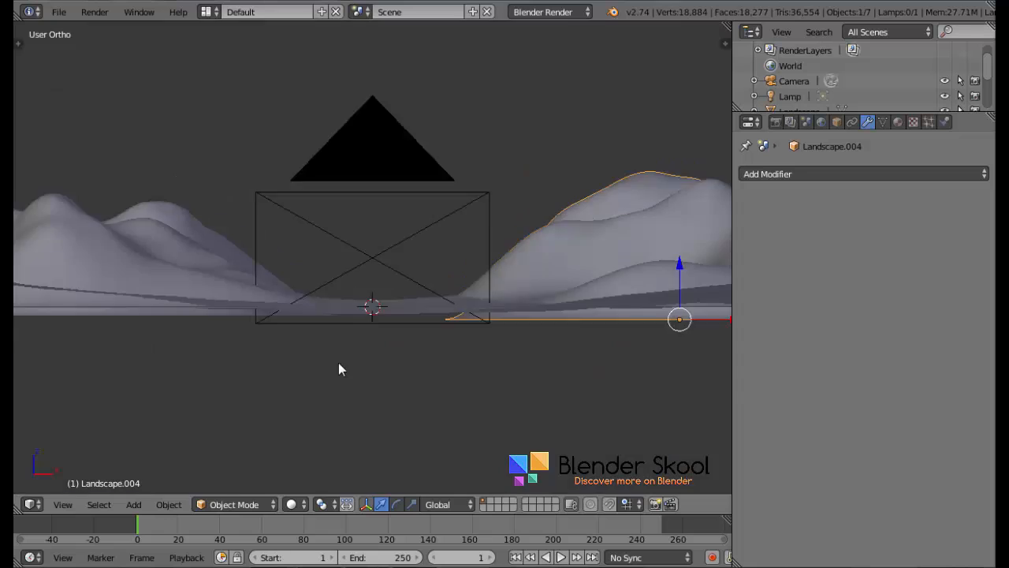
pyautogui.moveTo(338, 363); pyautogui.dragTo(403, 404, button='middle')
# From the top view, add another Landscape mesh with a random seed of 7 and a depth of 6
pyautogui.click(63, 504)
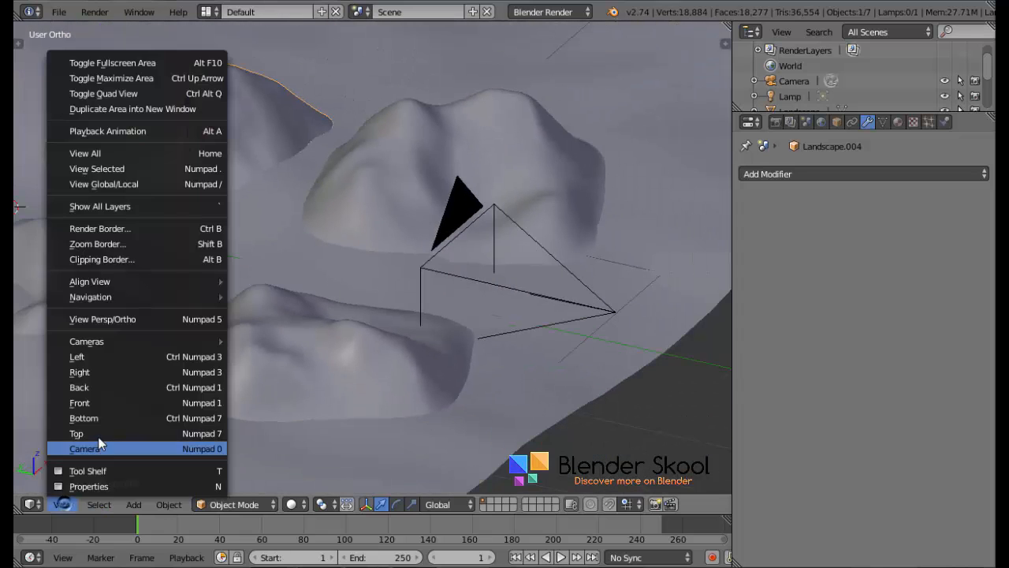
pyautogui.click(87, 431)
pyautogui.hotkey('shift', 'a')
pyautogui.moveTo(369, 91)
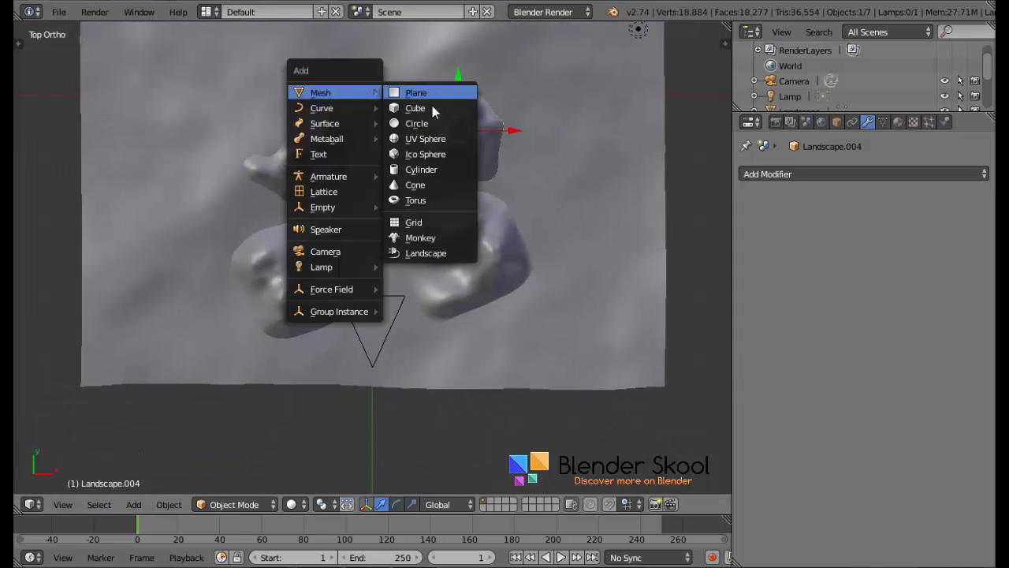
pyautogui.click(421, 250)
pyautogui.press('t')
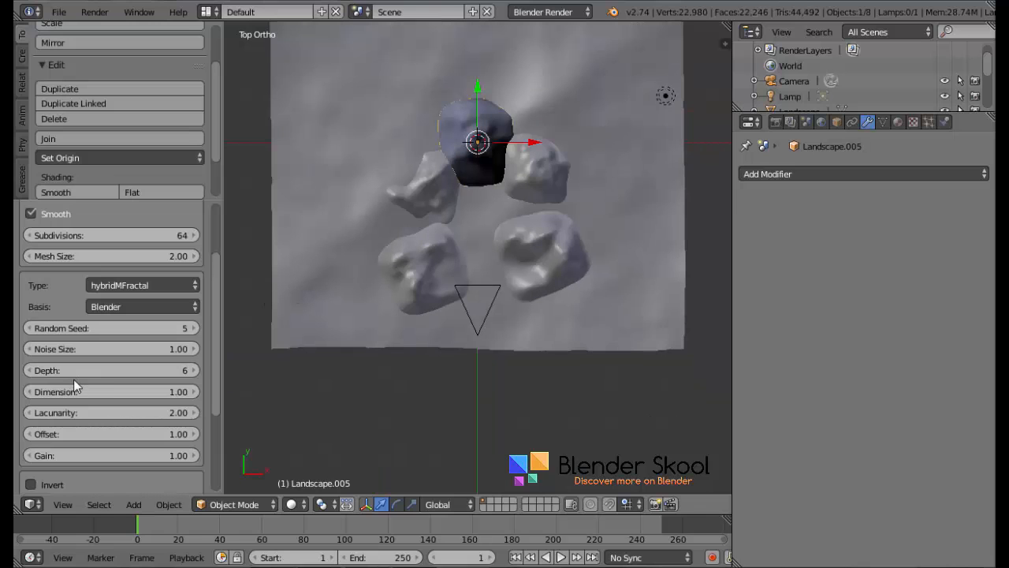
pyautogui.click(194, 370)
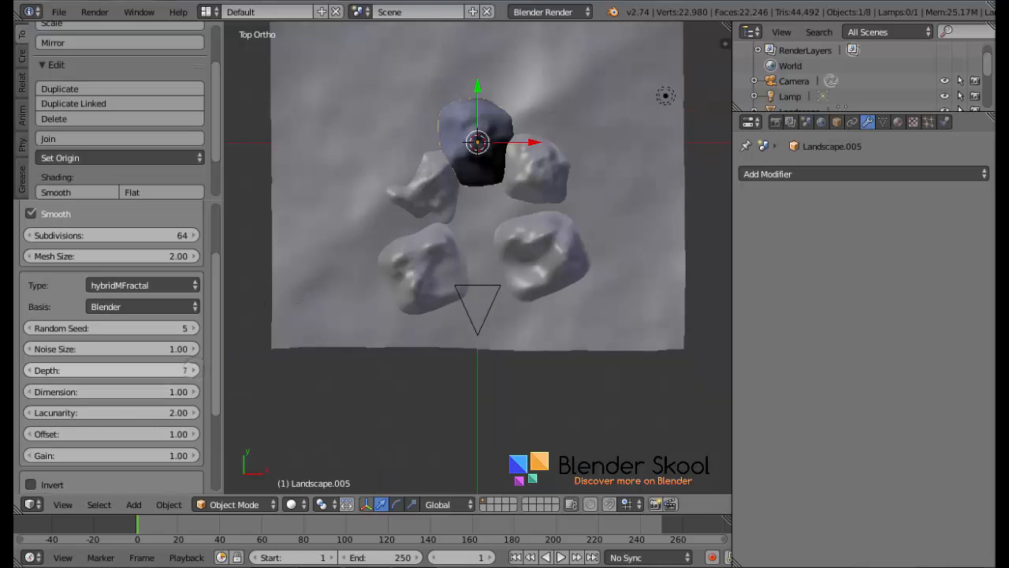
pyautogui.click(28, 370)
pyautogui.click(198, 326)
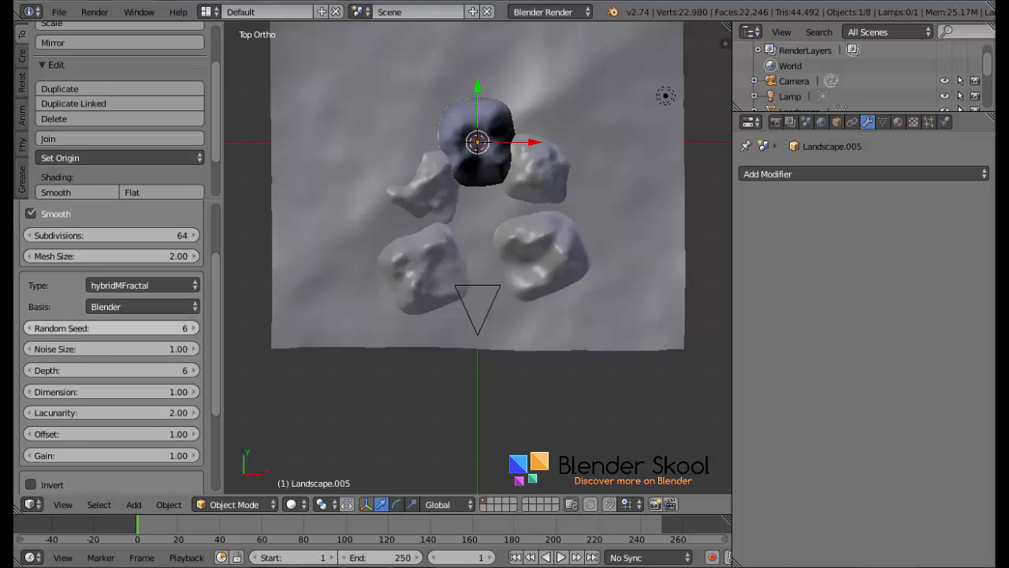
pyautogui.click(198, 328)
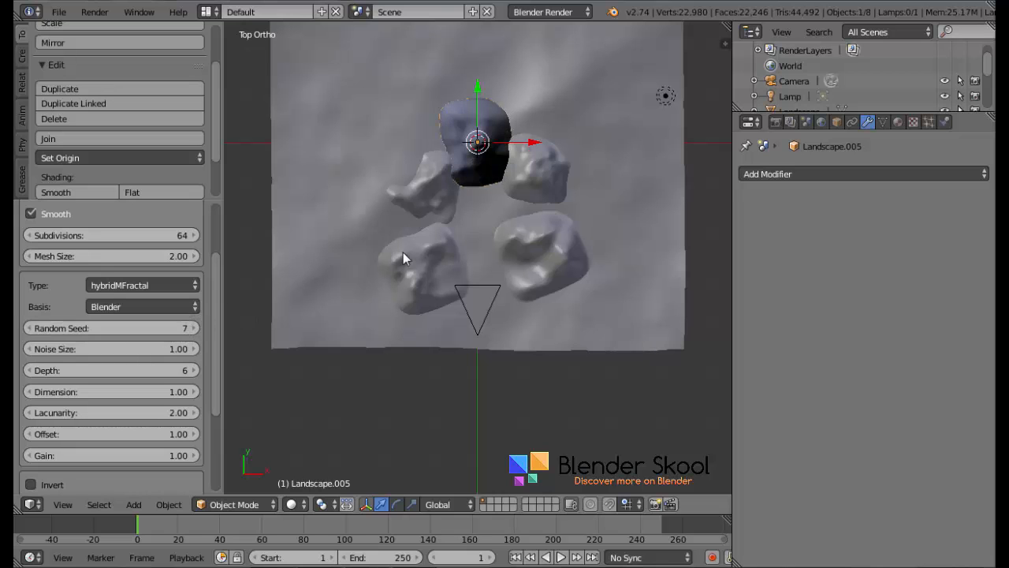
pyautogui.press('t')
# Move the new landscape back along Y, away from the camera, to sit behind the two rear hills
pyautogui.scroll(4, 403, 253)
pyautogui.scroll(2, 391, 335)
pyautogui.press('s')
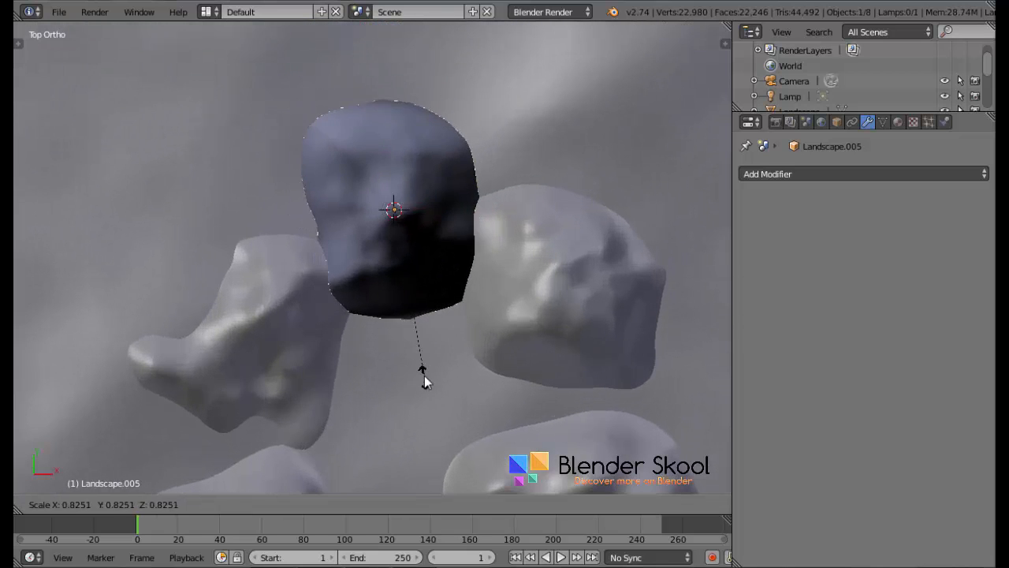
pyautogui.press('Escape')
pyautogui.press('g')
pyautogui.press('y')
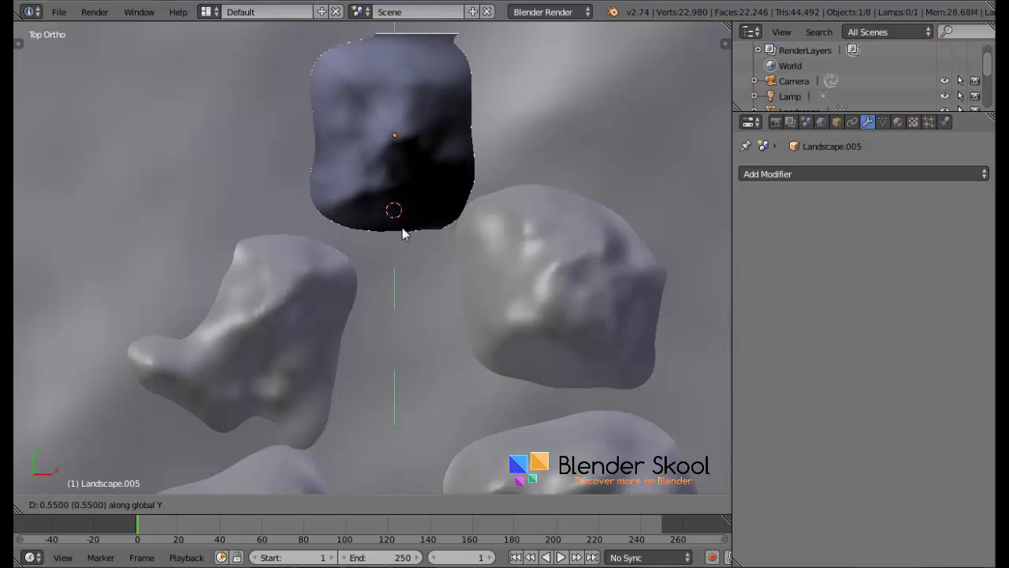
pyautogui.click(401, 225)
pyautogui.moveTo(455, 128); pyautogui.dragTo(445, 126)
# Through the camera view, lower the peak of the new central landscape in Edit Mode with proportional editing
pyautogui.moveTo(432, 354); pyautogui.dragTo(461, 246, button='middle')
pyautogui.press('KP_5')
pyautogui.click(63, 505)
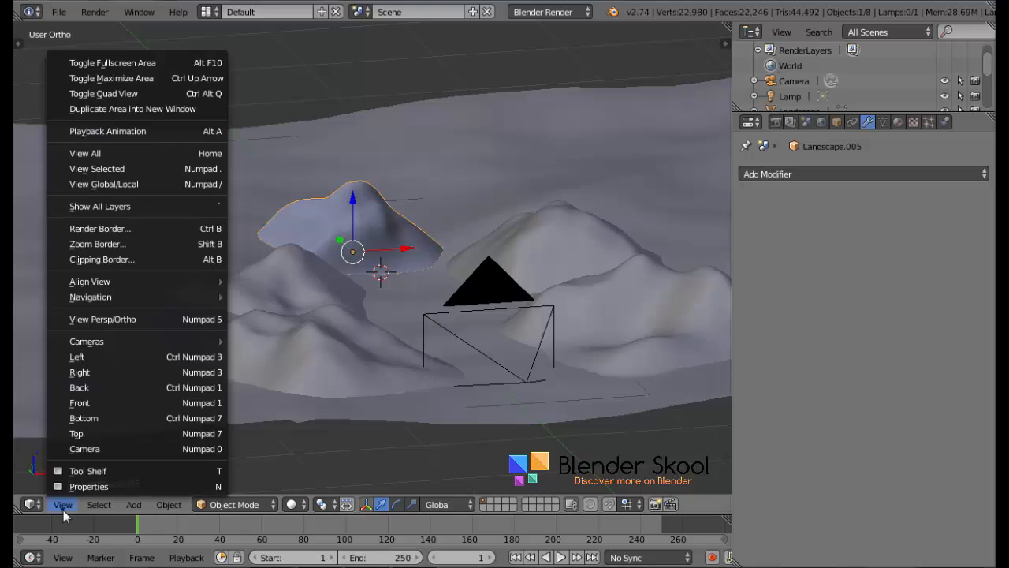
pyautogui.click(71, 446)
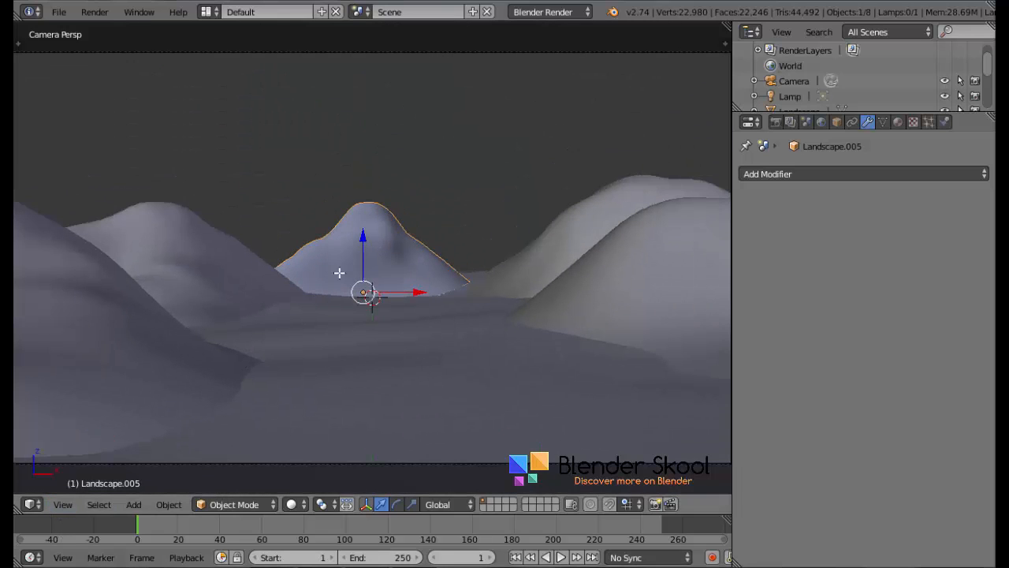
pyautogui.press('Tab')
pyautogui.rightClick(365, 185)
pyautogui.moveTo(375, 141); pyautogui.dragTo(401, 165)
pyautogui.scroll(-4, 387, 173)
pyautogui.scroll(-2, 402, 166)
pyautogui.scroll(2, 403, 165)
pyautogui.press('Tab')
pyautogui.scroll(-1, 357, 203)
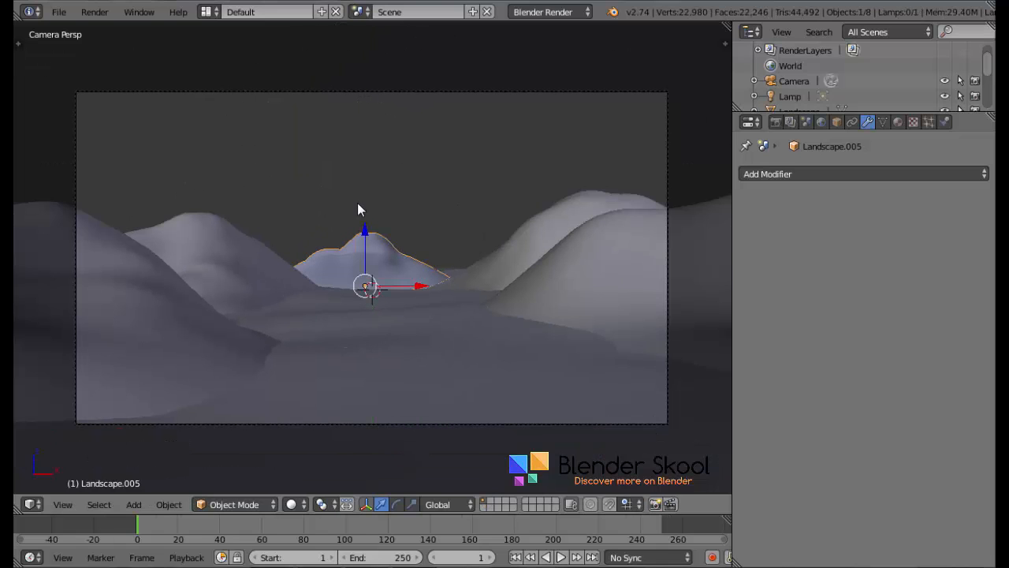
# Scale the central landscape up uniformly and lower it slightly along Z
pyautogui.press('s')
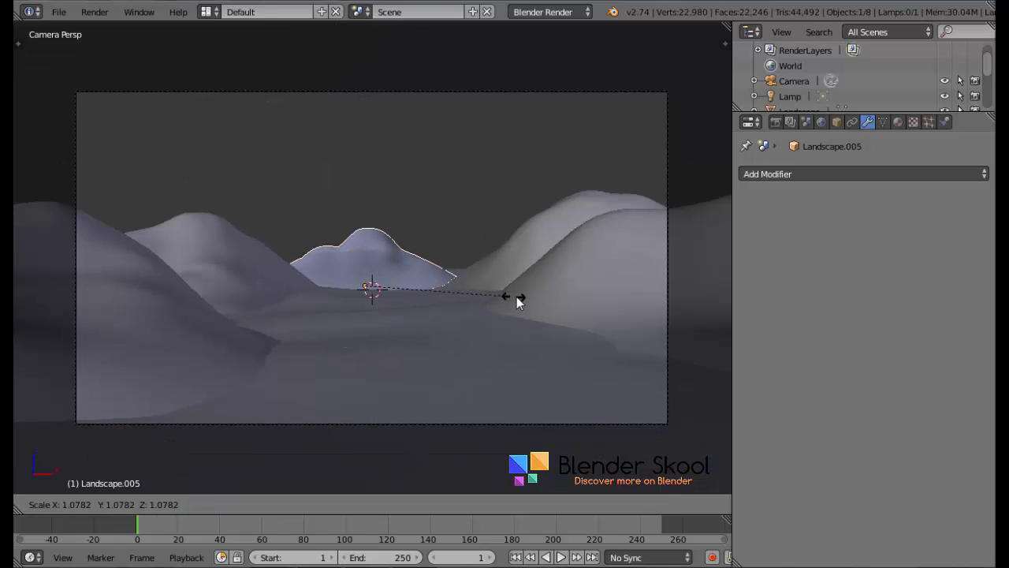
pyautogui.rightClick(562, 300)
pyautogui.moveTo(367, 221); pyautogui.dragTo(375, 240)
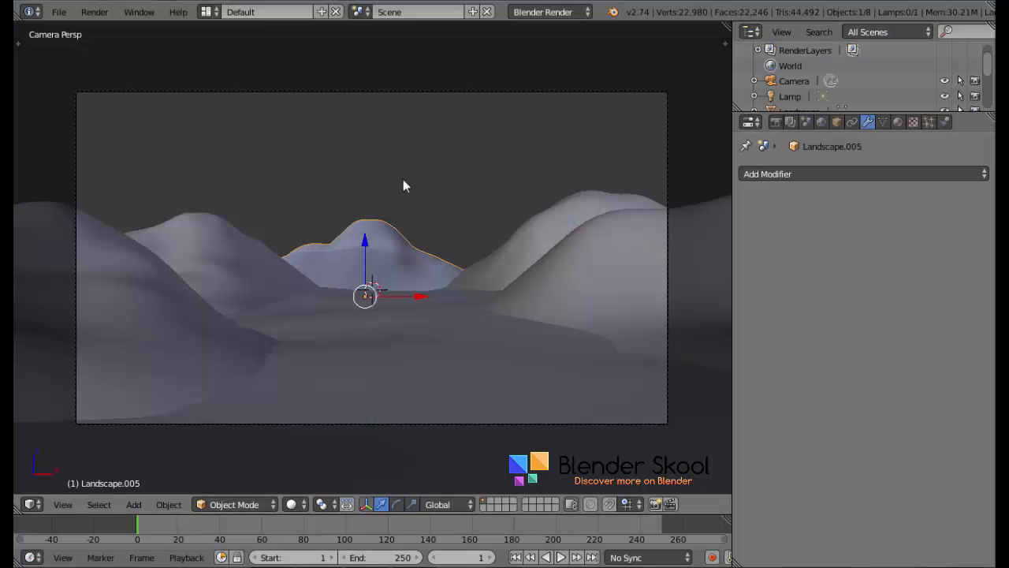
# Lower the left side of the central landscape's peak about 0.11 along Z with a proportional editing size of 0.42
pyautogui.press('Tab')
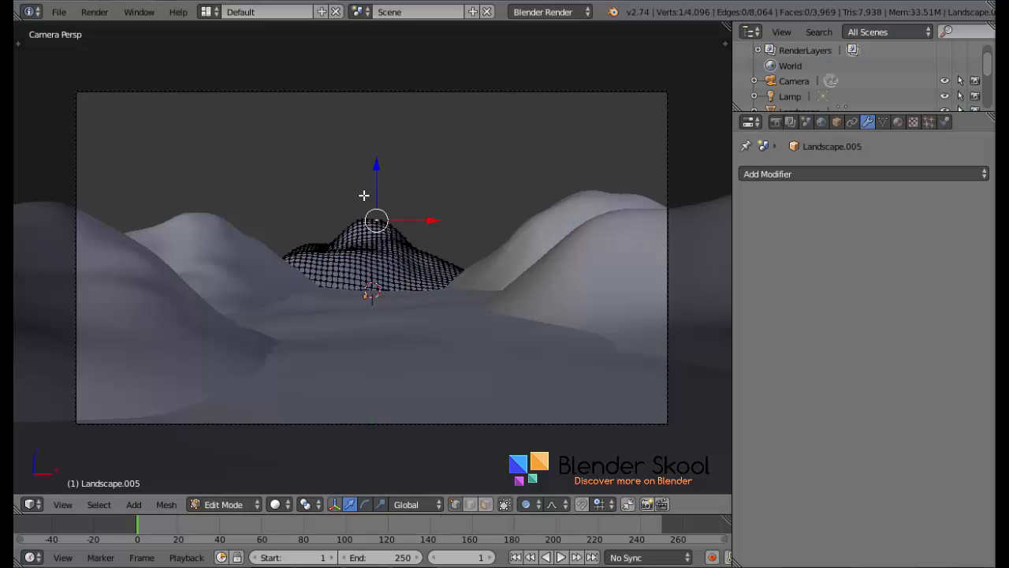
pyautogui.rightClick(353, 220)
pyautogui.press('g')
pyautogui.press('z')
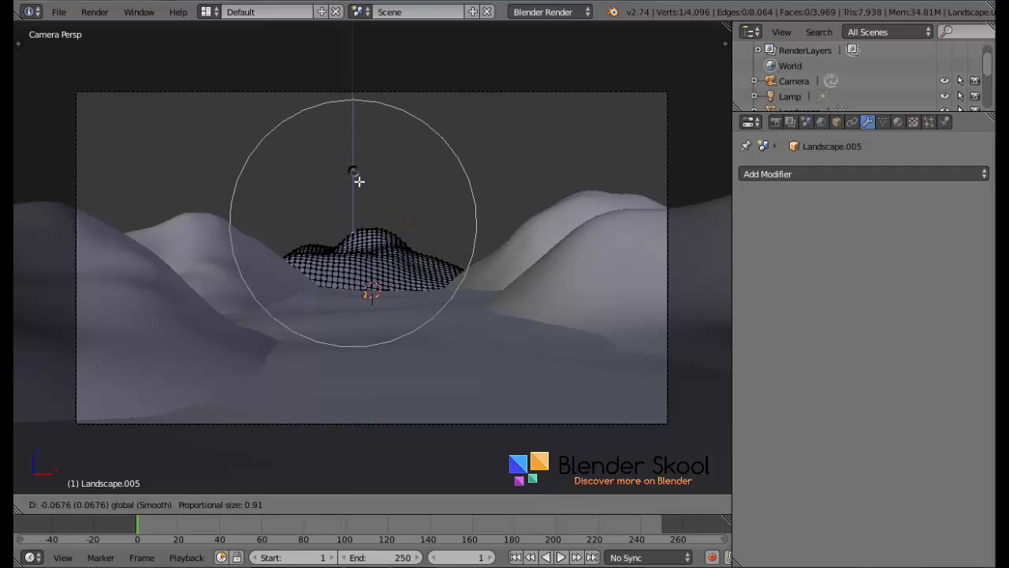
pyautogui.scroll(2, 388, 186)
pyautogui.scroll(4, 414, 175)
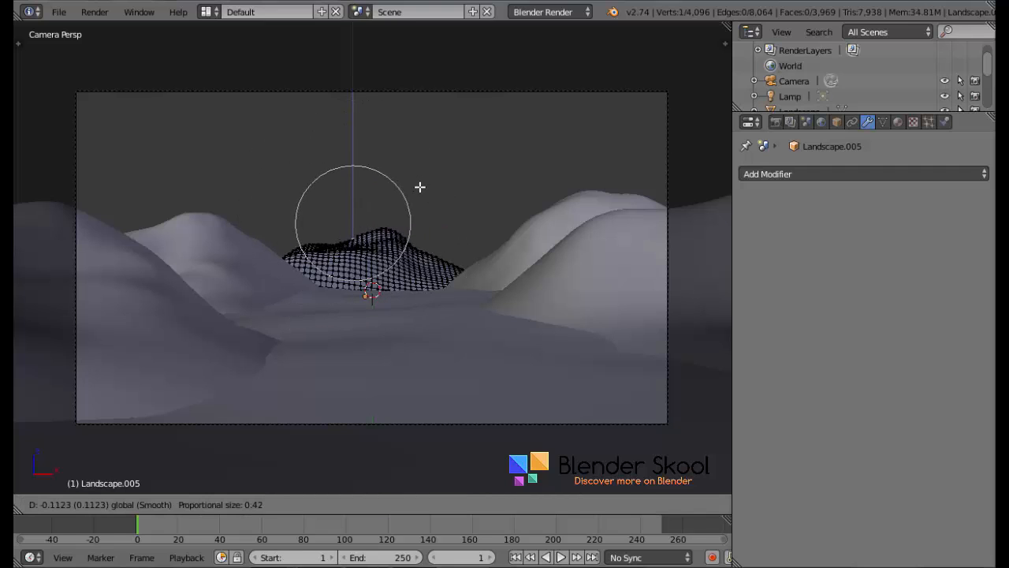
pyautogui.click(421, 187)
pyautogui.press('Tab')
pyautogui.scroll(-2, 326, 266)
pyautogui.press('Tab')
pyautogui.press('Tab')
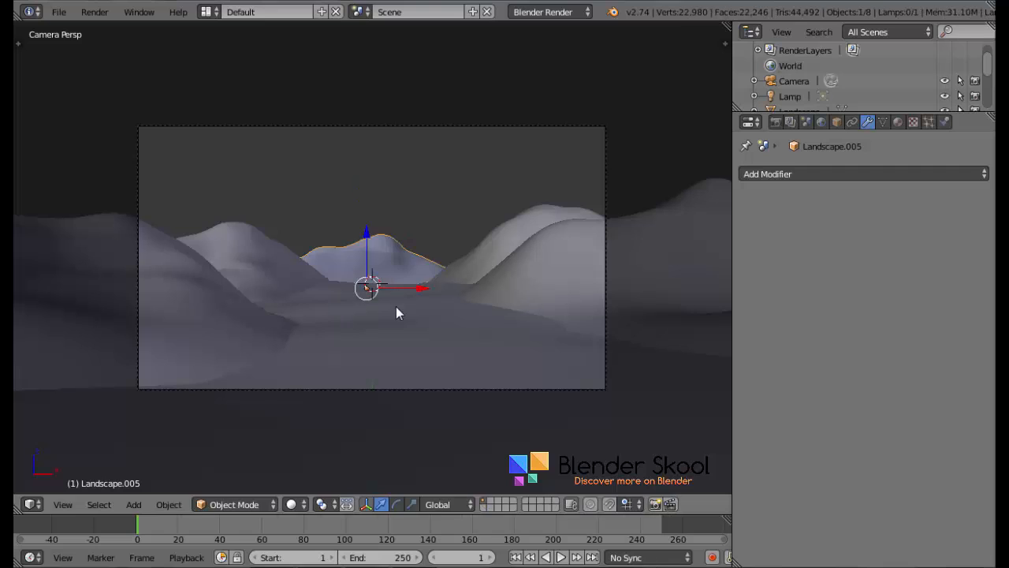
# Stretch the central landscape vertically along Z to make the hill taller
pyautogui.press('s')
pyautogui.press('z')
pyautogui.click(409, 321)
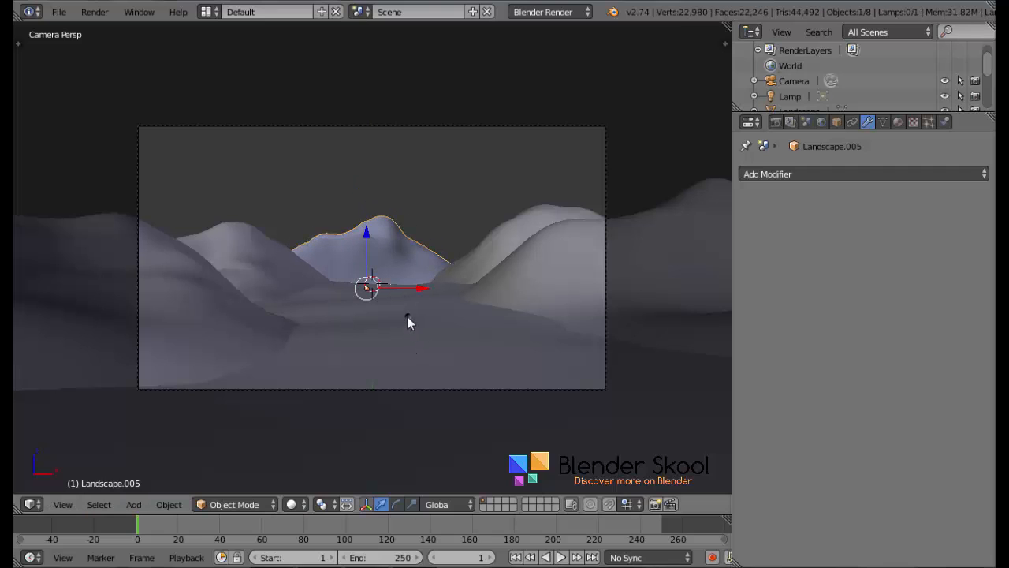
# Correct the inverted normals of the whole central landscape mesh in Edit Mode and return to Object Mode
pyautogui.press('Tab')
pyautogui.press('a')
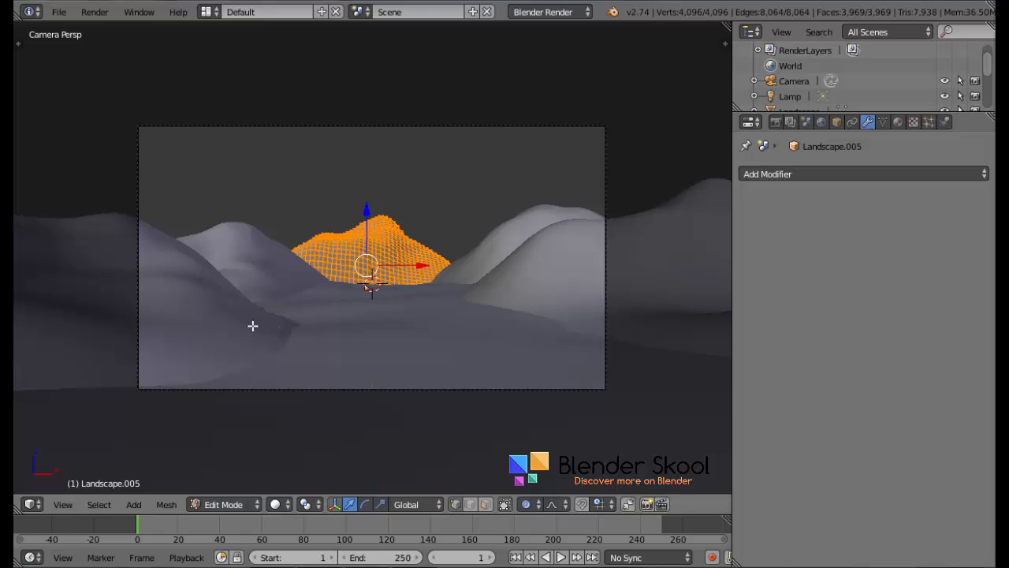
pyautogui.press('a')
pyautogui.press('a')
pyautogui.press('t')
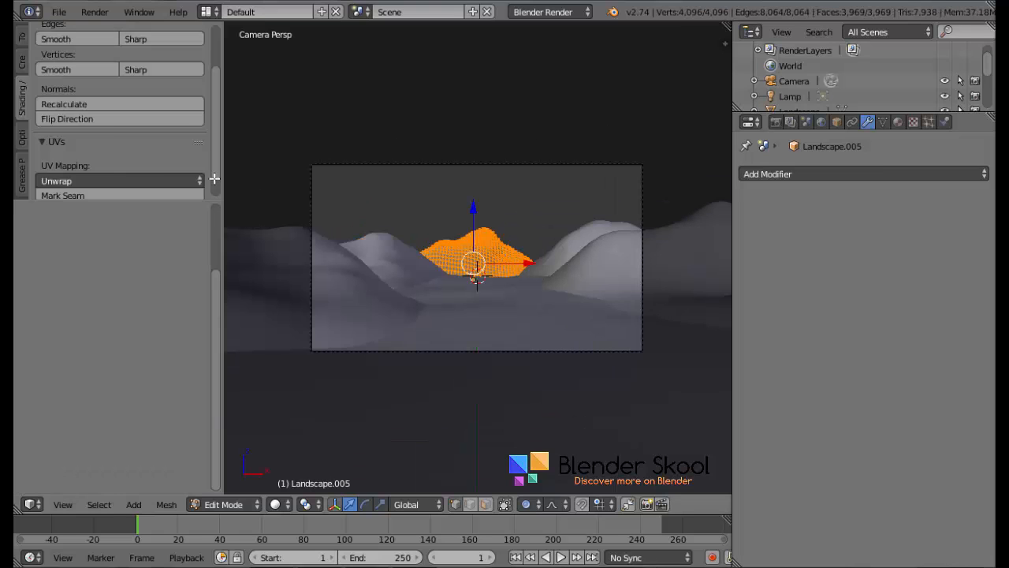
pyautogui.press('t')
pyautogui.press('Tab')
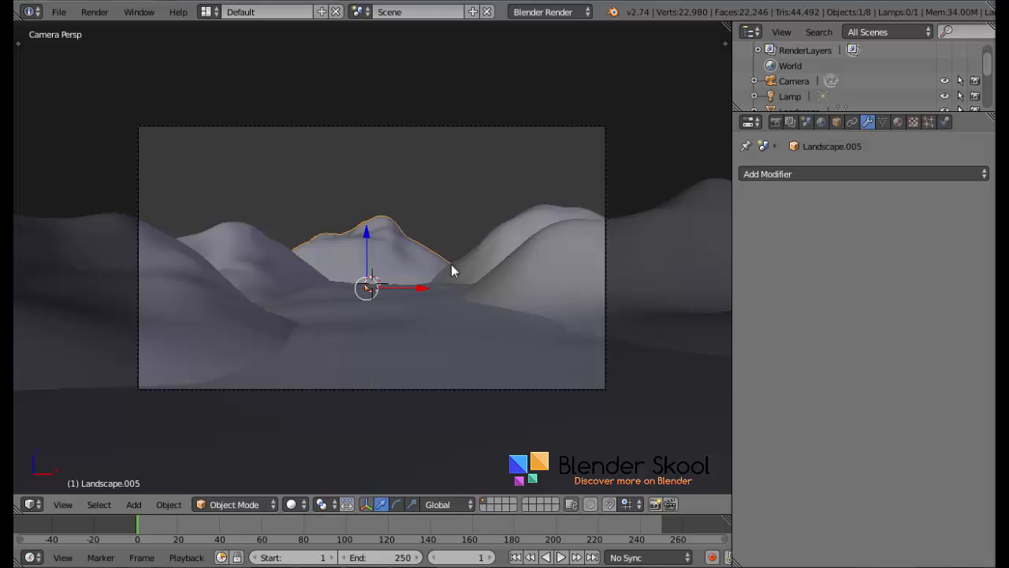
# From the top view, duplicate the central landscape to its left and rotate the copy to a different orientation
pyautogui.click(63, 504)
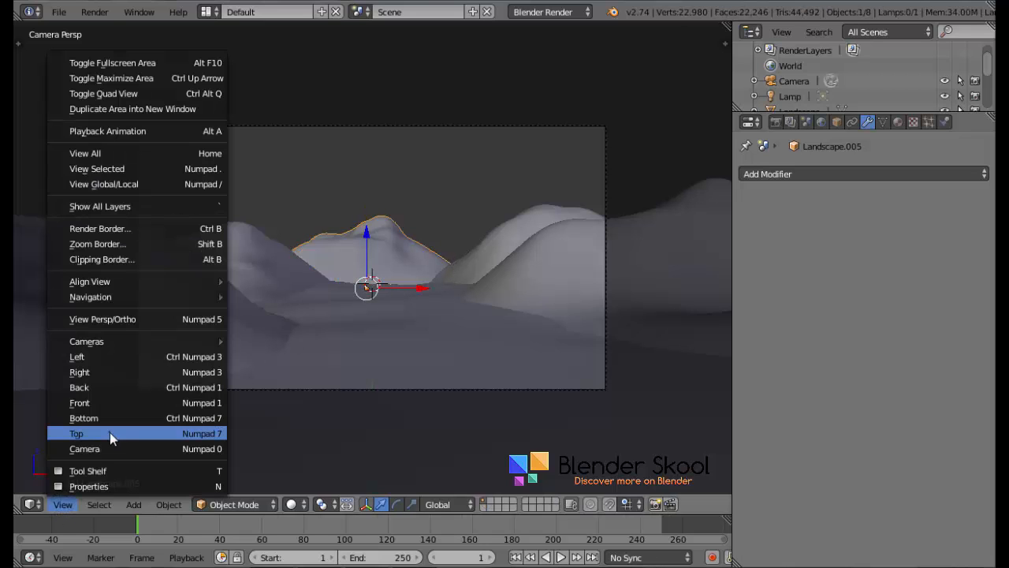
pyautogui.click(109, 432)
pyautogui.scroll(-1, 376, 235)
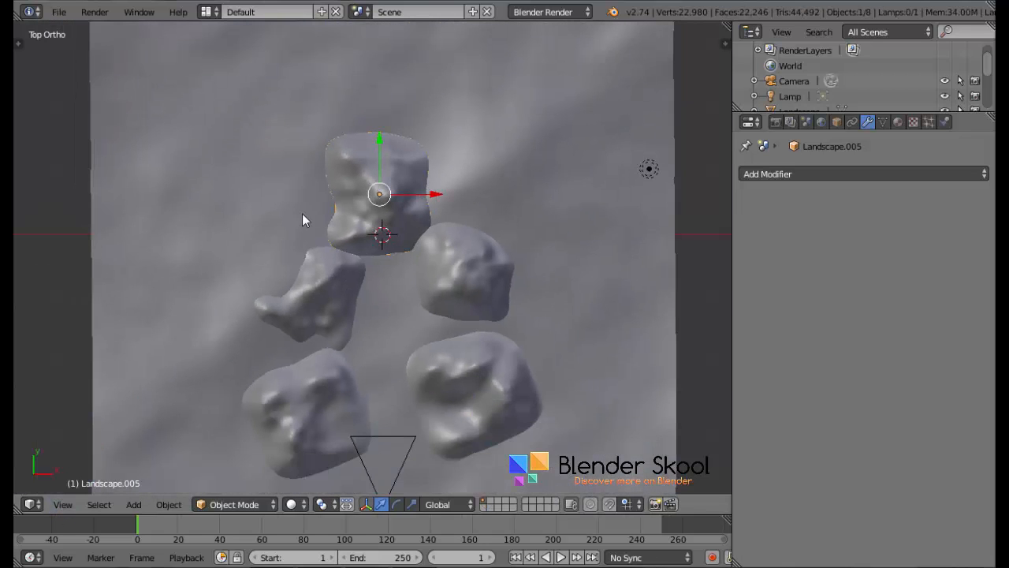
pyautogui.hotkey('shift', 'd')
pyautogui.click(229, 197)
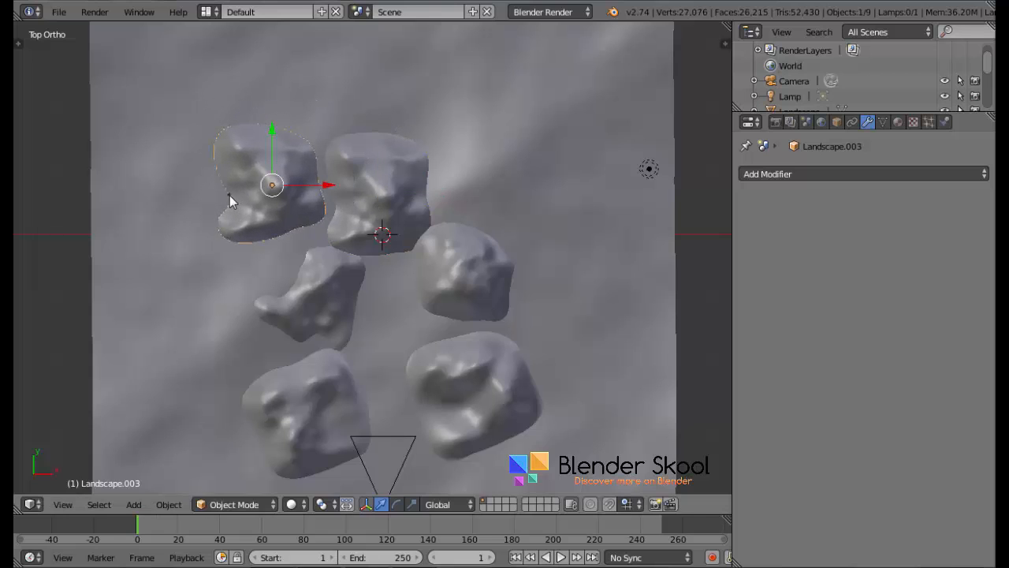
pyautogui.press('r')
pyautogui.click(351, 194)
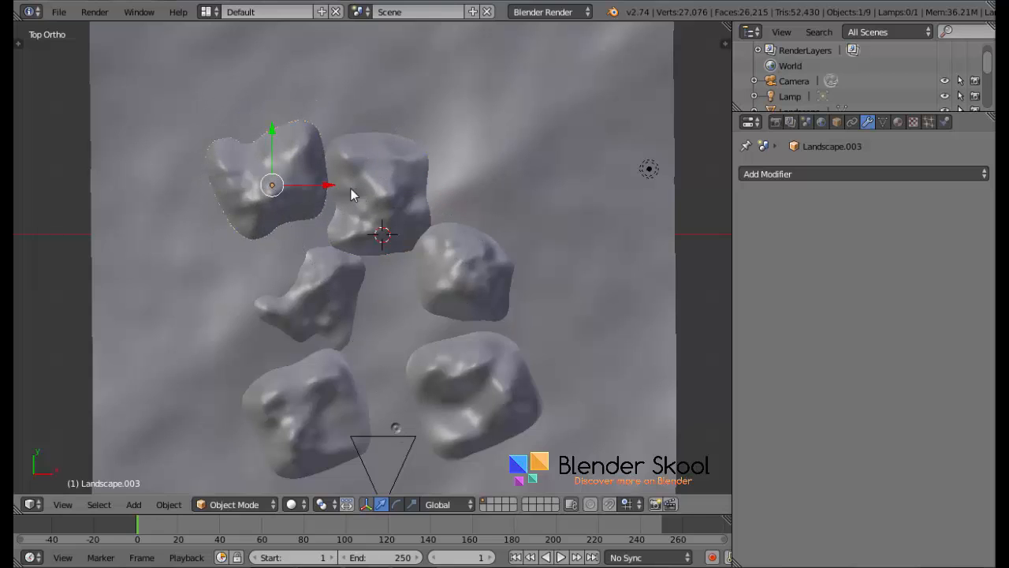
# Move the duplicated landscape slightly toward the camera and scale it down a little
pyautogui.press('g')
pyautogui.click(325, 206)
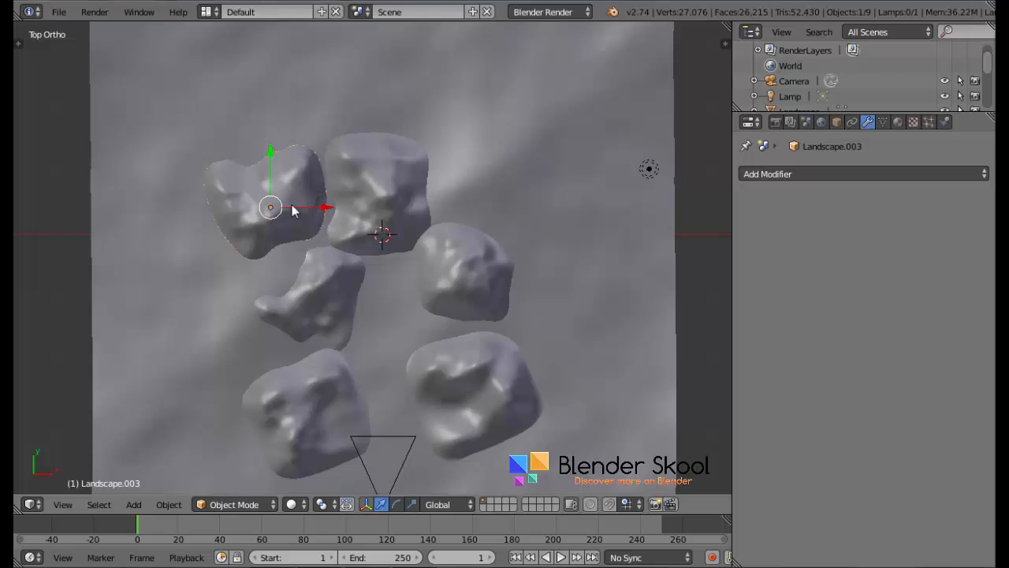
pyautogui.press('s')
pyautogui.click(416, 328)
# In the camera view, shift the left background landscape inward along X and raise it slightly along Z
pyautogui.click(62, 505)
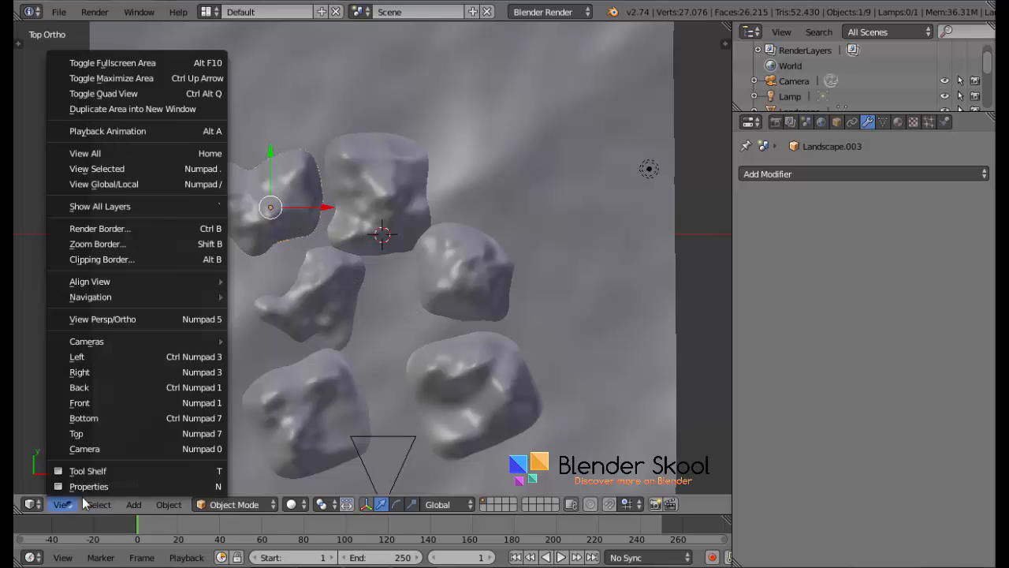
pyautogui.click(110, 450)
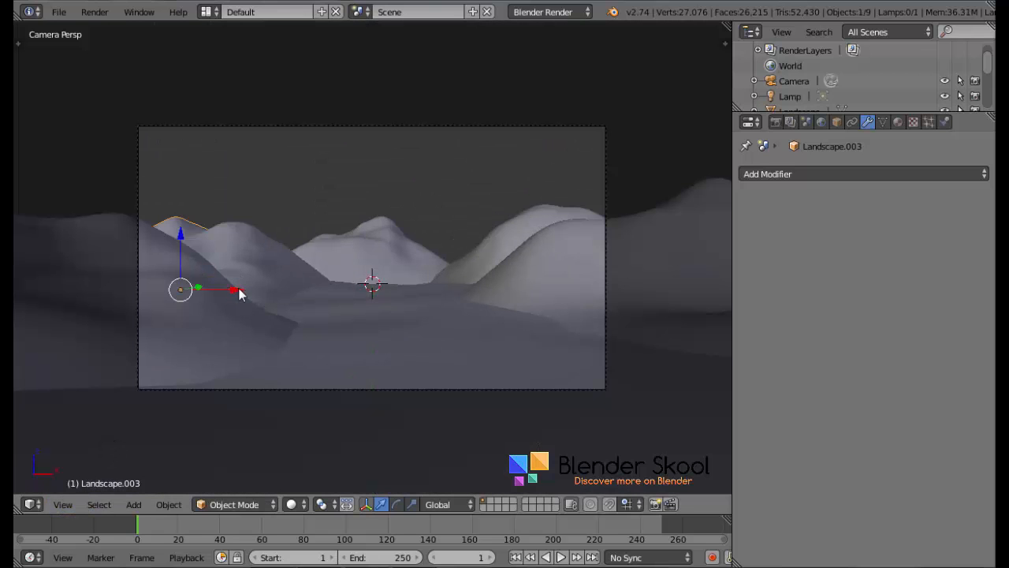
pyautogui.press('g')
pyautogui.click(301, 287)
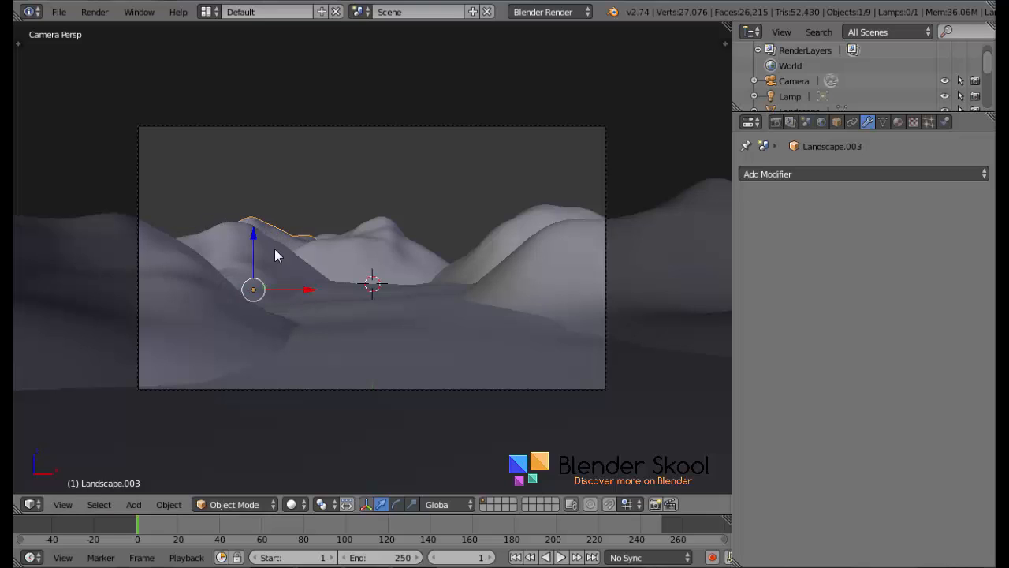
pyautogui.press('g')
pyautogui.press('z')
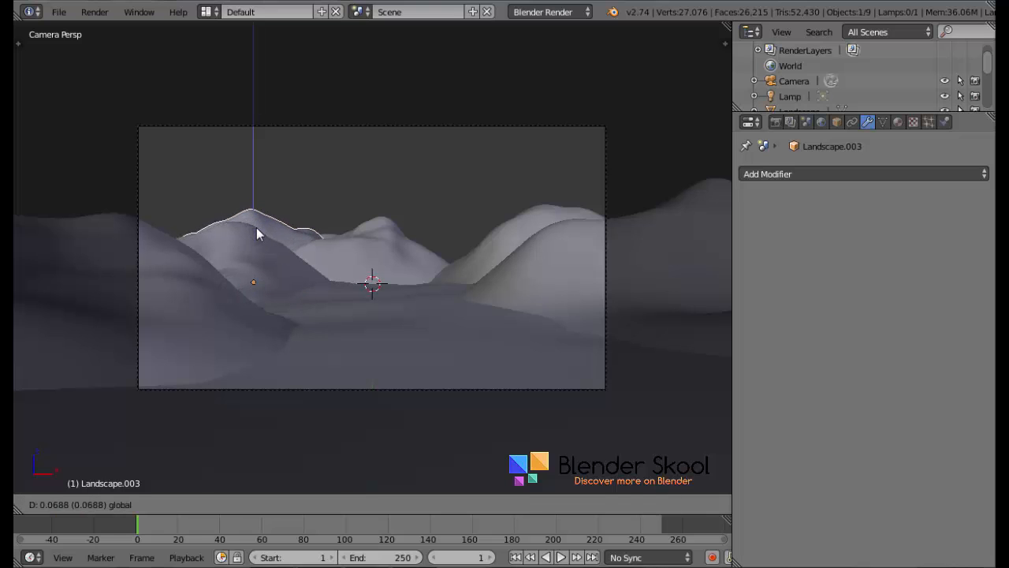
pyautogui.click(257, 228)
pyautogui.moveTo(312, 281); pyautogui.dragTo(307, 280)
# From the top view, duplicate the left background landscape and place the copy behind the rear right-hand hill
pyautogui.click(62, 504)
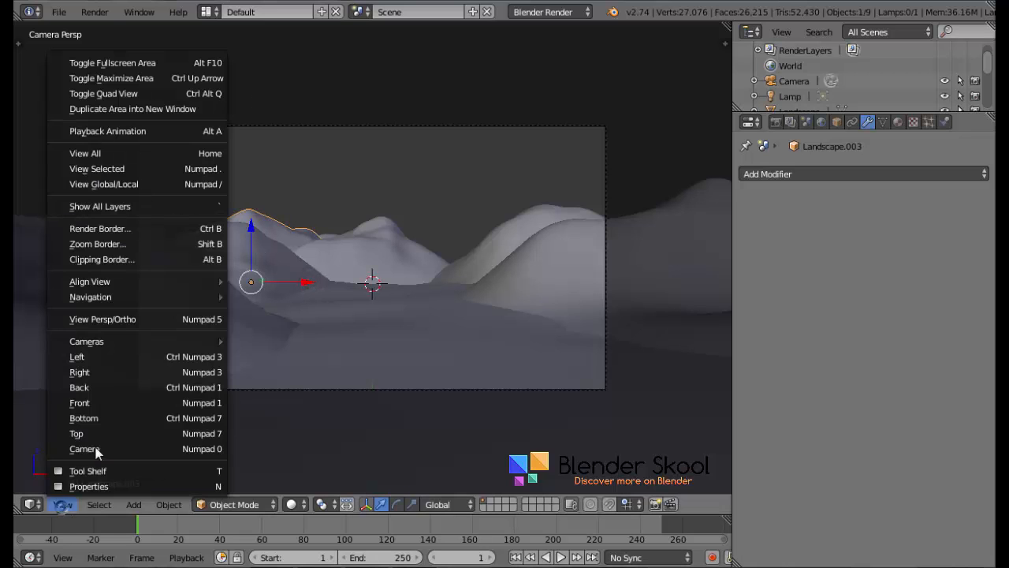
pyautogui.click(105, 436)
pyautogui.hotkey('shift', 'd')
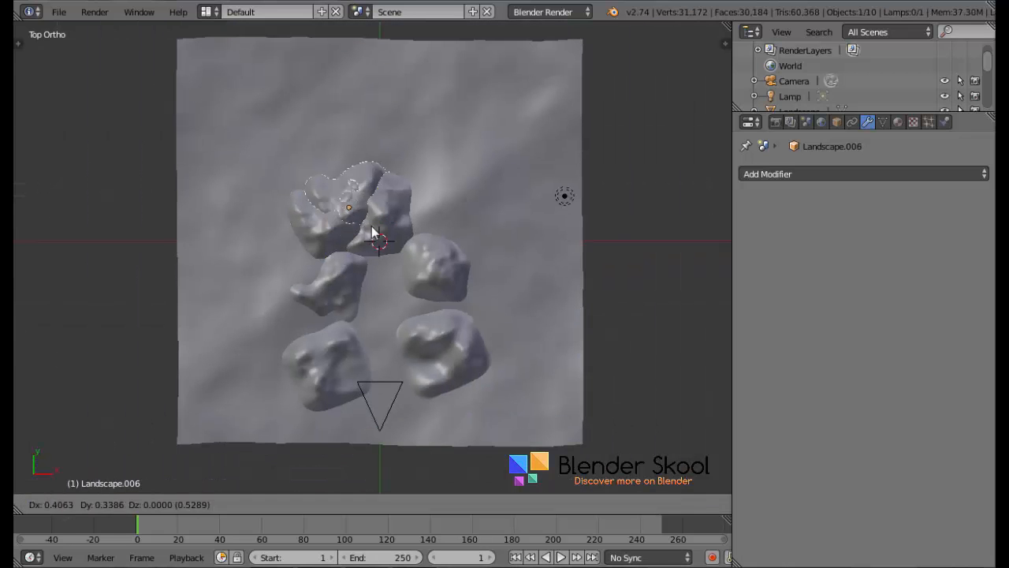
pyautogui.click(412, 235)
# Shift the right background landscape slightly inward along X and check the composition in the camera view
pyautogui.click(62, 504)
pyautogui.click(109, 447)
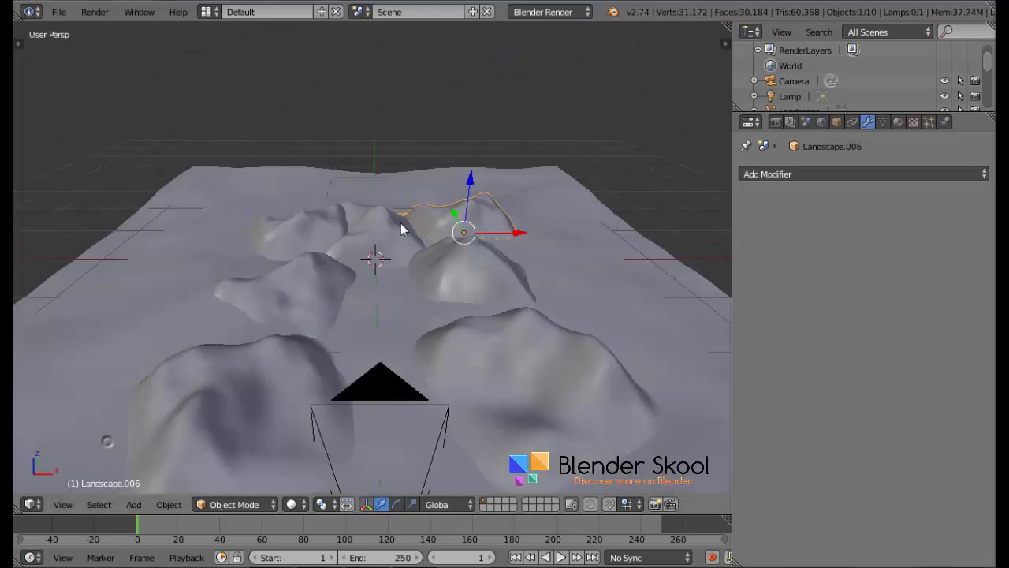
pyautogui.moveTo(568, 274); pyautogui.dragTo(537, 262)
pyautogui.scroll(-3, 534, 264)
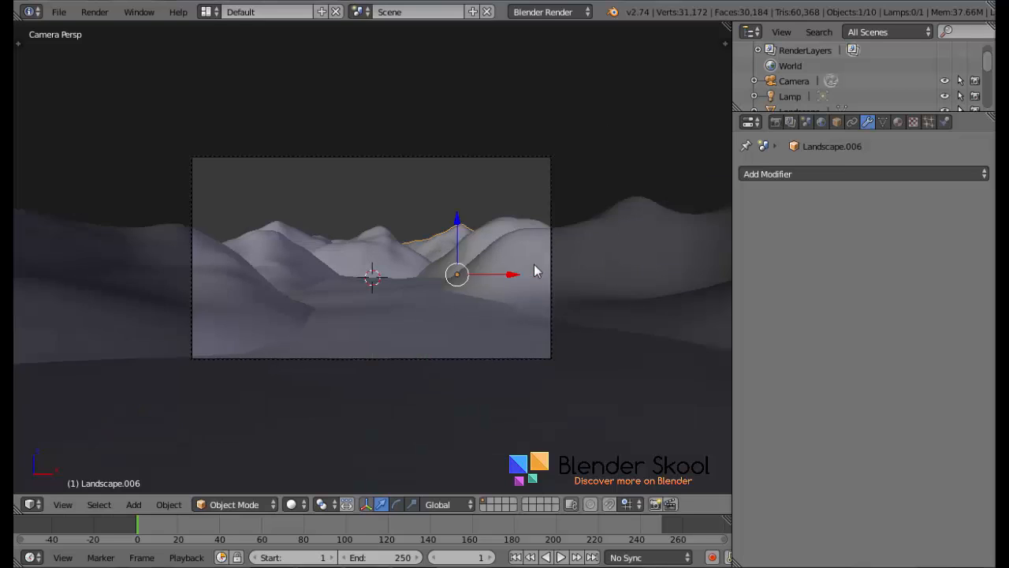
pyautogui.scroll(3, 535, 255)
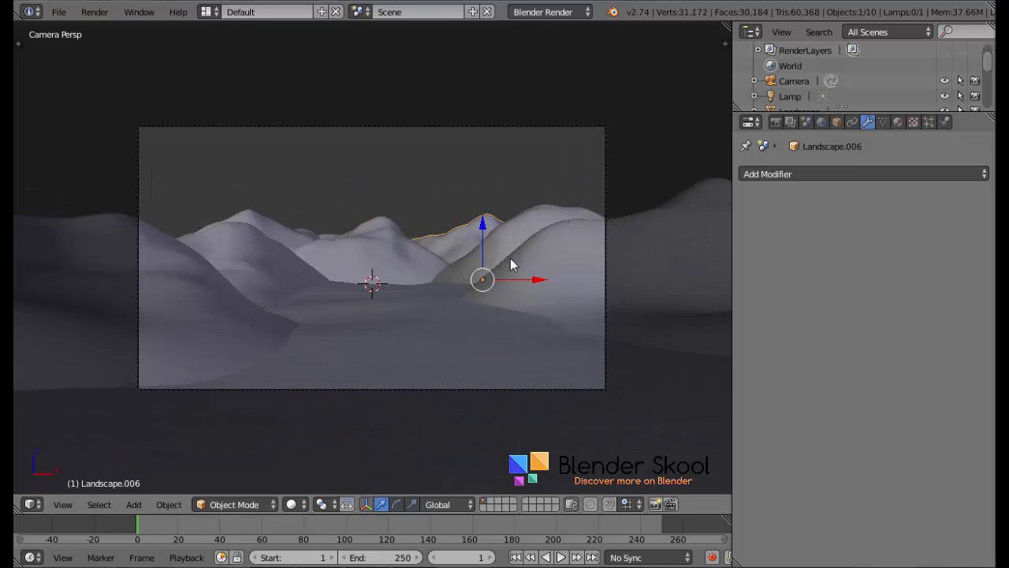
# Select the water plane and raise its Ocean modifier resolution to 15
pyautogui.rightClick(360, 338)
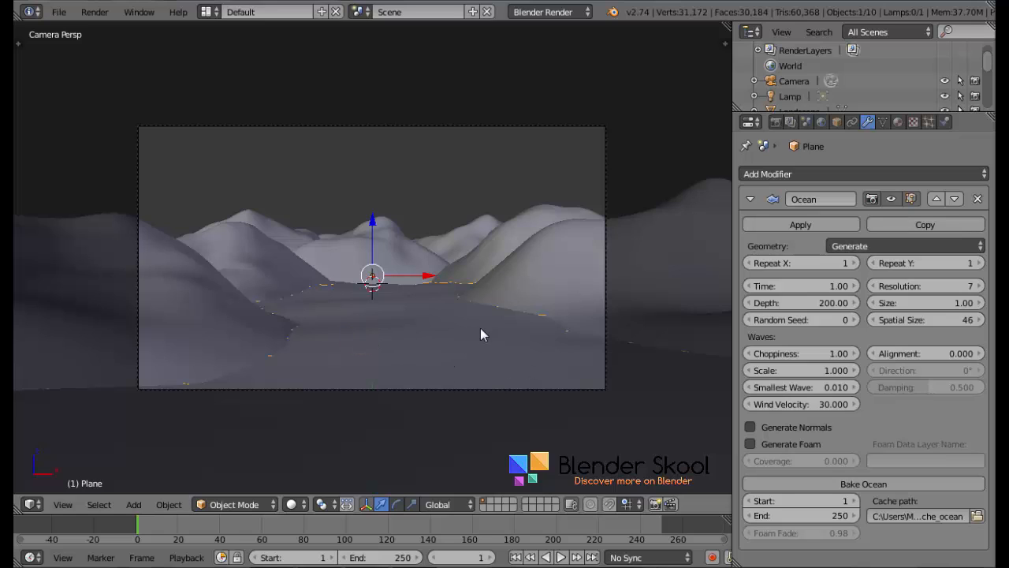
pyautogui.click(917, 287)
pyautogui.press('Return')
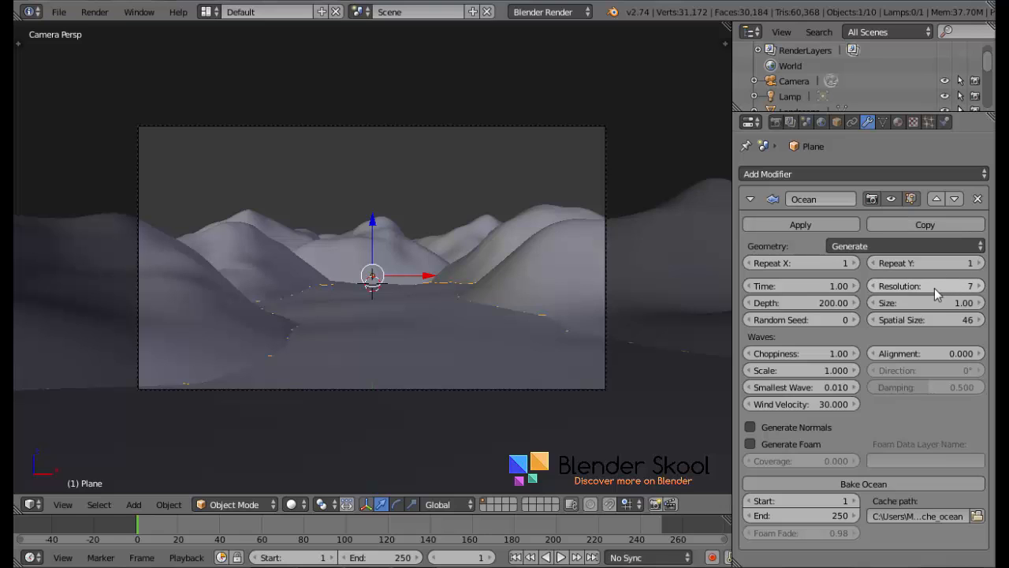
pyautogui.click(934, 288)
pyautogui.press('Return')
pyautogui.click(978, 285)
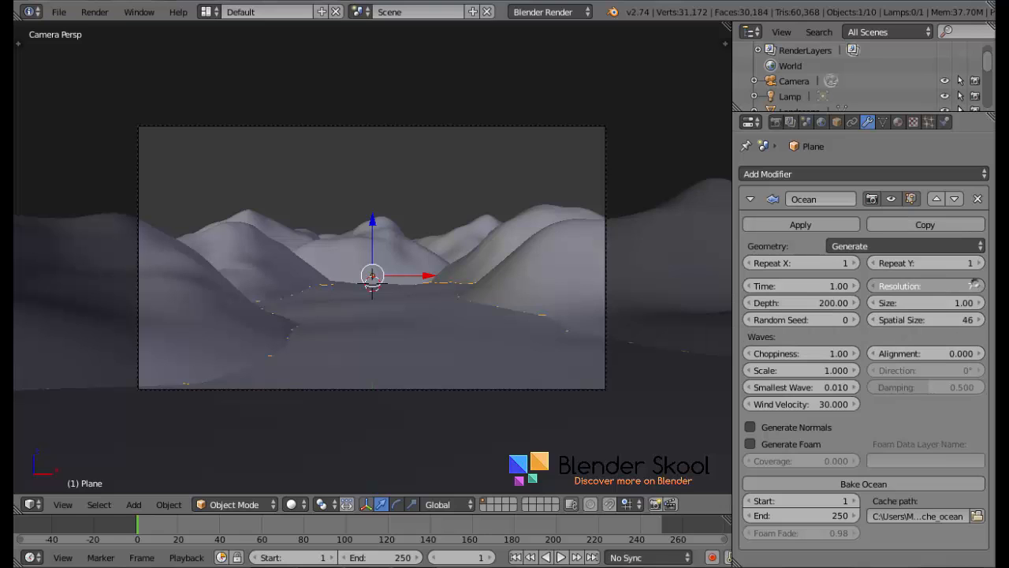
pyautogui.click(977, 285)
pyautogui.click(977, 286)
pyautogui.click(977, 285)
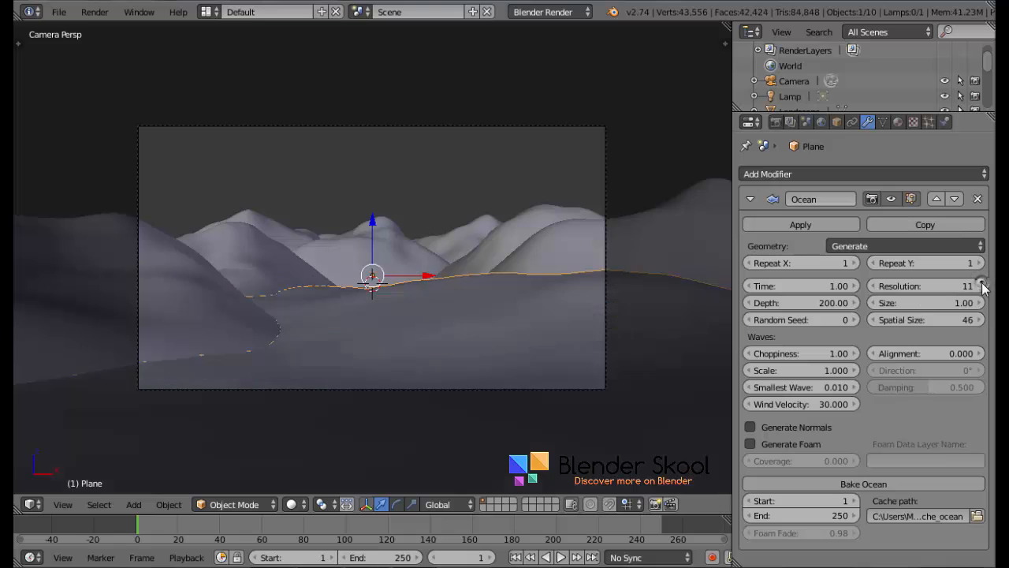
pyautogui.doubleClick(977, 287)
pyautogui.click(988, 287)
pyautogui.click(978, 287)
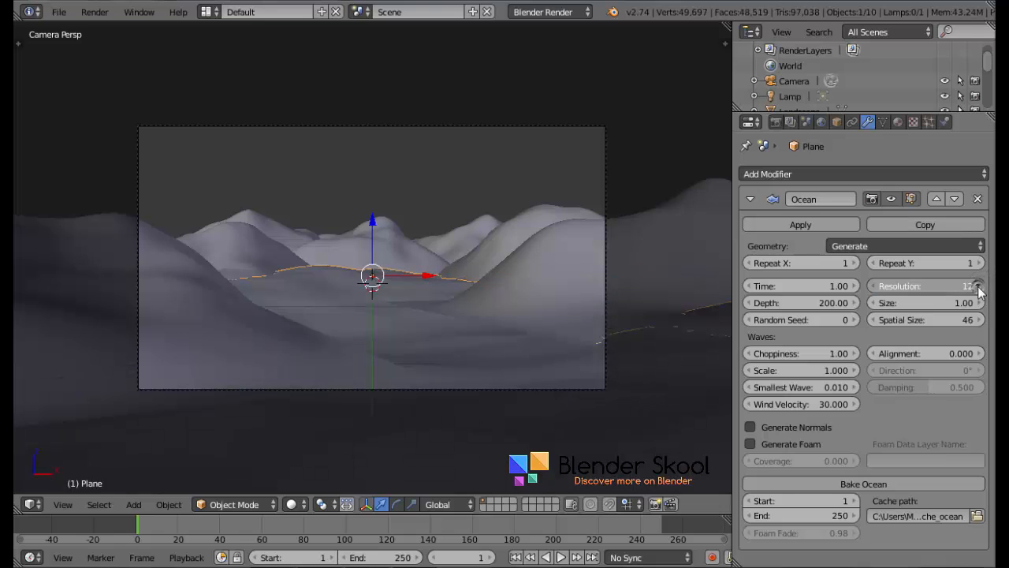
pyautogui.click(978, 287)
pyautogui.click(979, 287)
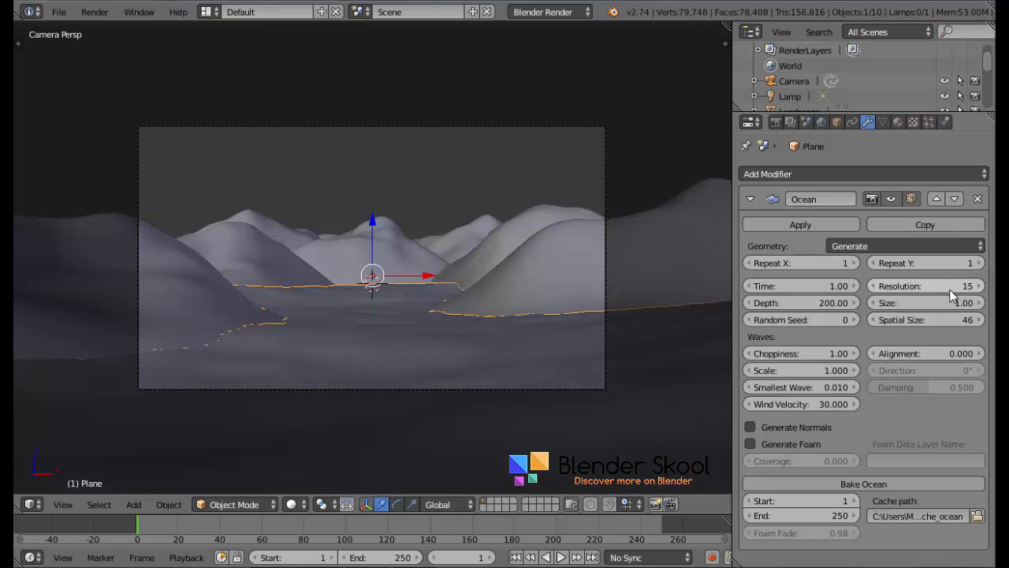
# Flatten the water plane along Z by scaling it down, and set its Ocean wave scale to 2.5
pyautogui.press('s')
pyautogui.press('z')
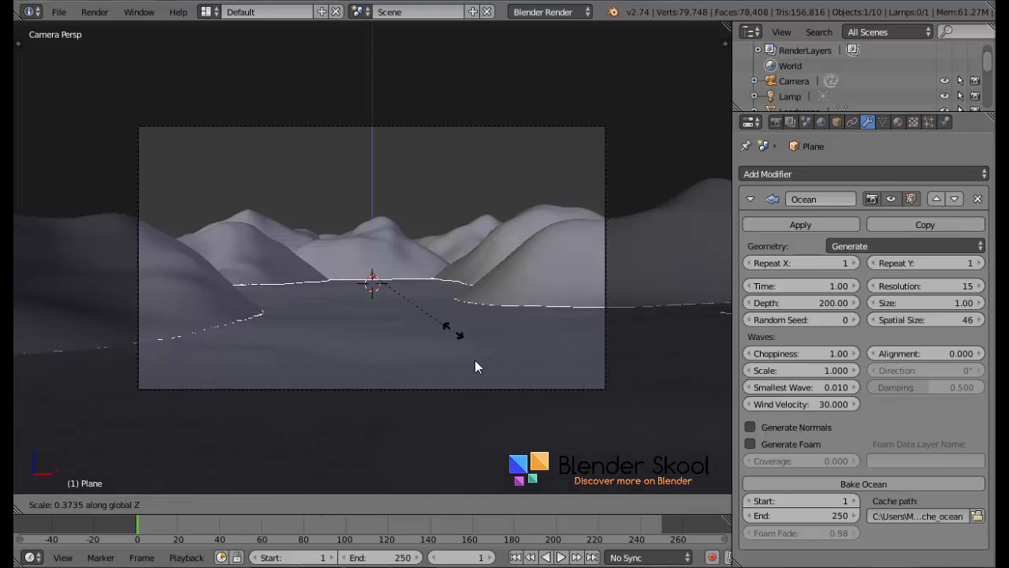
pyautogui.click(458, 340)
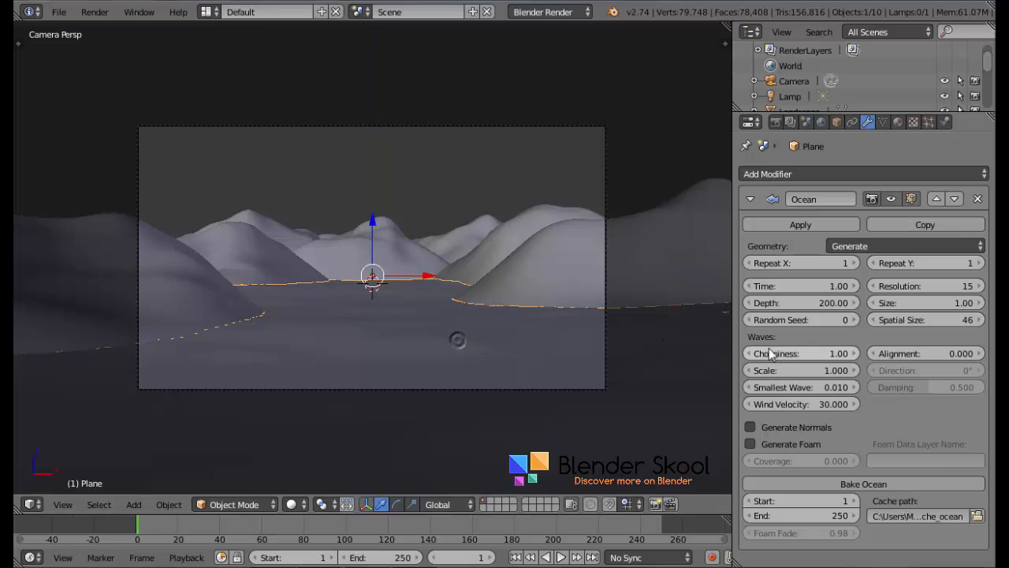
pyautogui.moveTo(804, 370); pyautogui.dragTo(828, 370)
pyautogui.scroll(-2, 568, 369)
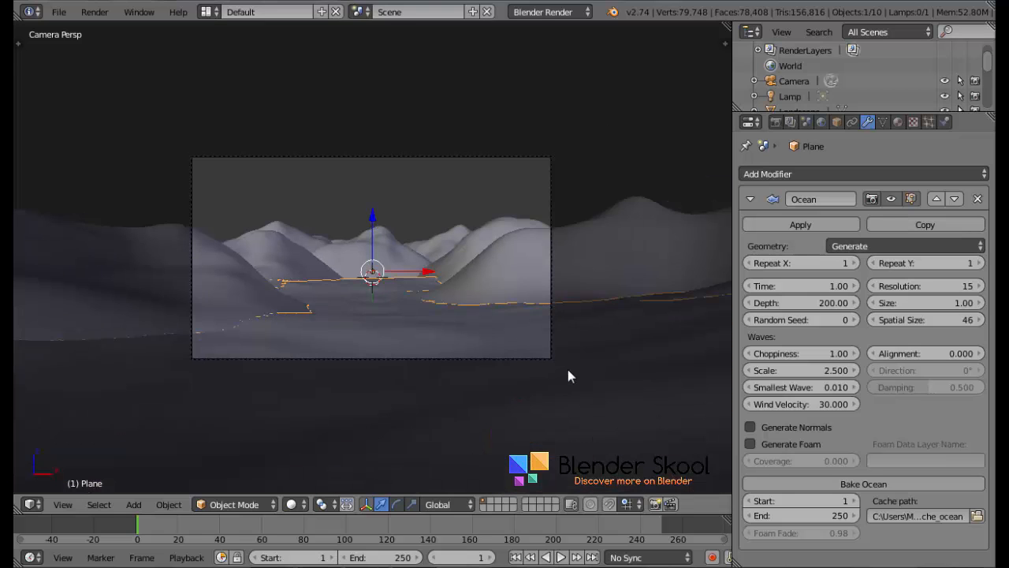
pyautogui.scroll(4, 567, 376)
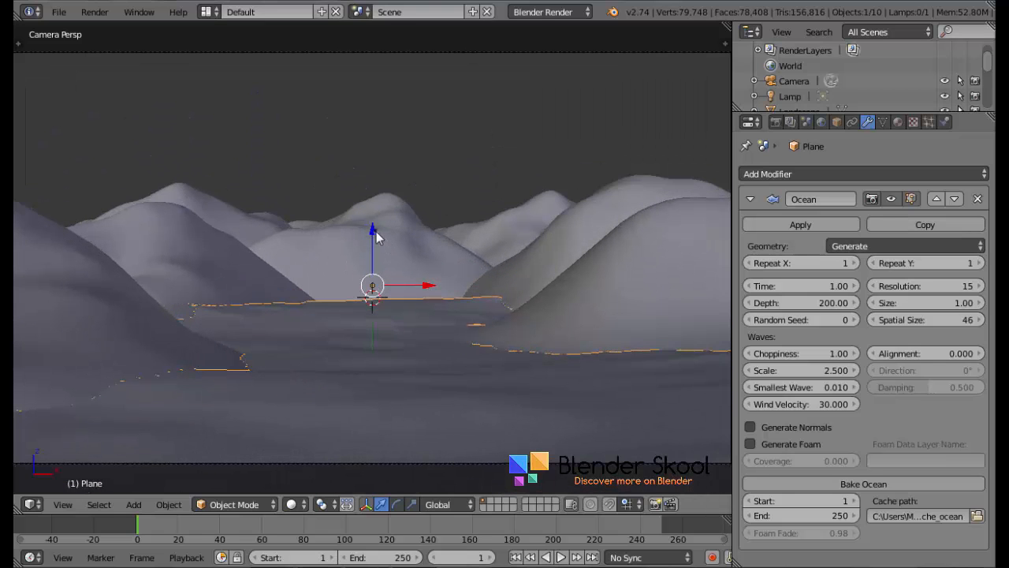
# In Edit Mode, shift a front-edge vertex of the middle rear landscape along the Y axis
pyautogui.moveTo(377, 284); pyautogui.dragTo(481, 365, button='middle')
pyautogui.rightClick(347, 264)
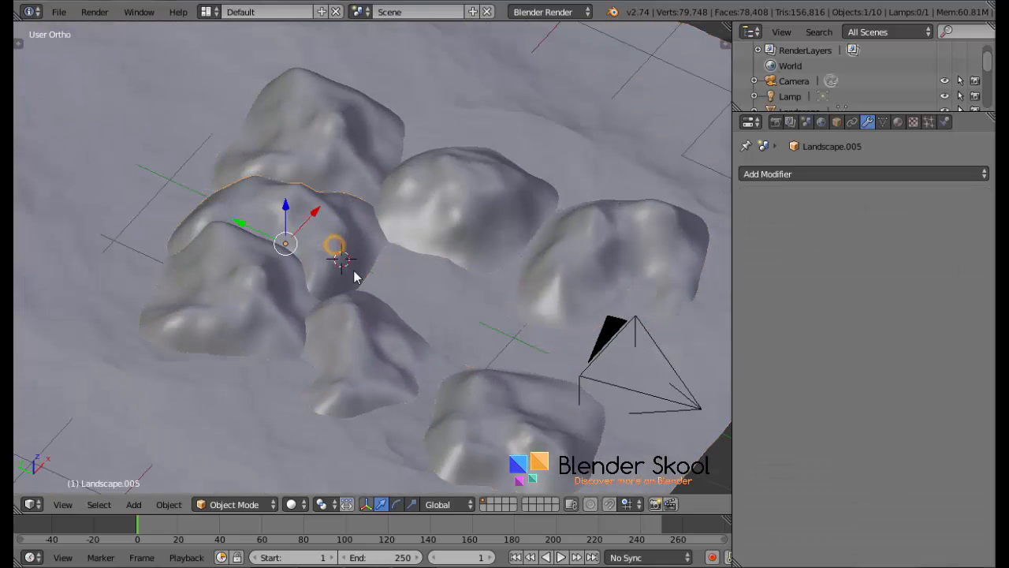
pyautogui.scroll(5, 353, 277)
pyautogui.press('Tab')
pyautogui.rightClick(374, 289)
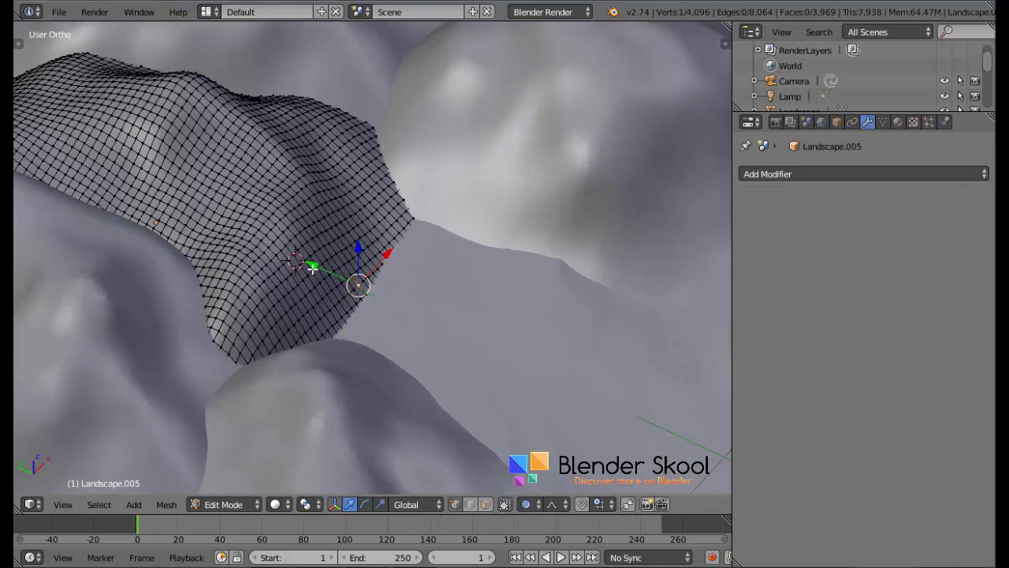
pyautogui.moveTo(315, 267)
pyautogui.mouseDown()
pyautogui.moveTo(354, 291)
pyautogui.moveTo(344, 277)
pyautogui.mouseUp()
pyautogui.scroll(-2, 354, 291)
pyautogui.press('z')
# Return to Object Mode and inspect the hill composition through the camera with solid shading
pyautogui.click(63, 505)
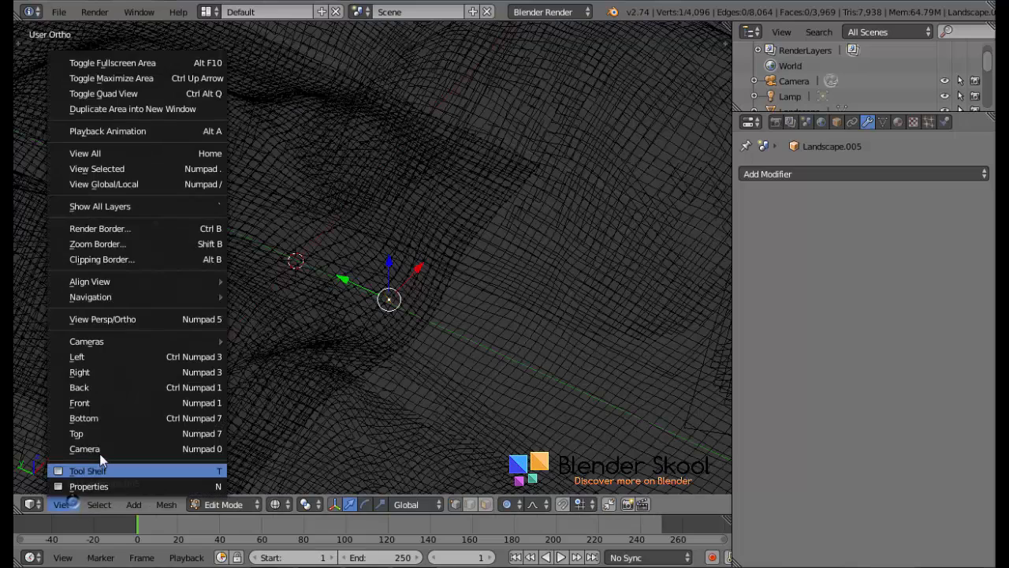
pyautogui.press('Tab')
pyautogui.press('KP_0')
pyautogui.press('z')
pyautogui.scroll(-3, 361, 184)
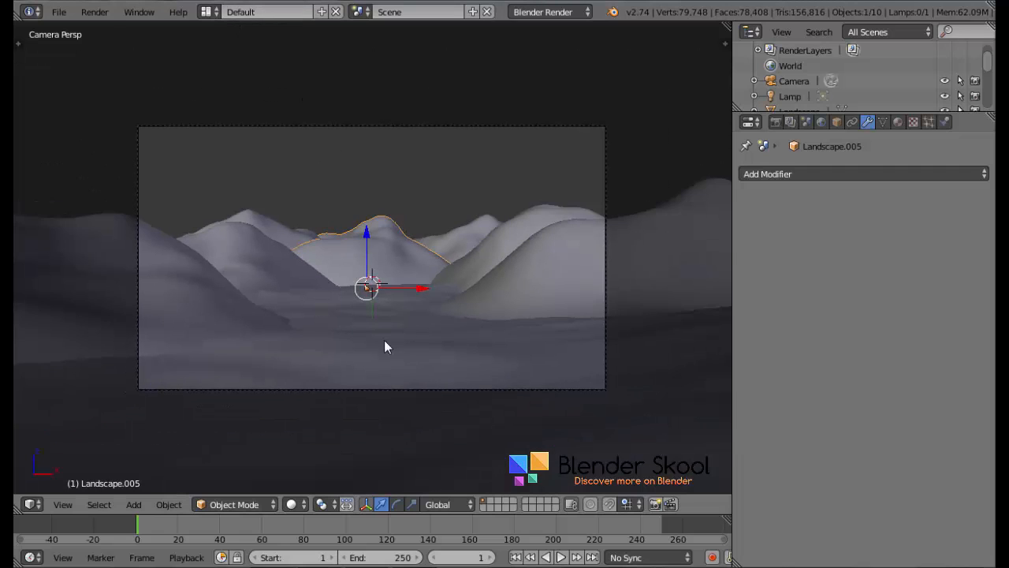
pyautogui.scroll(-2, 394, 336)
pyautogui.scroll(2, 385, 328)
pyautogui.scroll(-1, 543, 272)
pyautogui.scroll(-1, 350, 266)
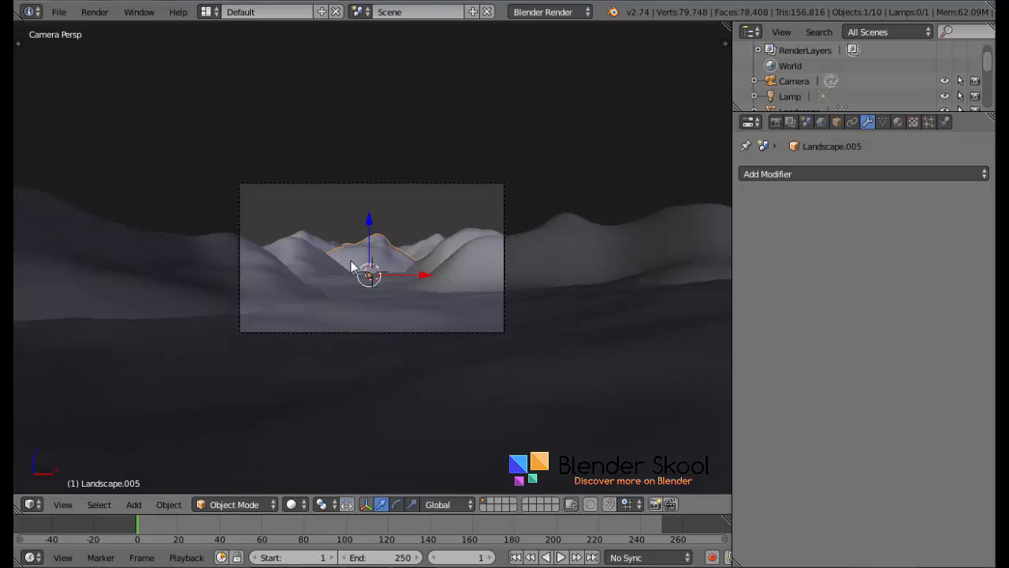
# Select all seven landscape hills and join them into a single object, leaving out the water plane
pyautogui.moveTo(234, 262); pyautogui.dragTo(319, 310, button='middle')
pyautogui.scroll(3, 320, 309)
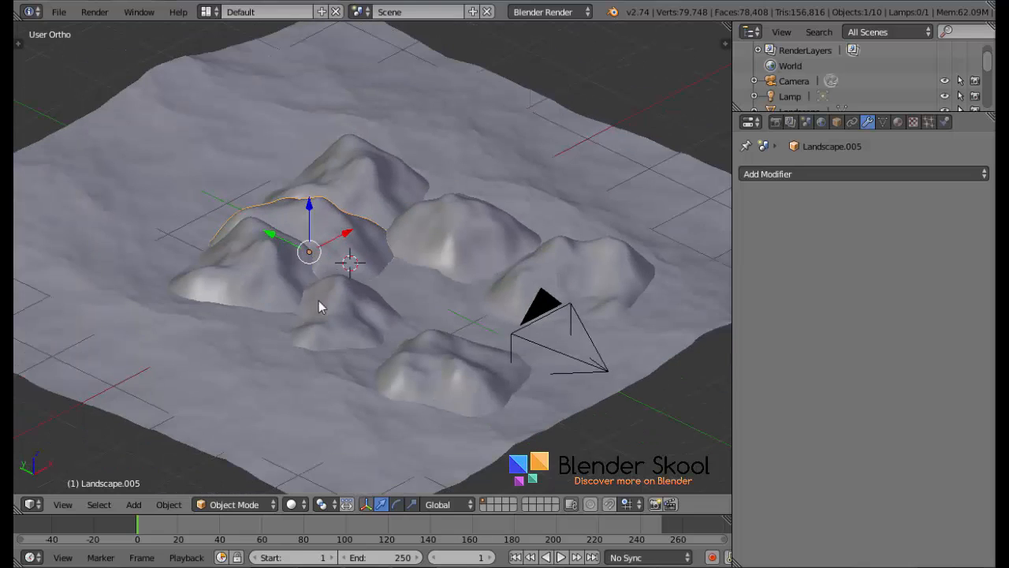
pyautogui.keyDown('shift'); pyautogui.click(262, 254); pyautogui.keyUp('shift')
pyautogui.keyDown('shift'); pyautogui.click(373, 176); pyautogui.keyUp('shift')
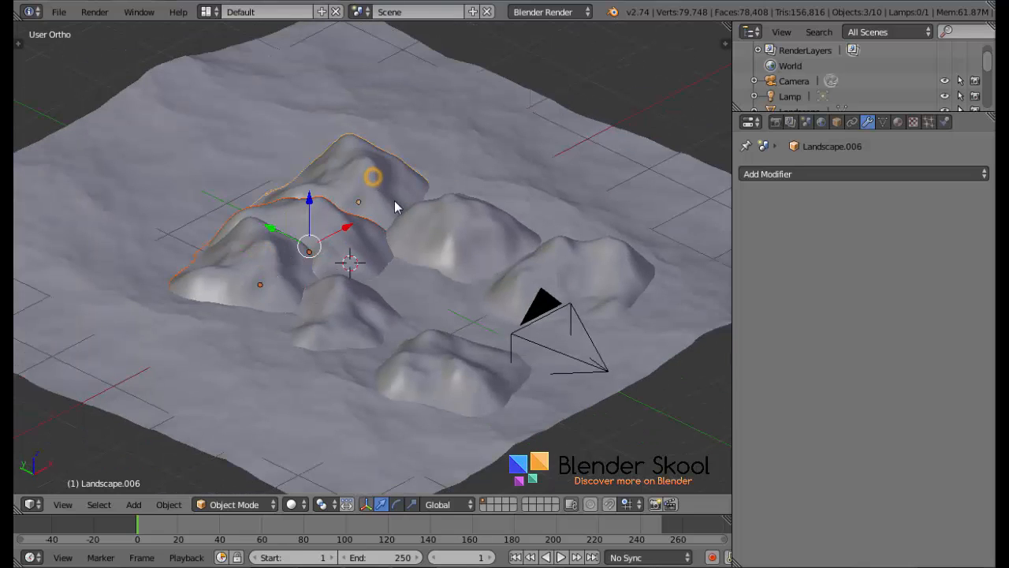
pyautogui.keyDown('shift'); pyautogui.click(459, 244); pyautogui.keyUp('shift')
pyautogui.keyDown('shift'); pyautogui.click(346, 310); pyautogui.keyUp('shift')
pyautogui.keyDown('shift'); pyautogui.click(450, 372); pyautogui.keyUp('shift')
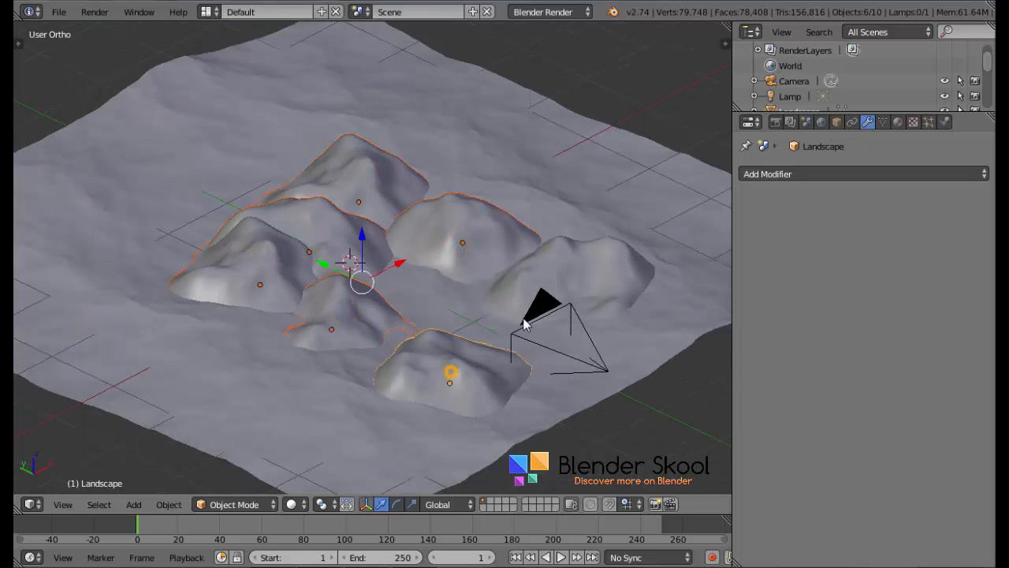
pyautogui.keyDown('shift'); pyautogui.click(592, 261); pyautogui.keyUp('shift')
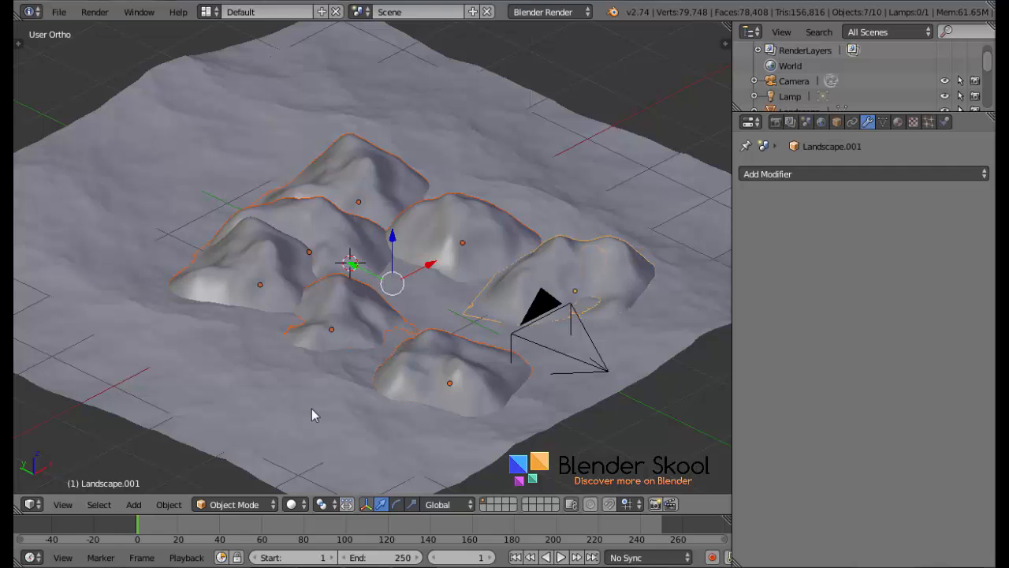
pyautogui.hotkey('ctrl', 'j')
pyautogui.moveTo(325, 309); pyautogui.dragTo(315, 305, button='middle')
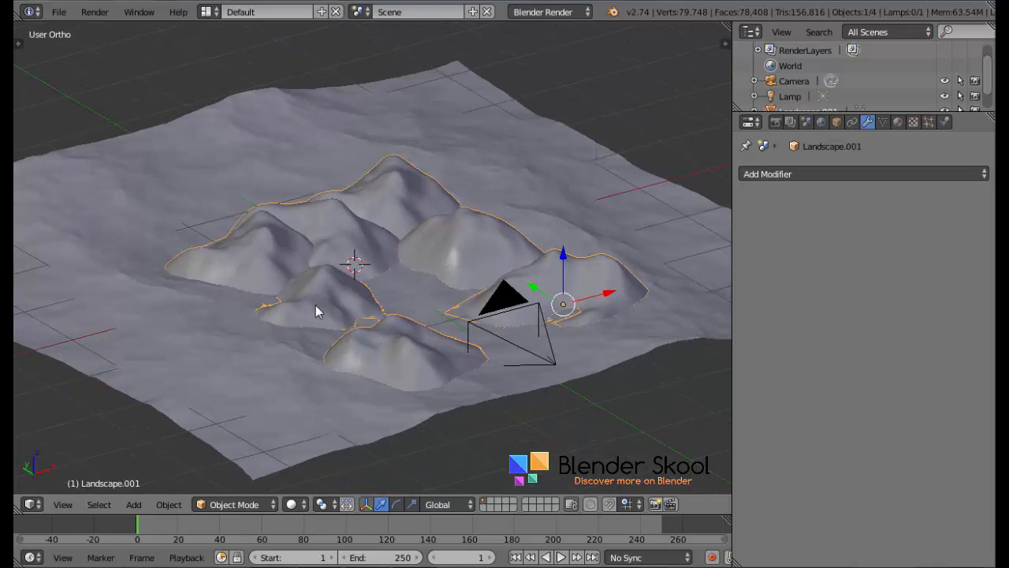
# Show the scene from the top, split the 3D viewport vertically, and make the new area a UV/Image Editor
pyautogui.click(59, 505)
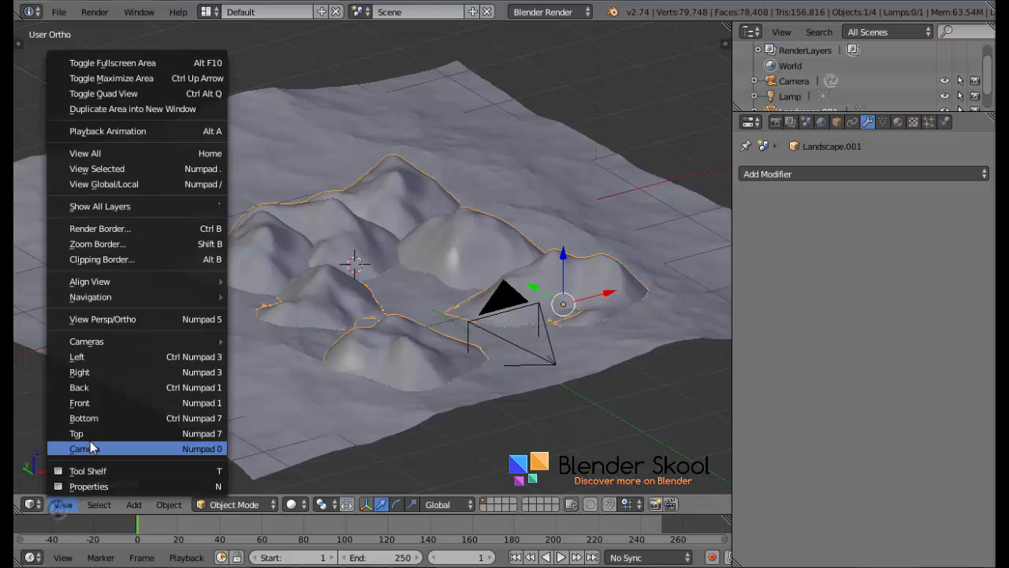
pyautogui.click(82, 434)
pyautogui.scroll(-2, 418, 315)
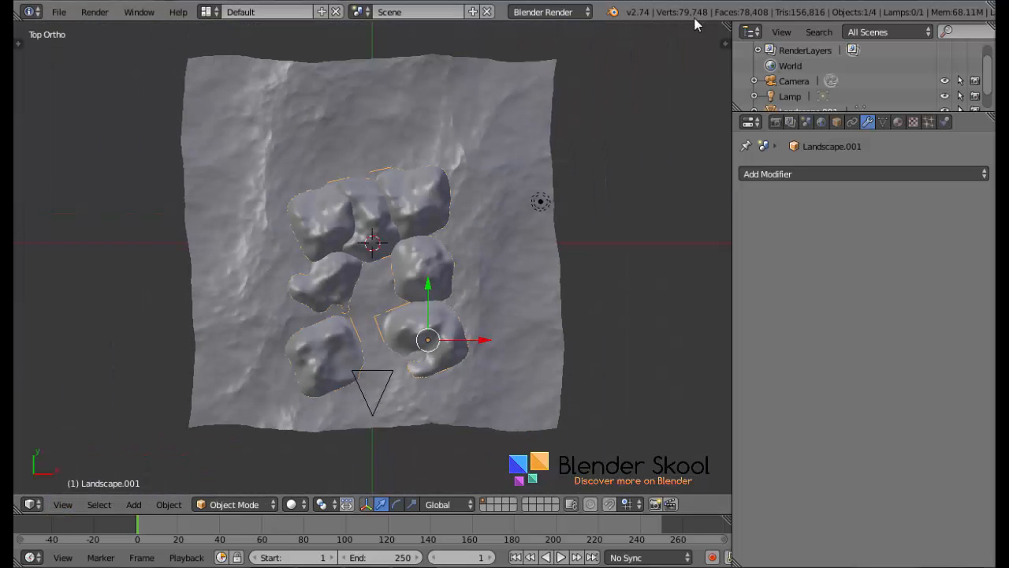
pyautogui.moveTo(607, 25); pyautogui.dragTo(453, 95)
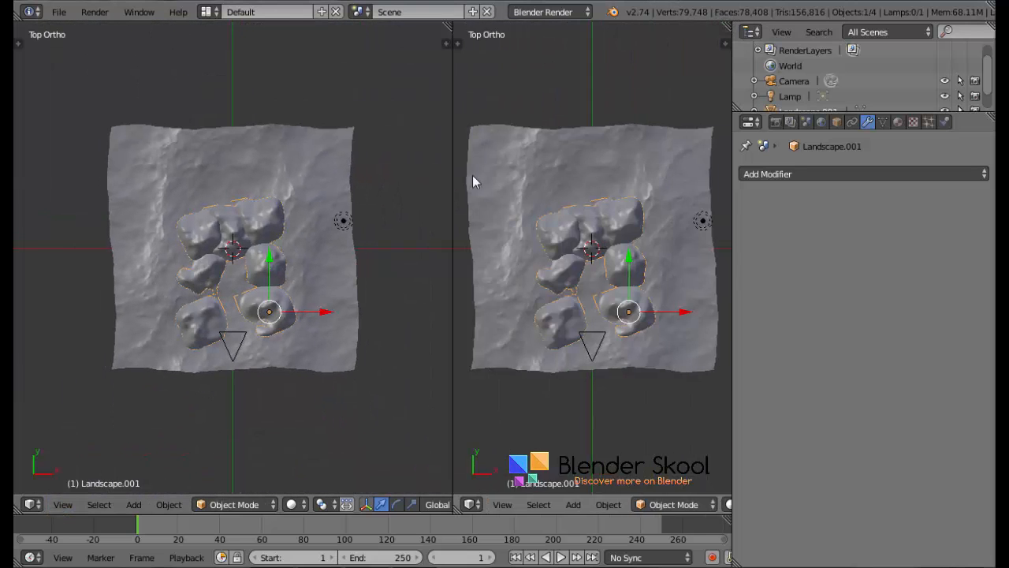
pyautogui.click(473, 505)
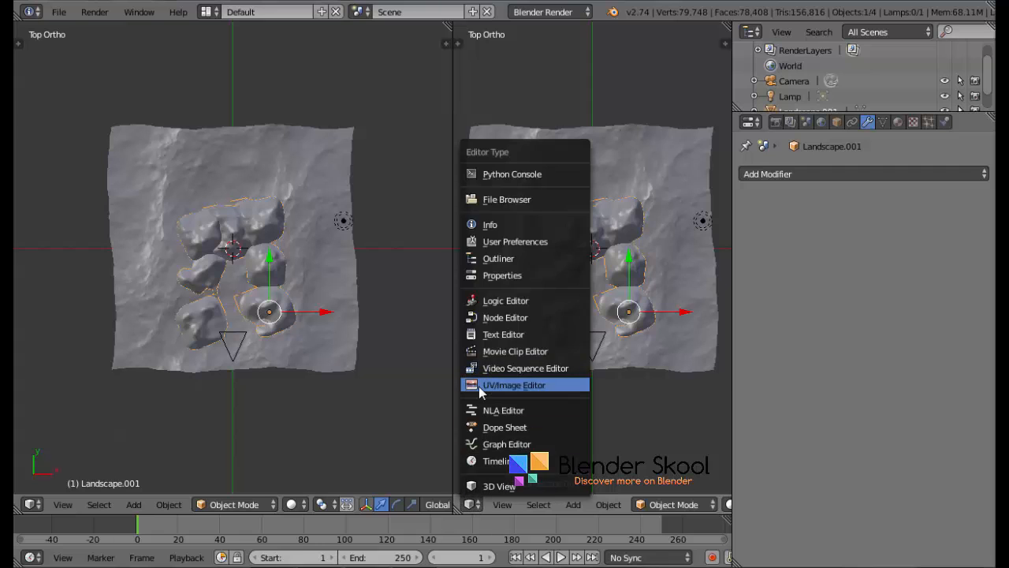
pyautogui.click(479, 386)
pyautogui.moveTo(428, 350); pyautogui.dragTo(417, 351)
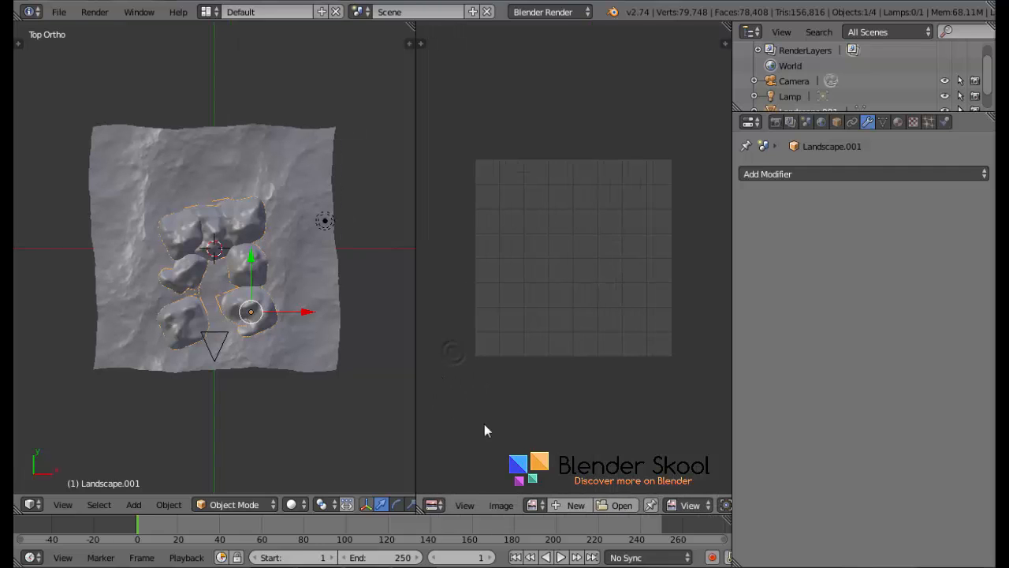
# Open the rock texture RocksArid0029_1_S.jpg from the Forest with Lake folder in the UV/Image Editor
pyautogui.click(607, 505)
pyautogui.scroll(-5, 74, 225)
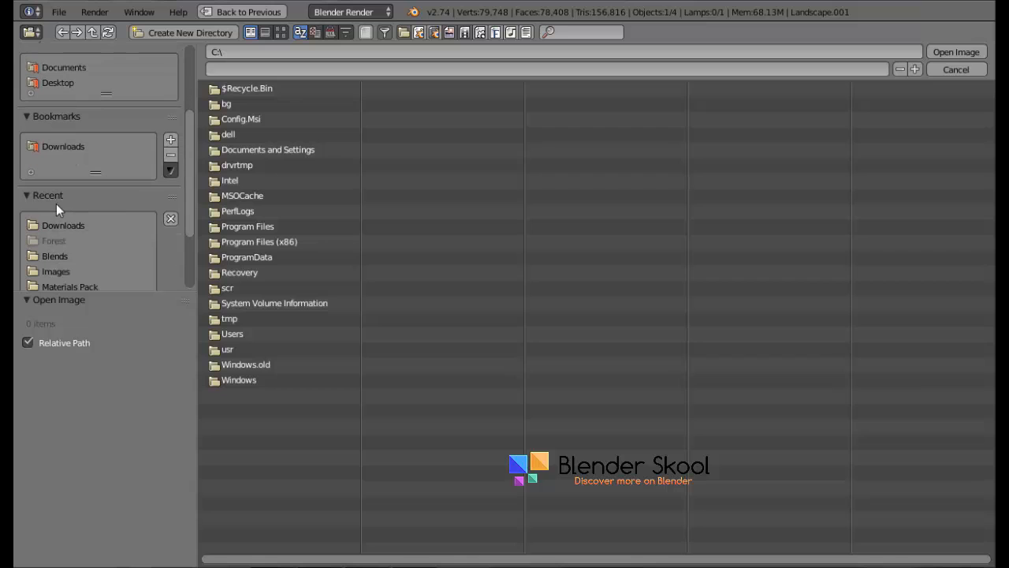
pyautogui.scroll(-2, 82, 220)
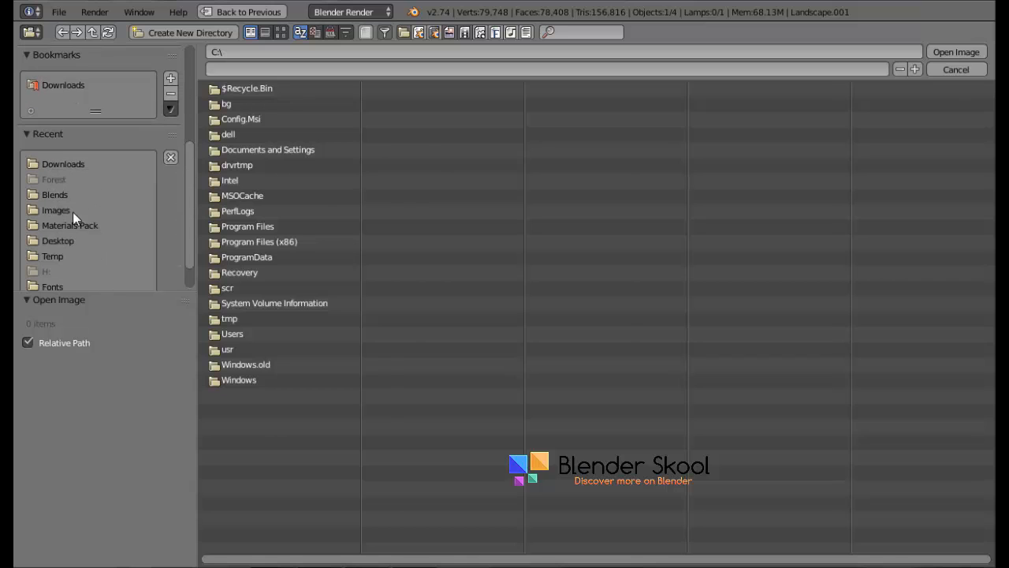
pyautogui.click(69, 209)
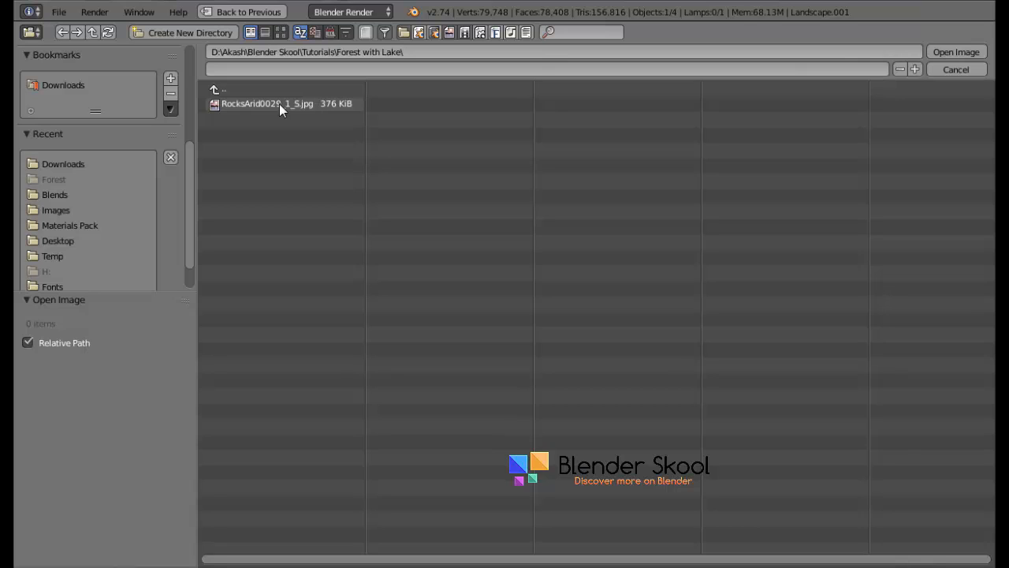
pyautogui.click(279, 104)
pyautogui.click(280, 32)
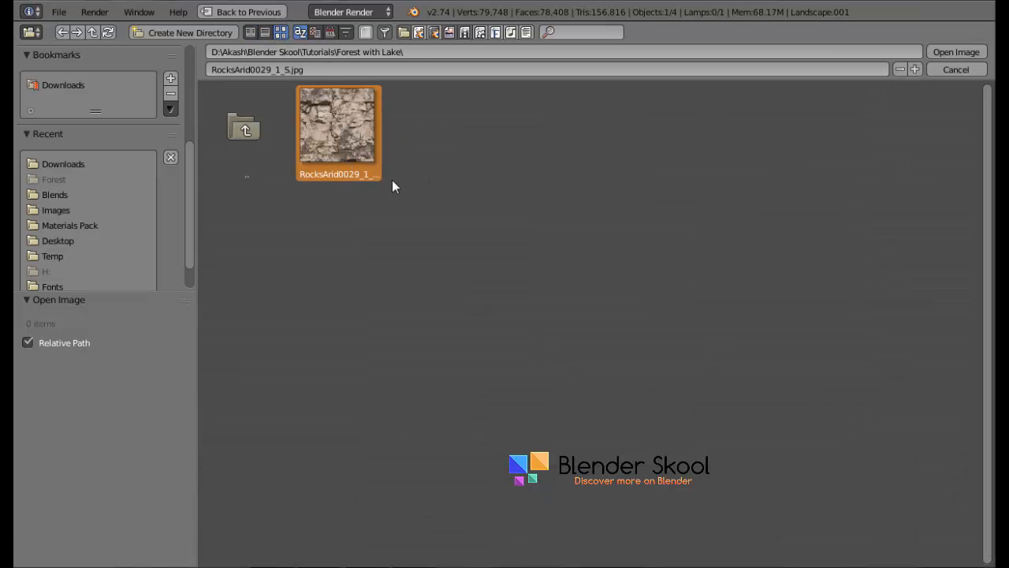
pyautogui.click(933, 54)
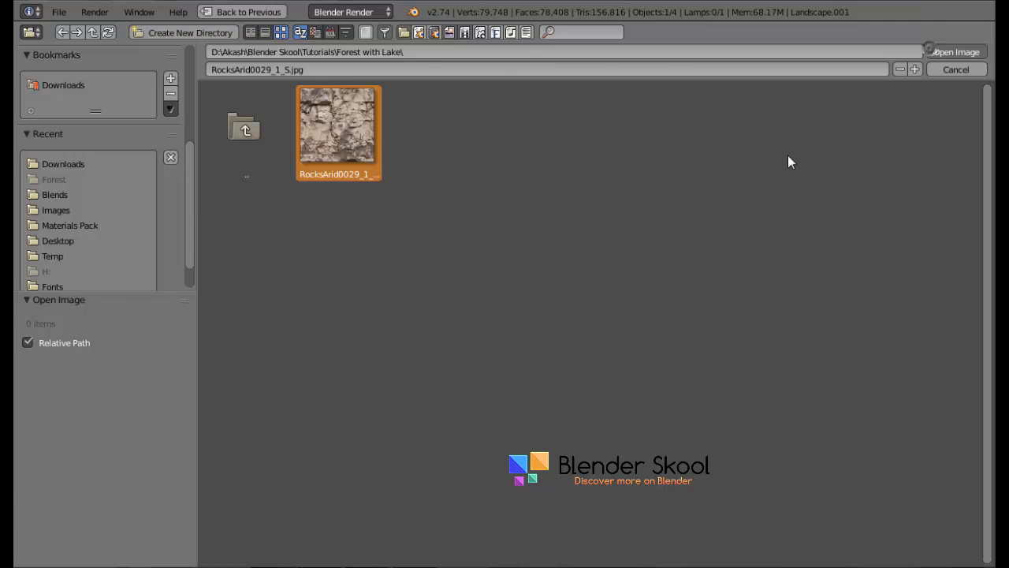
pyautogui.scroll(-5, 589, 266)
pyautogui.scroll(-1, 590, 267)
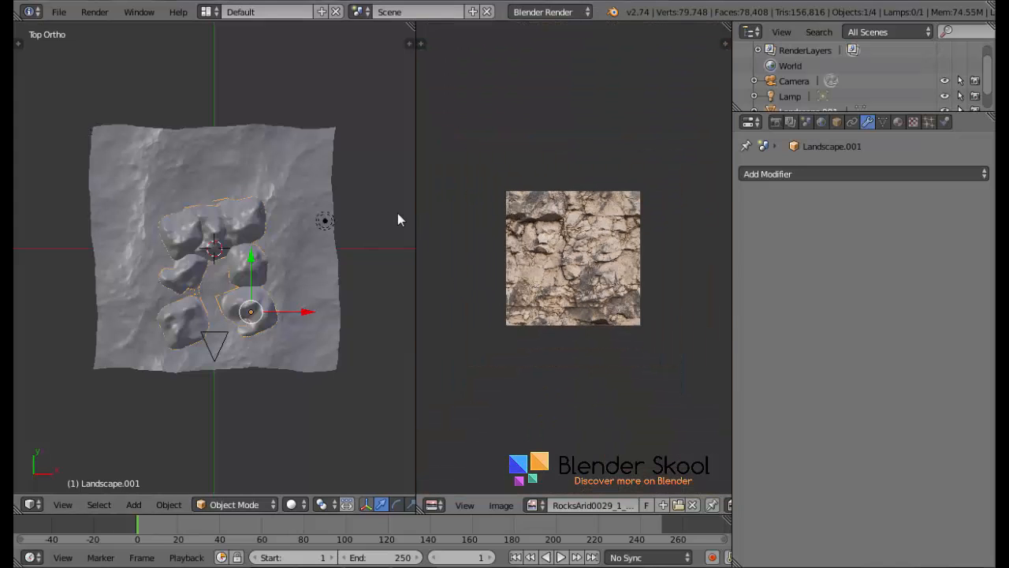
# In Edit Mode, select the entire joined landscape mesh and unwrap it with the standard Unwrap method
pyautogui.press('capslock')
pyautogui.press('Tab')
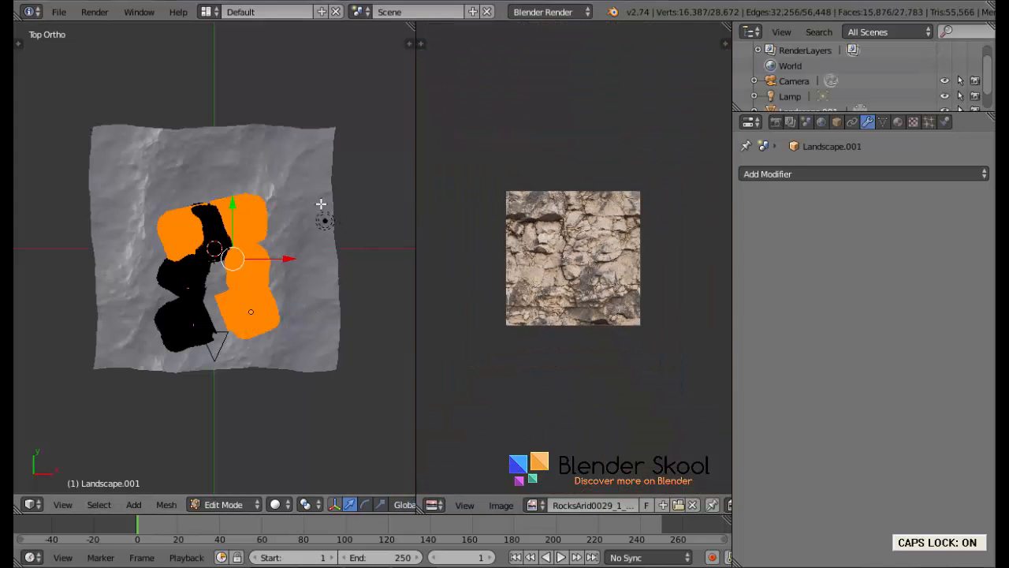
pyautogui.scroll(4, 322, 207)
pyautogui.press('a')
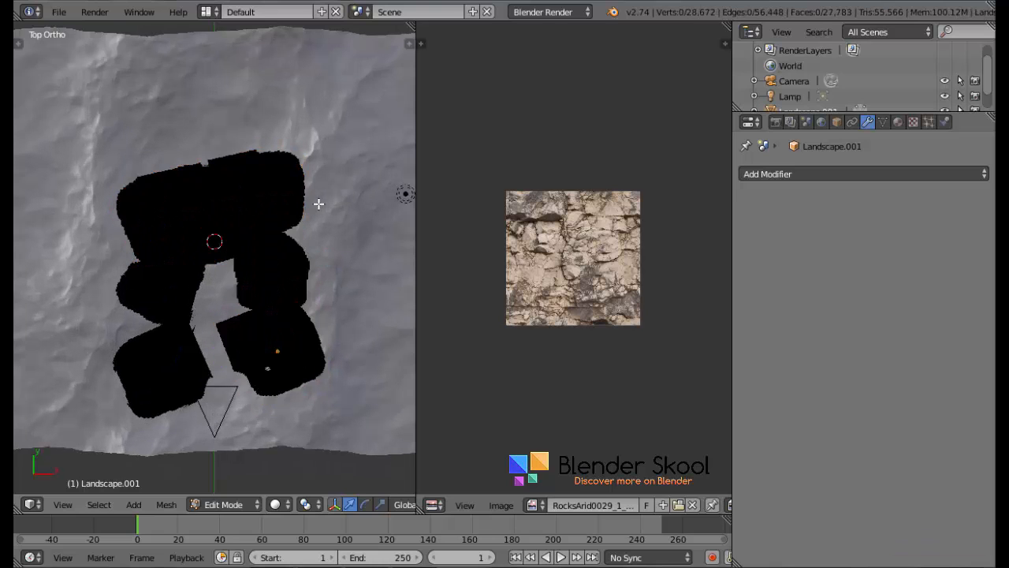
pyautogui.press('a')
pyautogui.press('a')
pyautogui.scroll(1, 273, 249)
pyautogui.scroll(5, 274, 249)
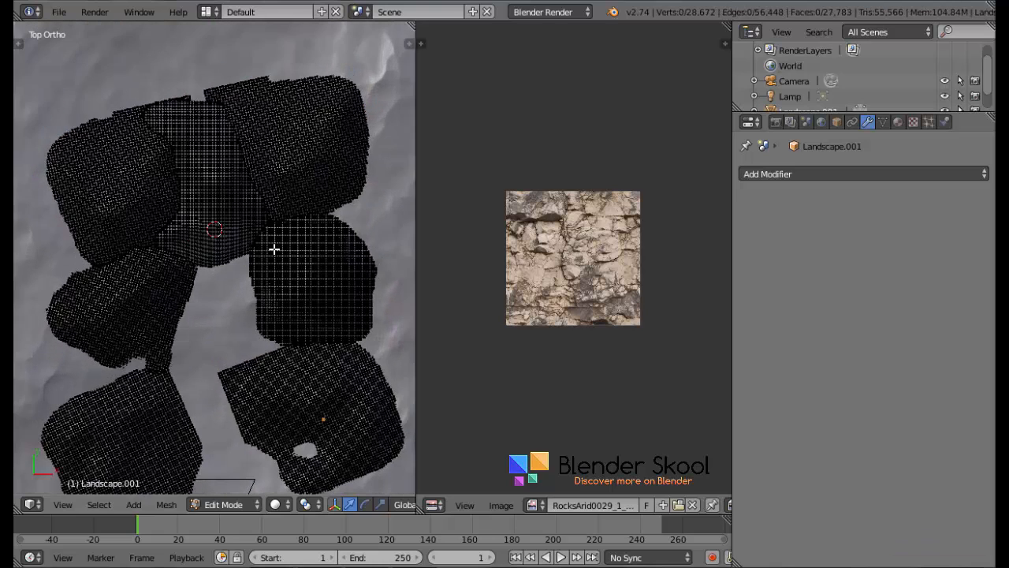
pyautogui.press('a')
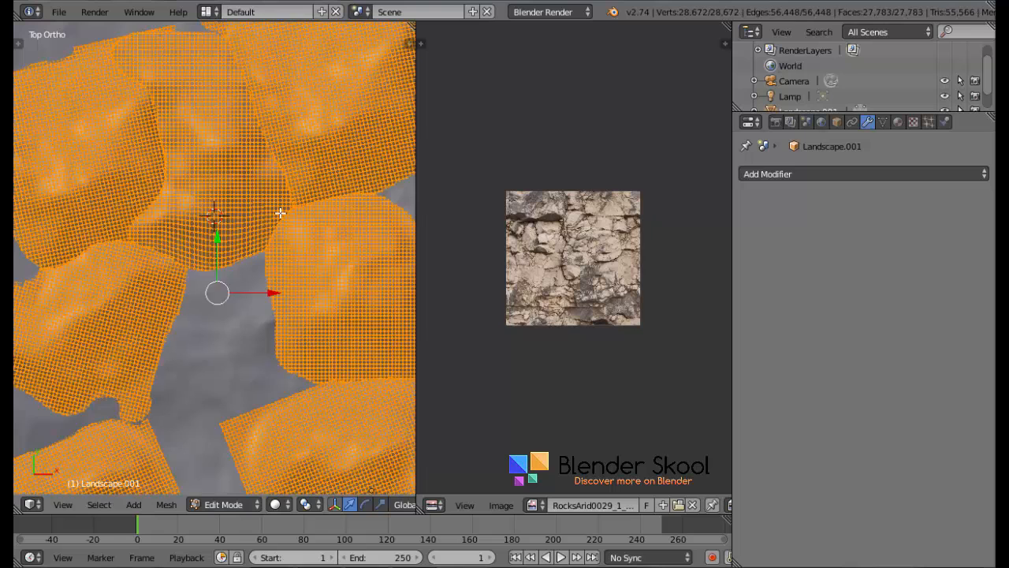
pyautogui.scroll(-1, 253, 193)
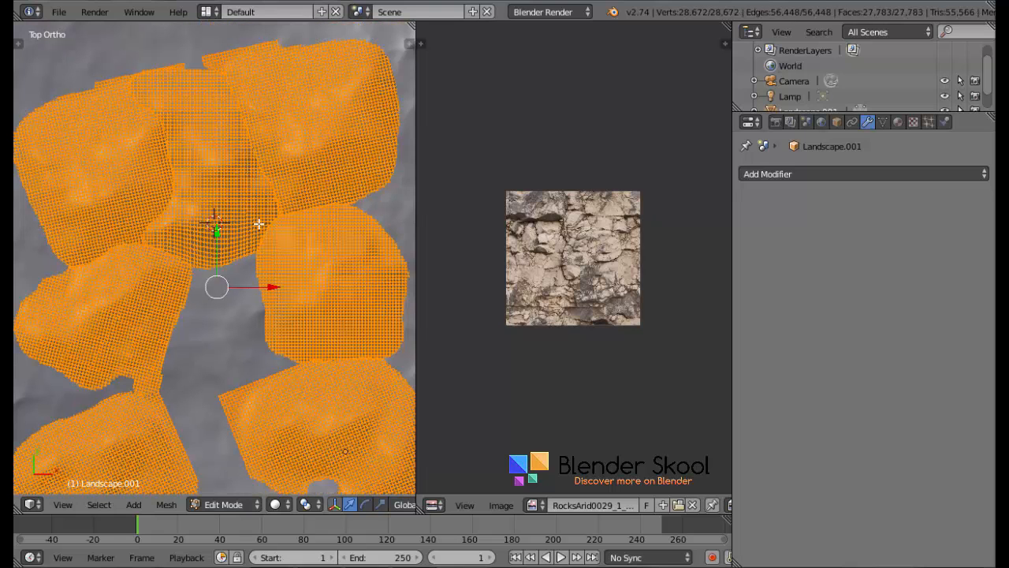
pyautogui.press('u')
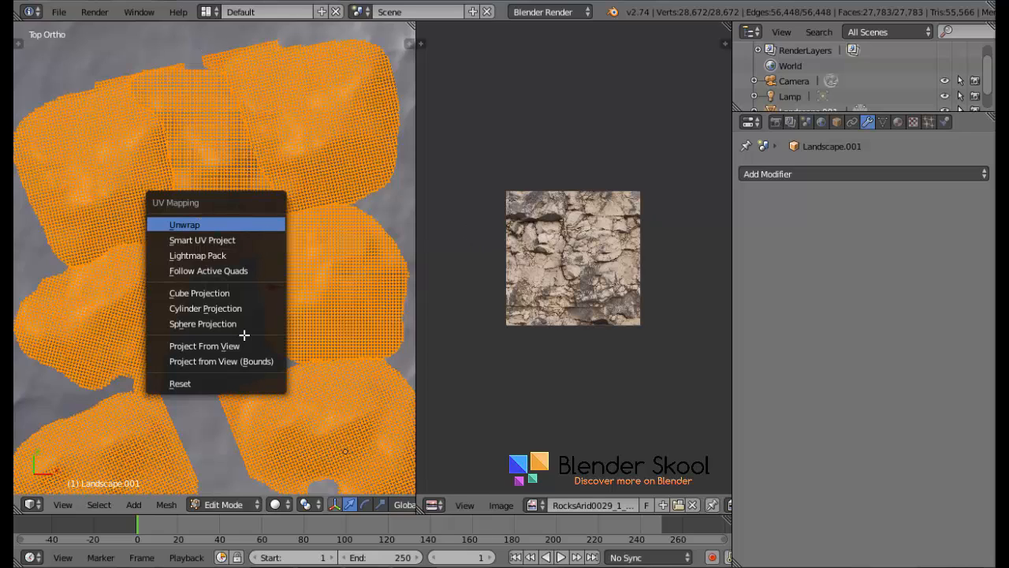
pyautogui.press('Return')
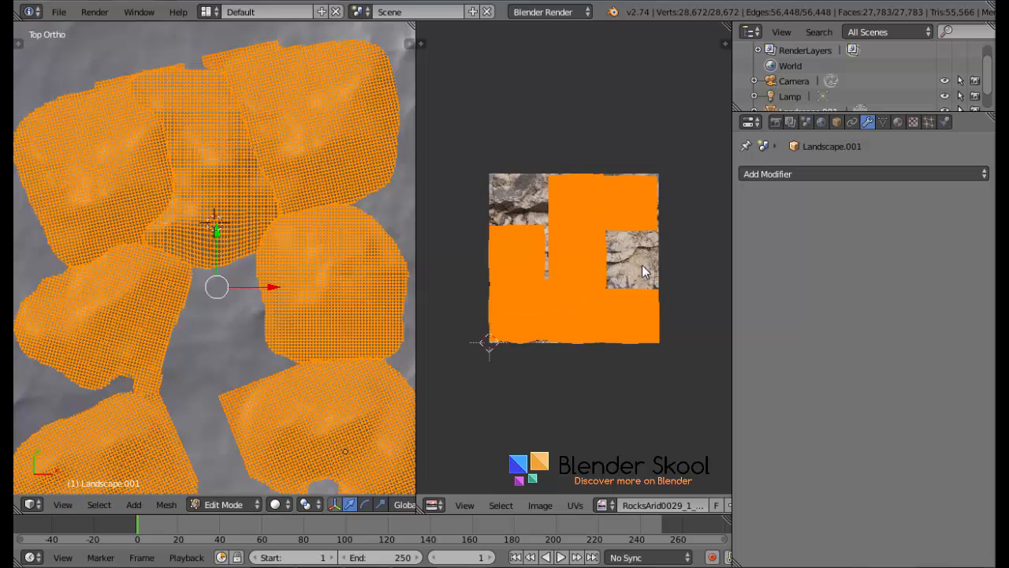
# Scale the whole landscape UV layout up more than nine times around the rock image, enlarge it about 1.3 times more, and return to Object Mode
pyautogui.scroll(3, 643, 272)
pyautogui.scroll(-5, 638, 272)
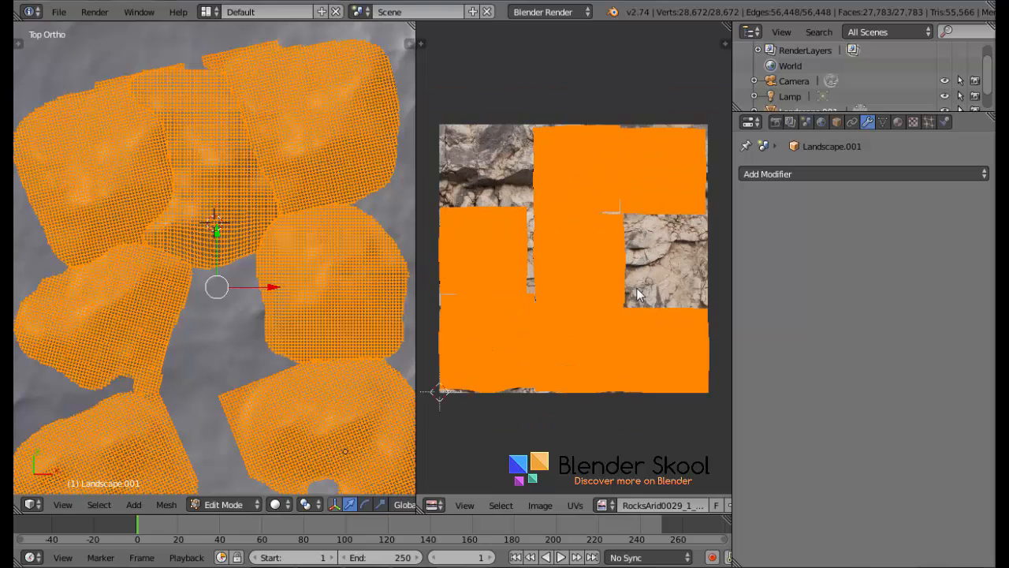
pyautogui.scroll(-3, 626, 291)
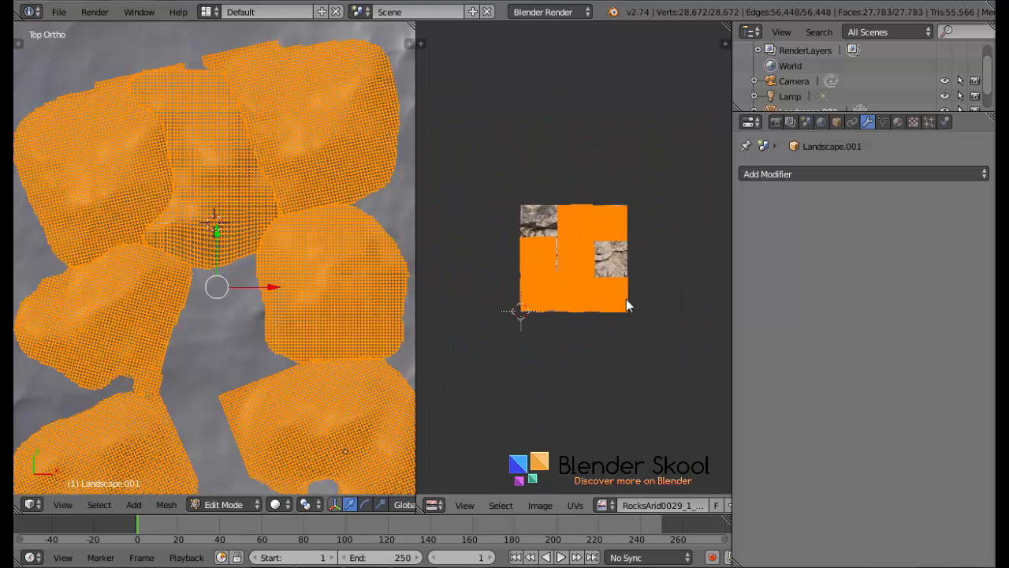
pyautogui.press('s')
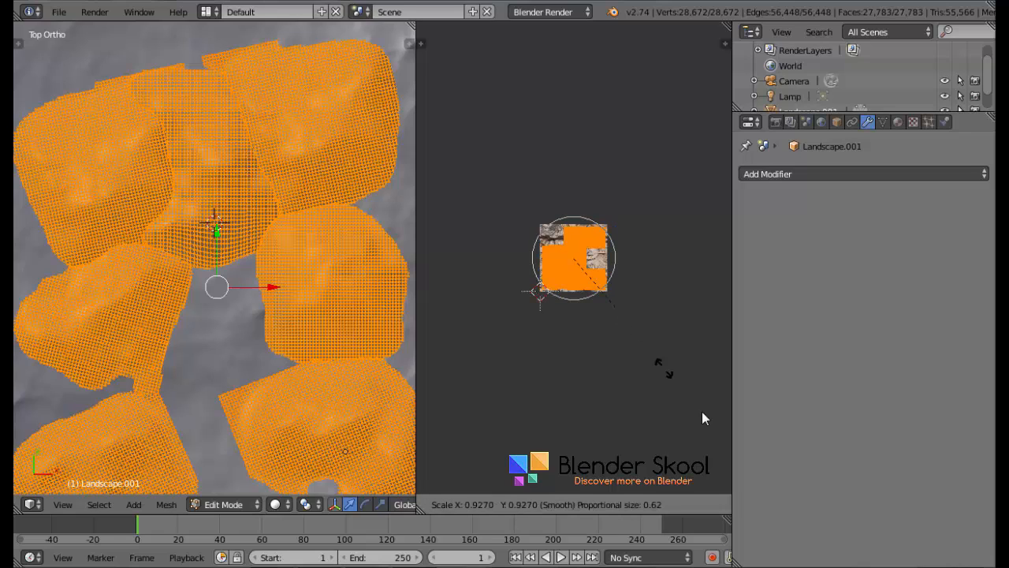
pyautogui.rightClick(630, 346)
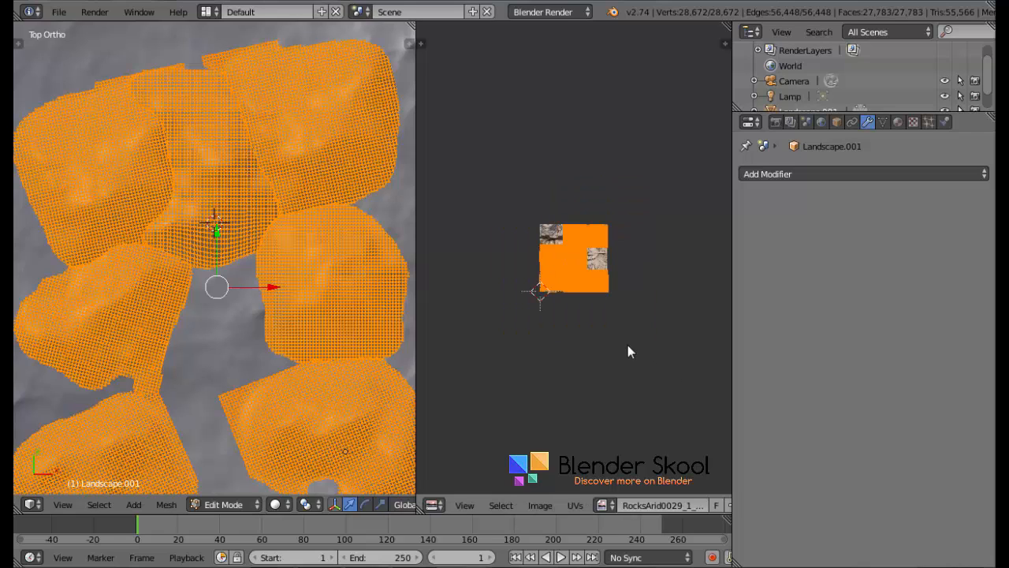
pyautogui.press('s')
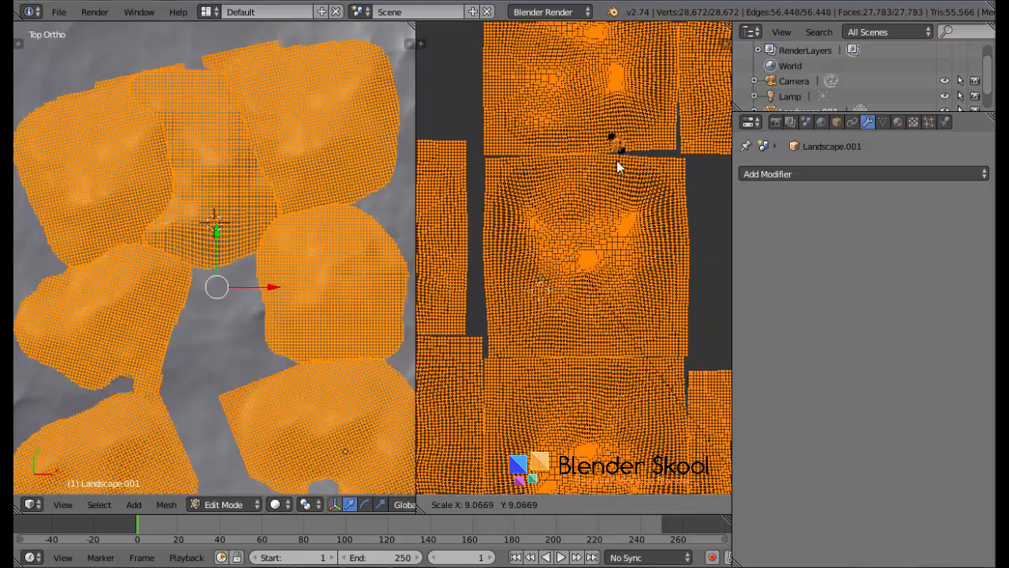
pyautogui.click(625, 219)
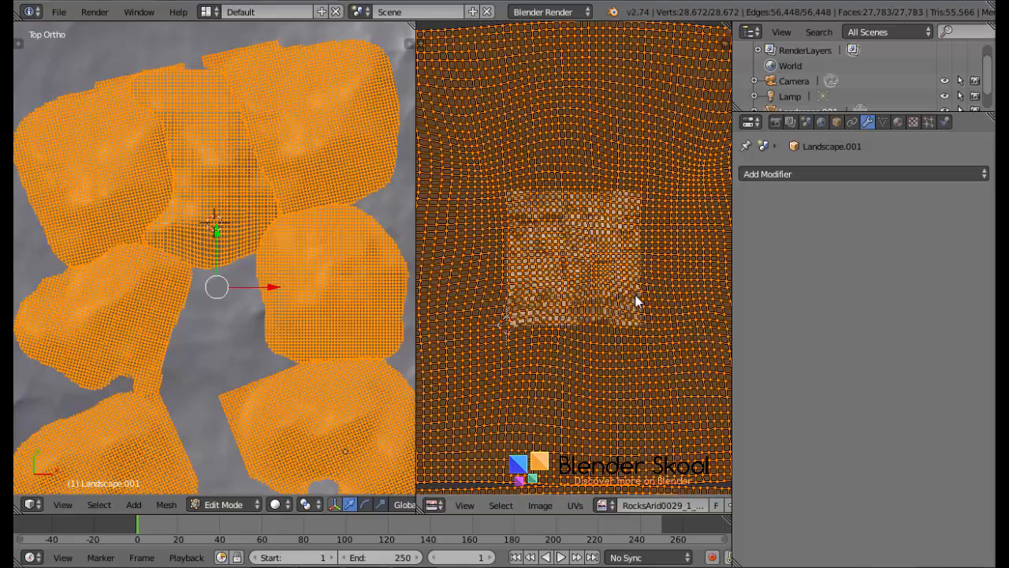
pyautogui.press('s')
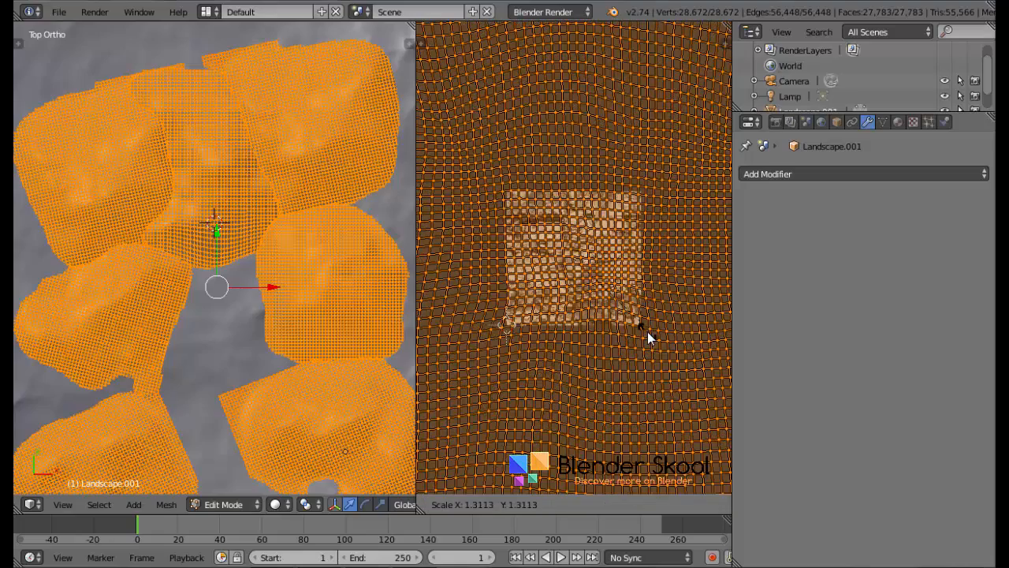
pyautogui.click(646, 332)
pyautogui.press('Tab')
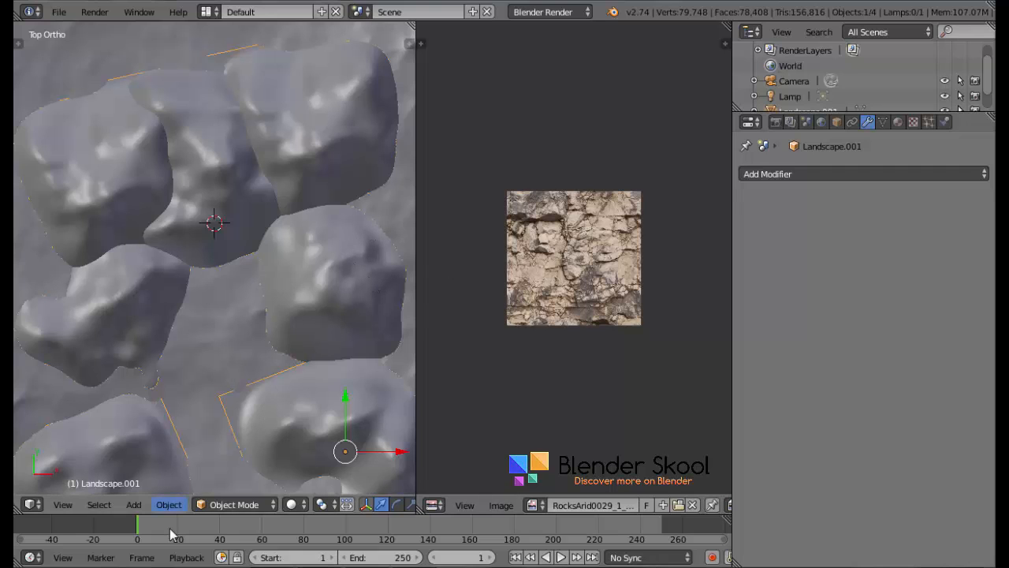
# In camera view, lower the pointed shoreline vertex of the near right-hand hill about 0.045 along global Z with smooth proportional editing
pyautogui.click(59, 504)
pyautogui.click(68, 448)
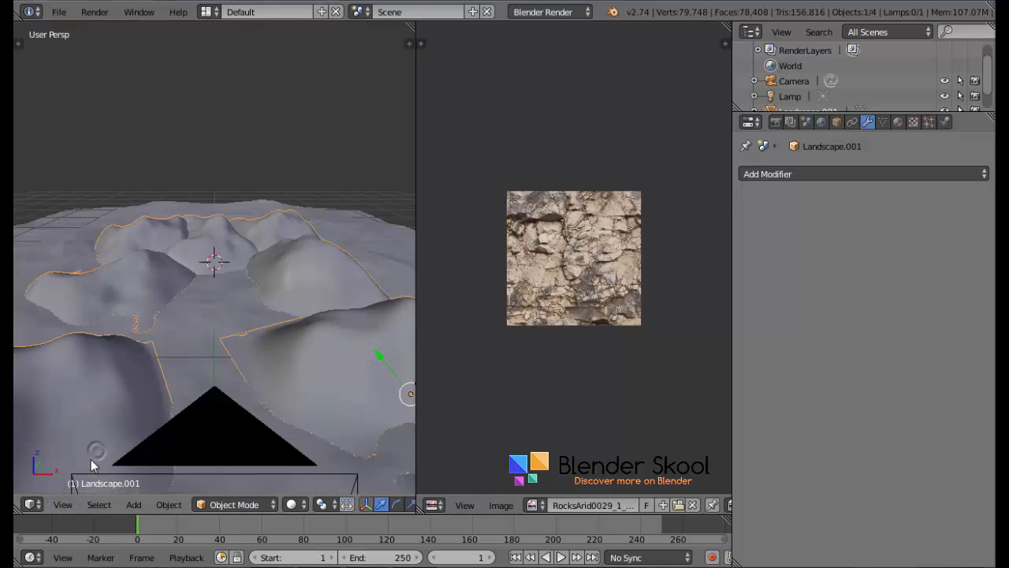
pyautogui.scroll(8, 268, 379)
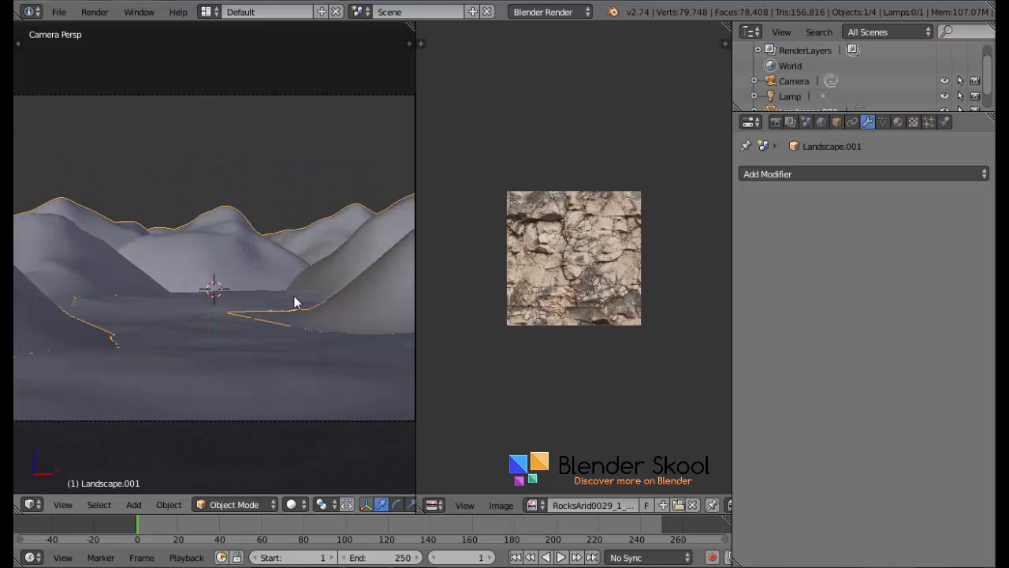
pyautogui.press('Tab')
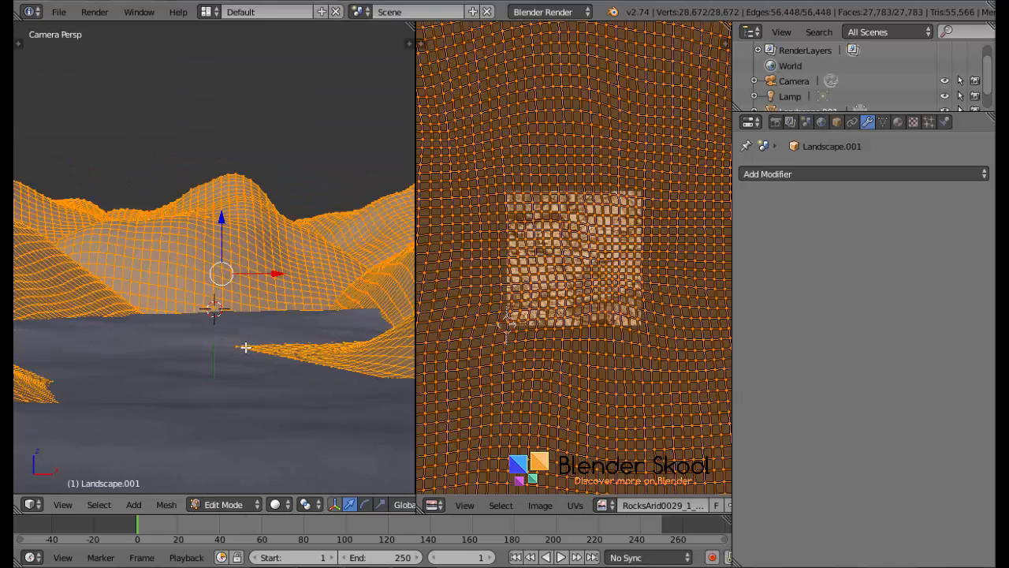
pyautogui.rightClick(241, 343)
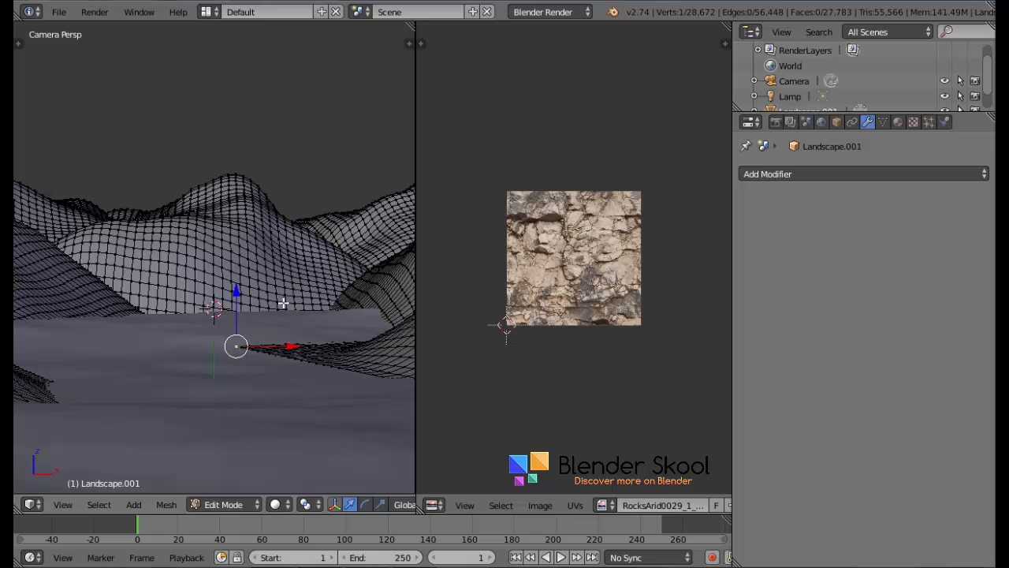
pyautogui.press('i')
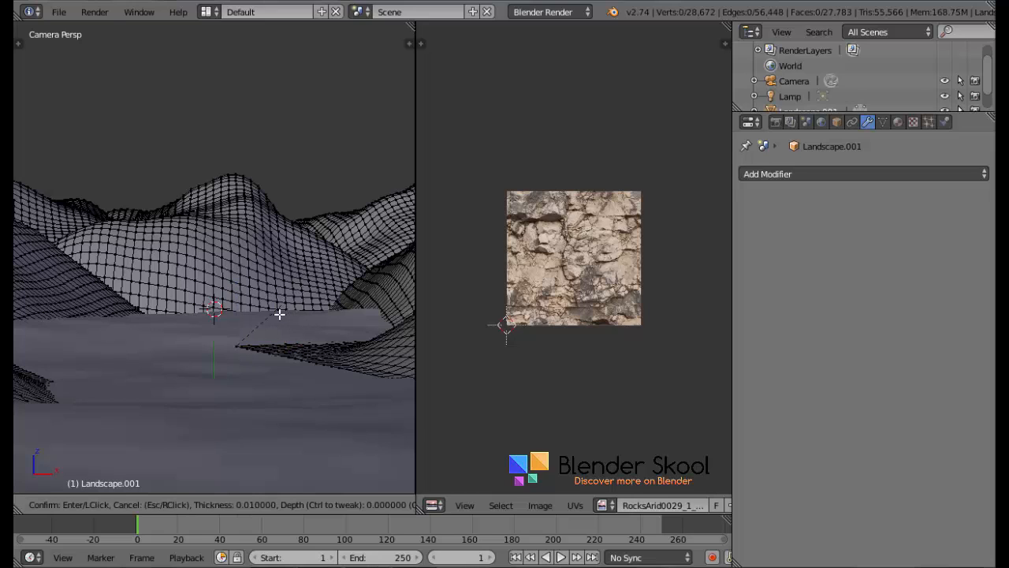
pyautogui.press('Escape')
pyautogui.press('g')
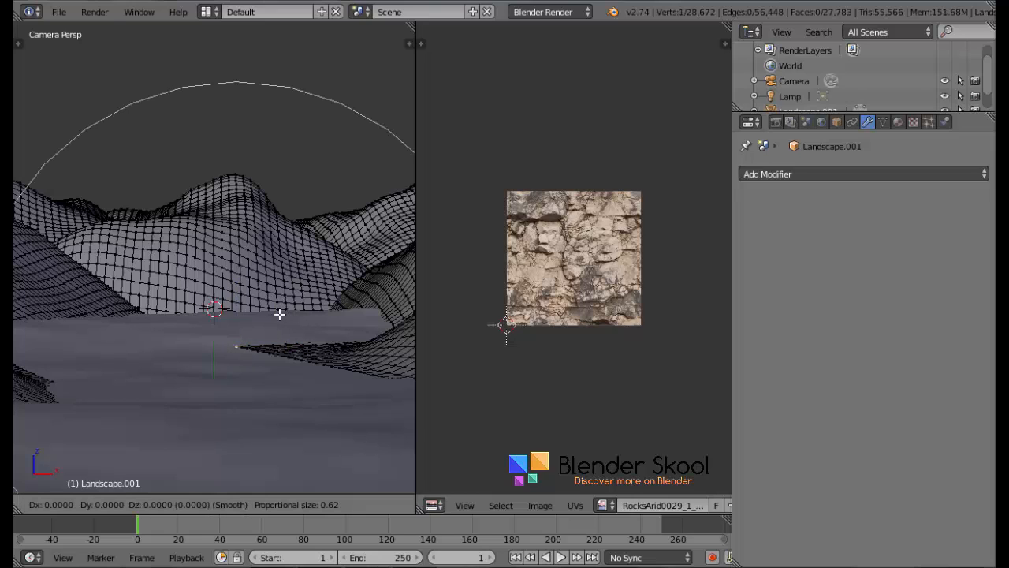
pyautogui.press('z')
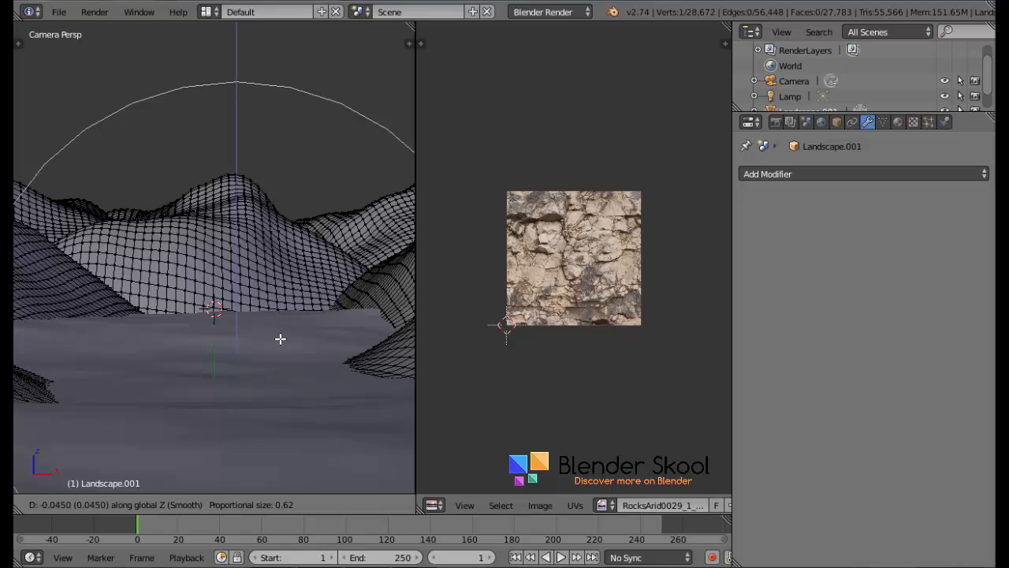
pyautogui.click(281, 339)
pyautogui.press('Tab')
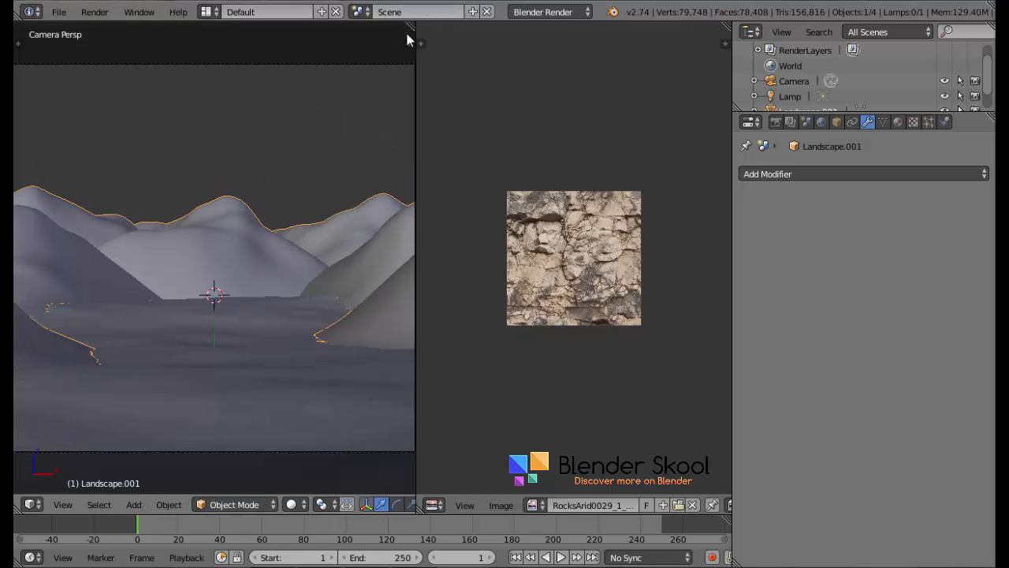
# Merge the image editor area back into the 3D viewport, switch the render engine to Cycles Render, and fit the camera frame in view
pyautogui.moveTo(412, 23); pyautogui.dragTo(497, 31)
pyautogui.click(568, 15)
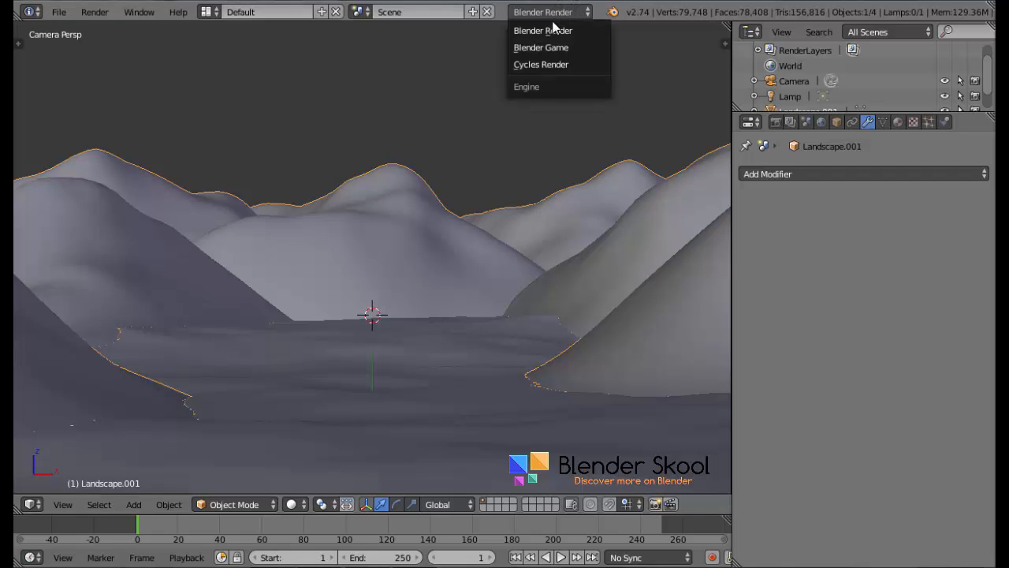
pyautogui.click(544, 64)
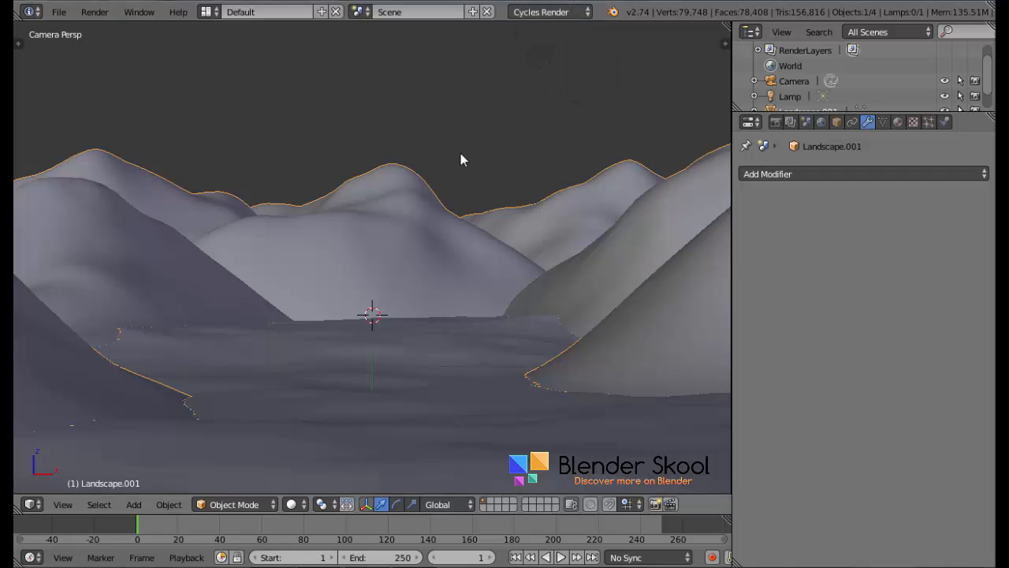
pyautogui.press('Home')
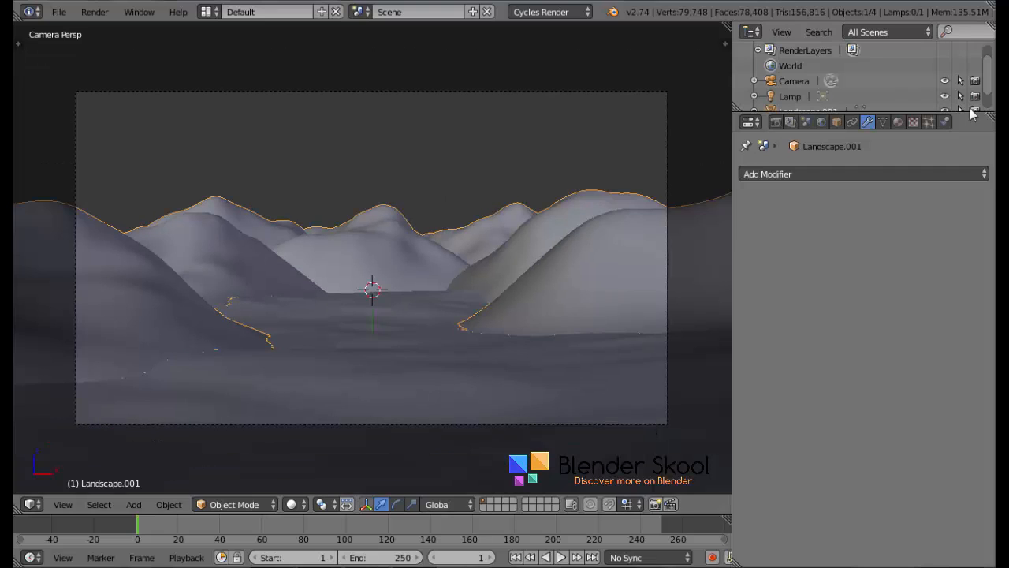
# Create a new material for the landscape and use the RocksArid0029_1_S.jpg image texture as its Diffuse BSDF color
pyautogui.click(898, 122)
pyautogui.click(822, 225)
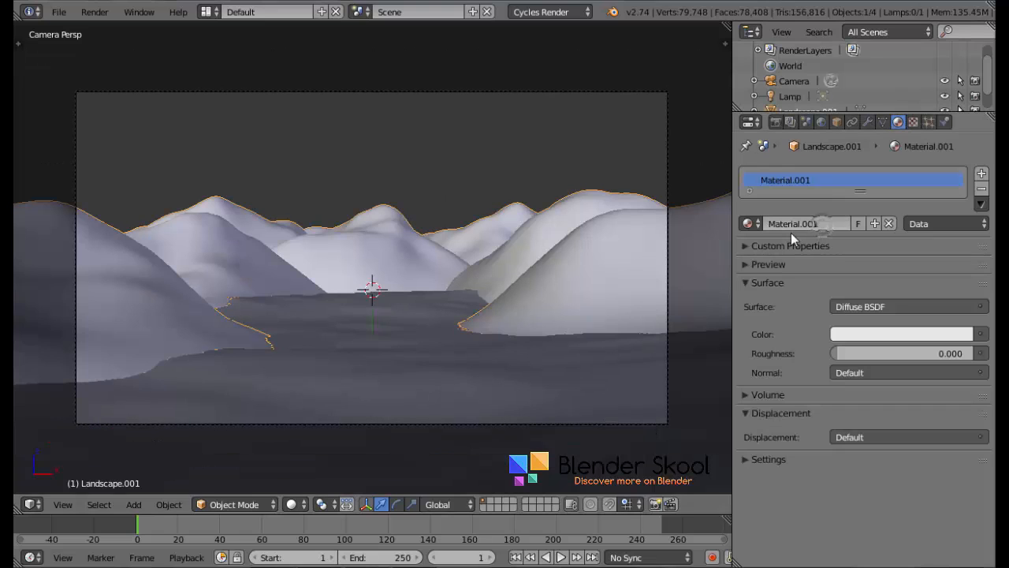
pyautogui.click(980, 333)
pyautogui.click(691, 263)
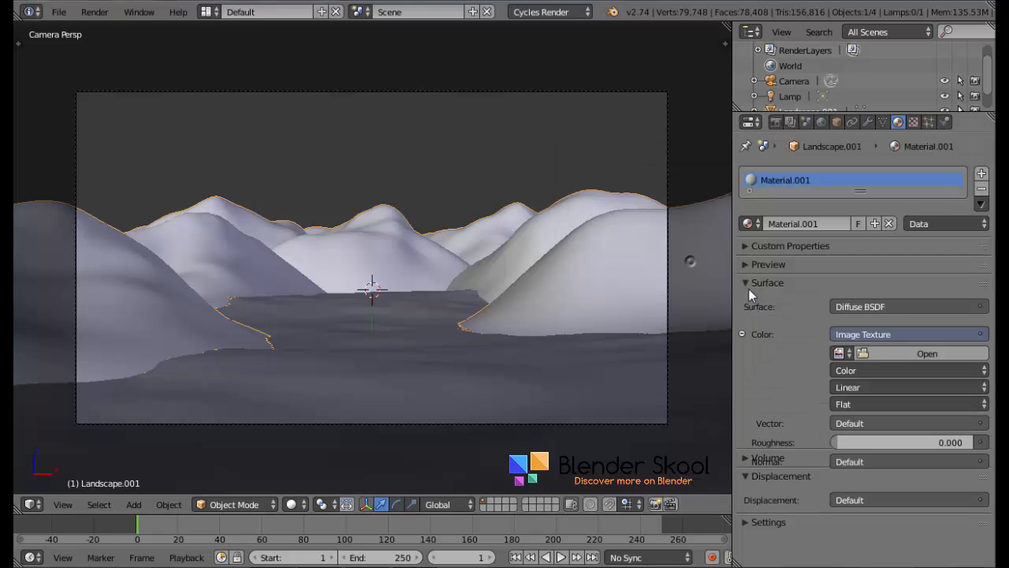
pyautogui.click(838, 353)
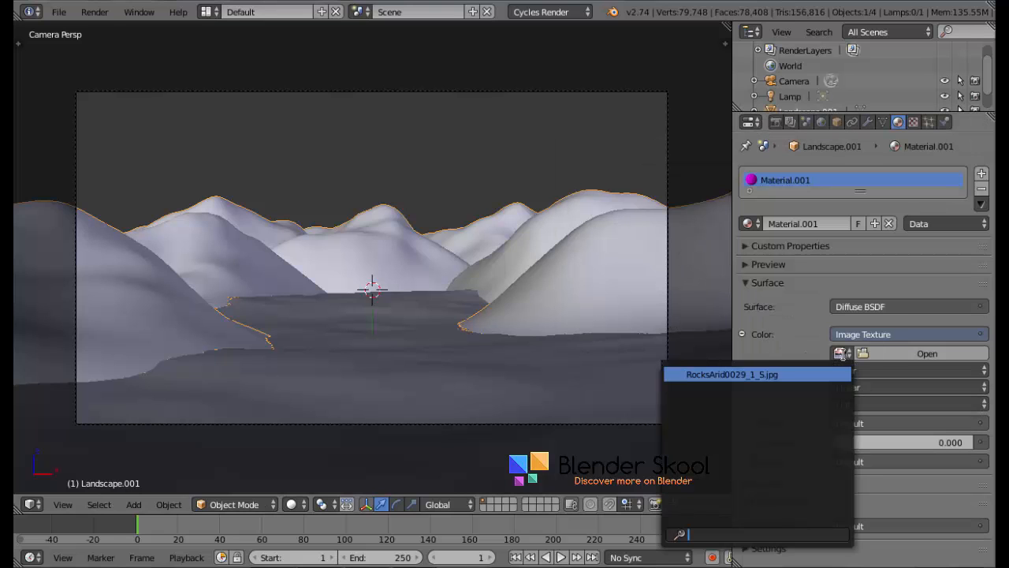
pyautogui.click(786, 372)
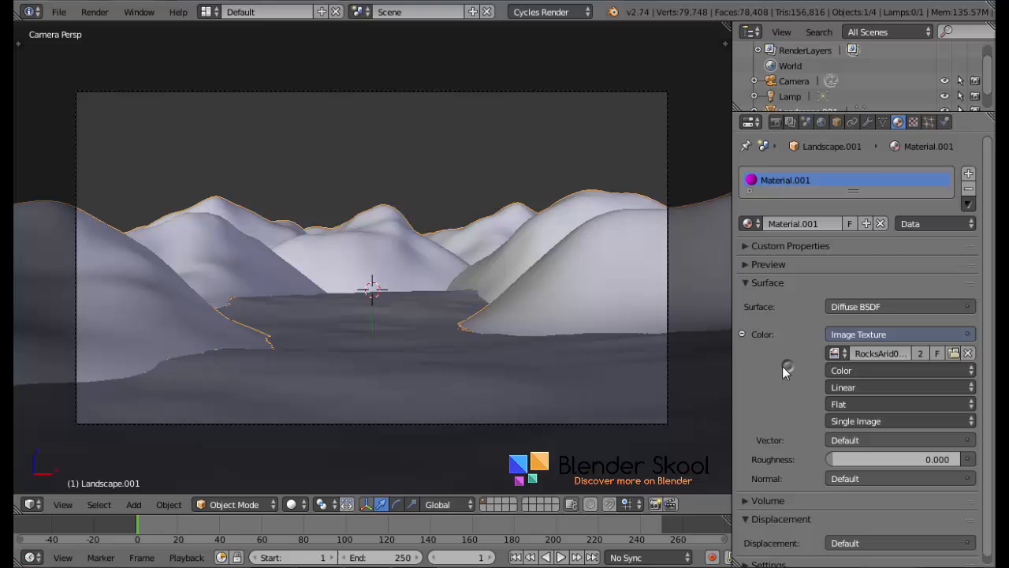
# Preview the rock-textured hills in Rendered viewport shading, then return to Solid shading
pyautogui.click(303, 507)
pyautogui.click(321, 400)
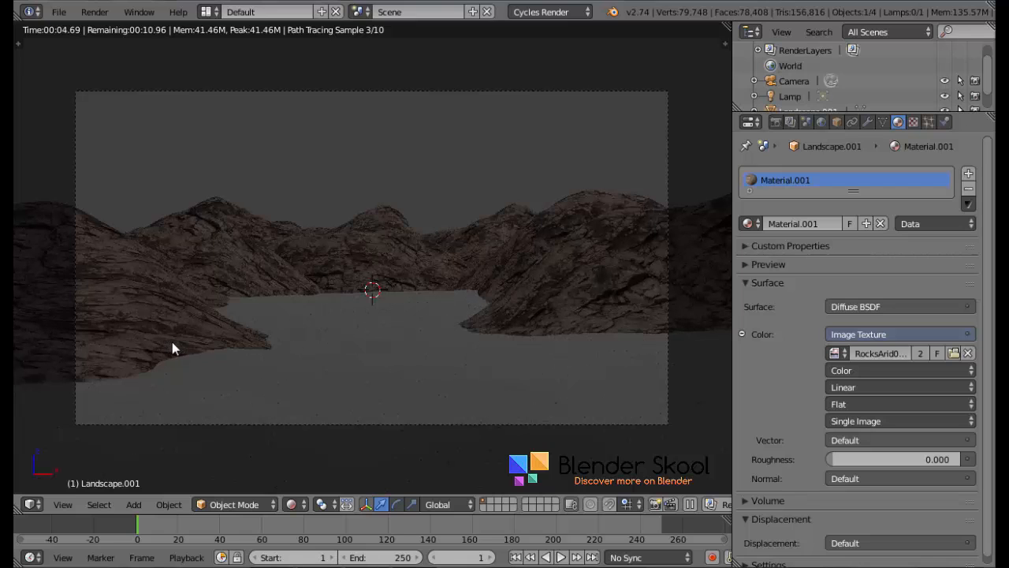
pyautogui.hotkey('shift', 'z')
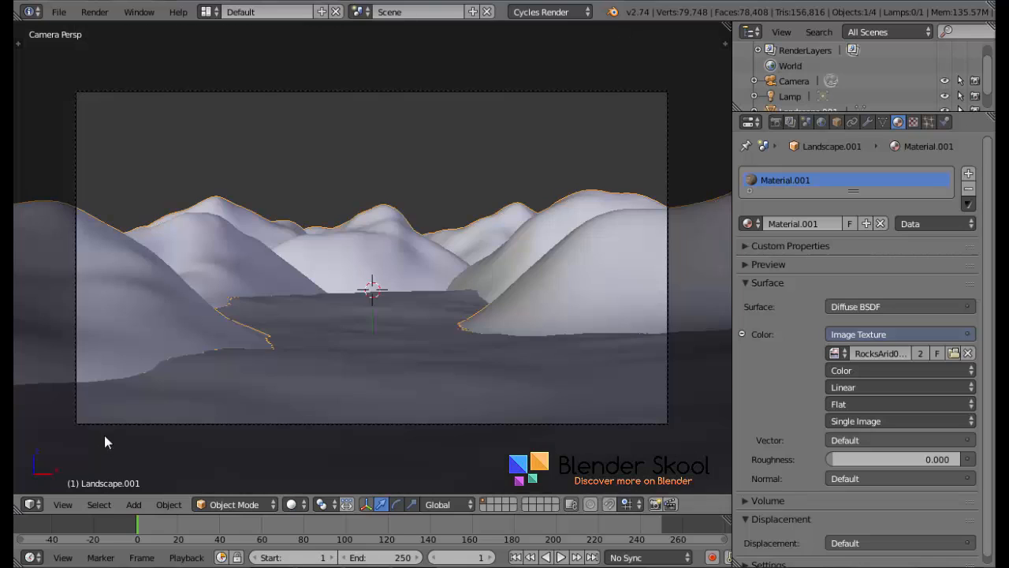
# In the Node Editor, connect the rock Image Texture's Color output to the Material Output's Displacement input and check the material preview
pyautogui.click(31, 504)
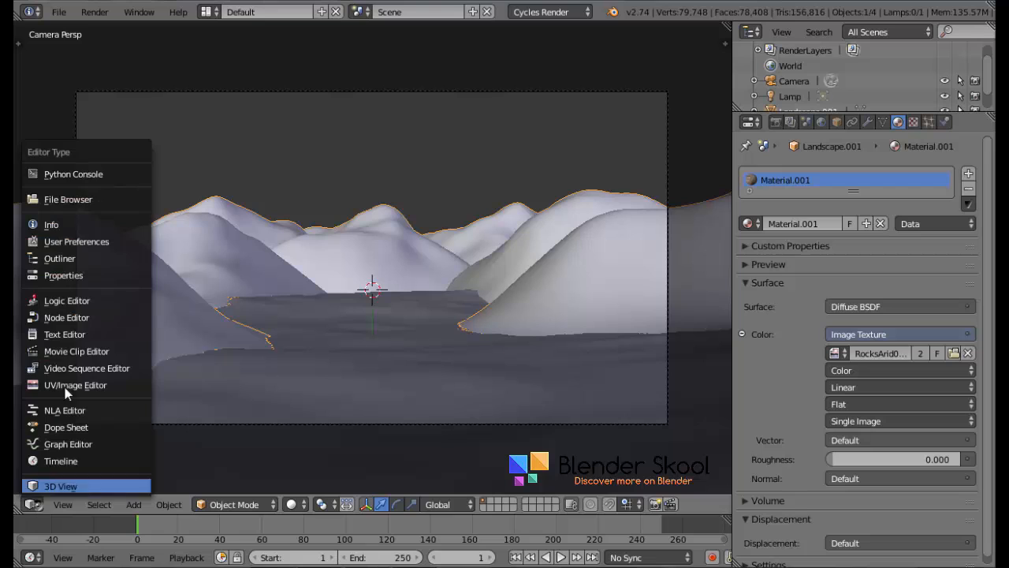
pyautogui.click(81, 317)
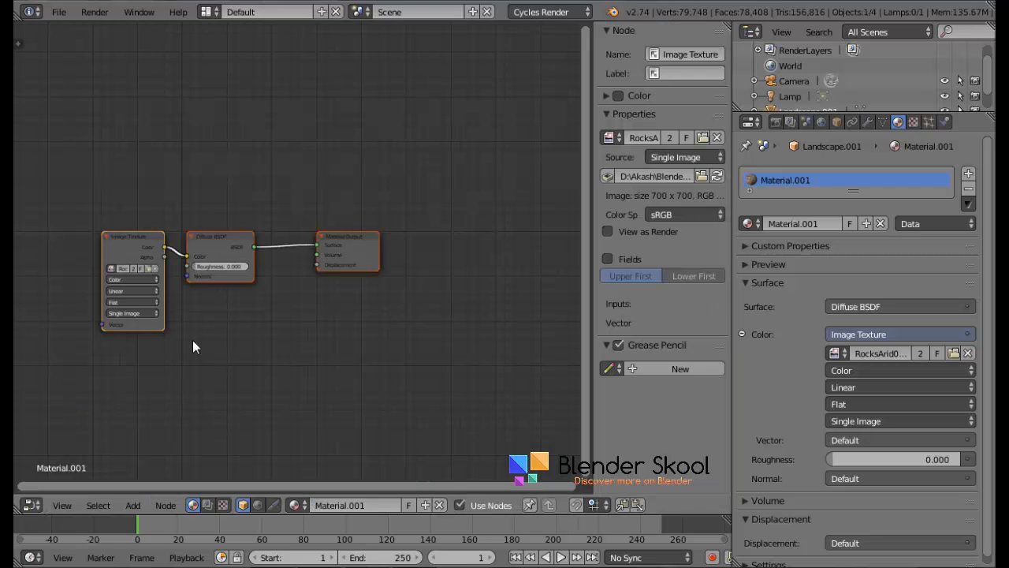
pyautogui.press('n')
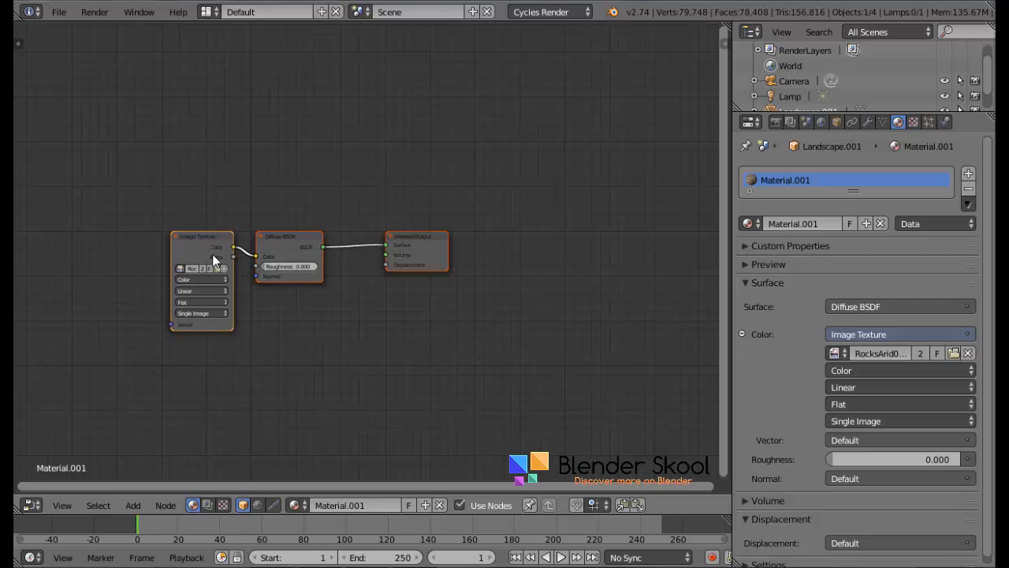
pyautogui.moveTo(237, 252); pyautogui.dragTo(405, 253)
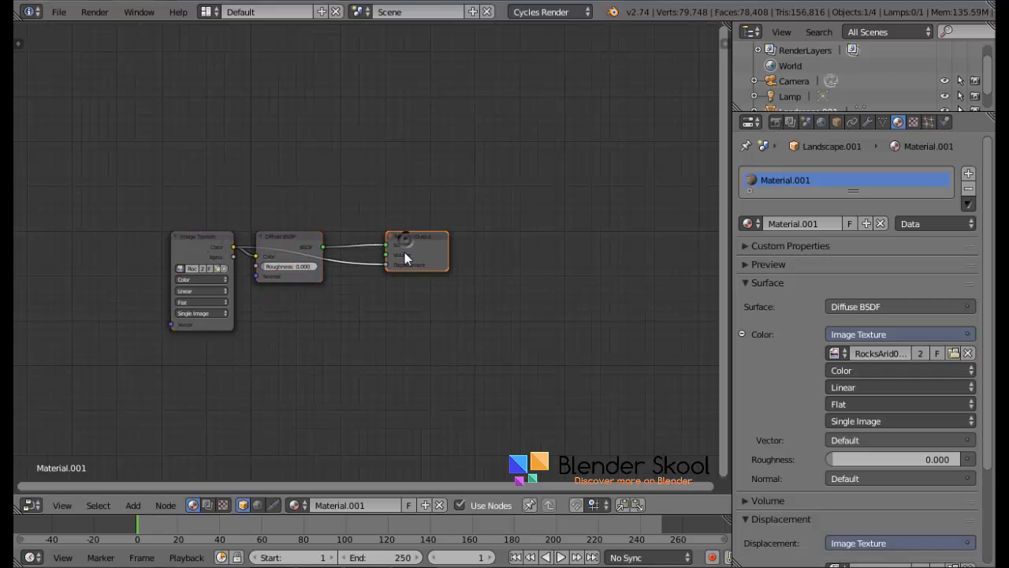
pyautogui.click(777, 266)
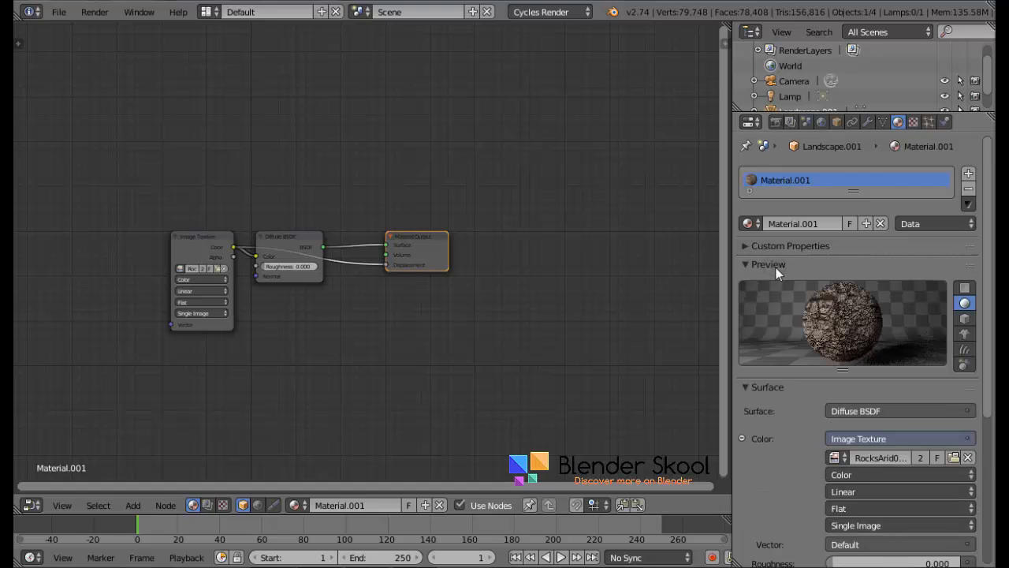
pyautogui.click(775, 267)
# Return to the 3D View and inspect the displaced rock material in Rendered shading before restoring Solid shading
pyautogui.click(39, 502)
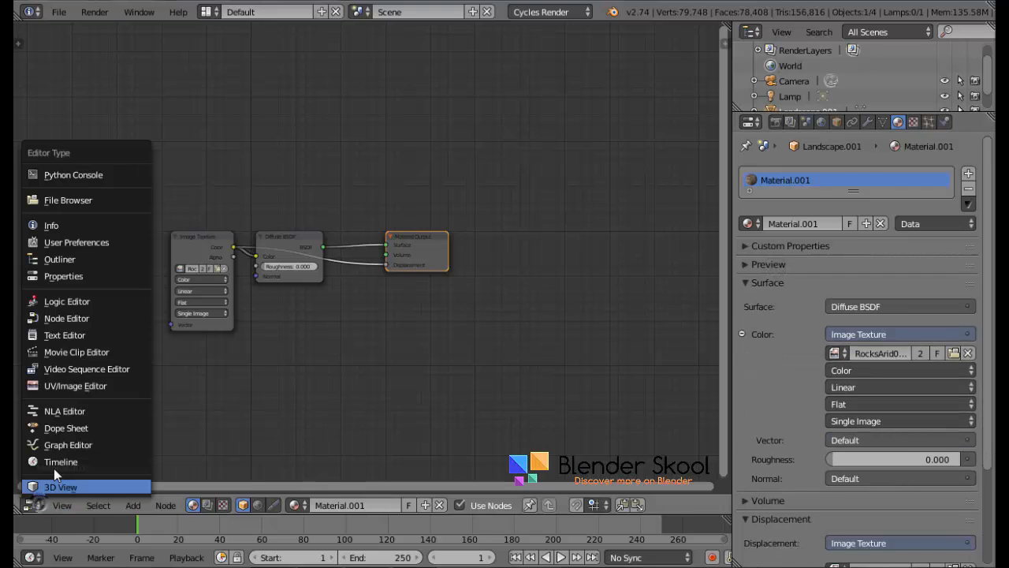
pyautogui.click(54, 477)
pyautogui.click(293, 506)
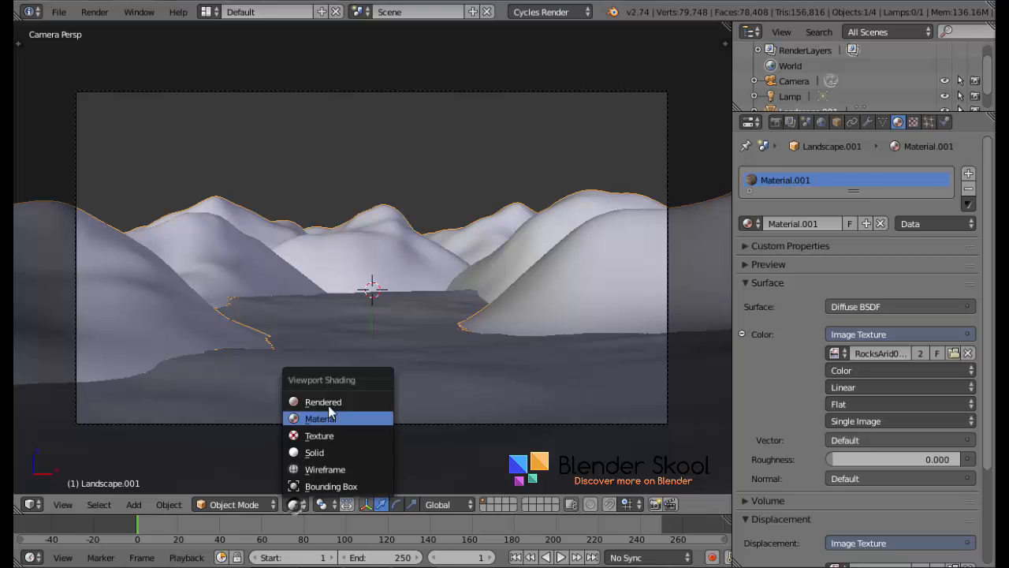
pyautogui.click(326, 402)
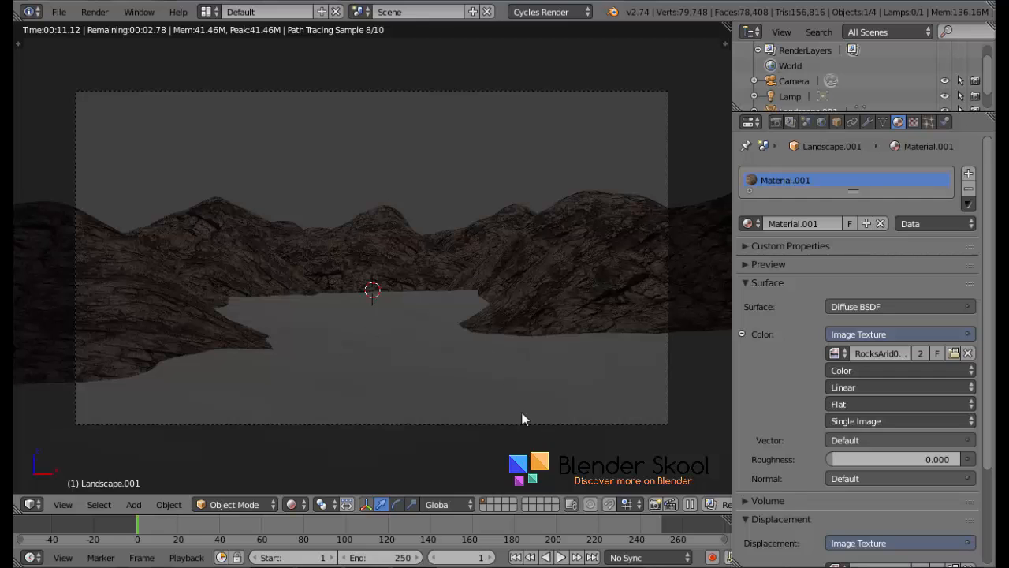
pyautogui.hotkey('shift', 'z')
# Create a new material for the water plane, set its surface to Glossy BSDF and show the material preview
pyautogui.rightClick(420, 386)
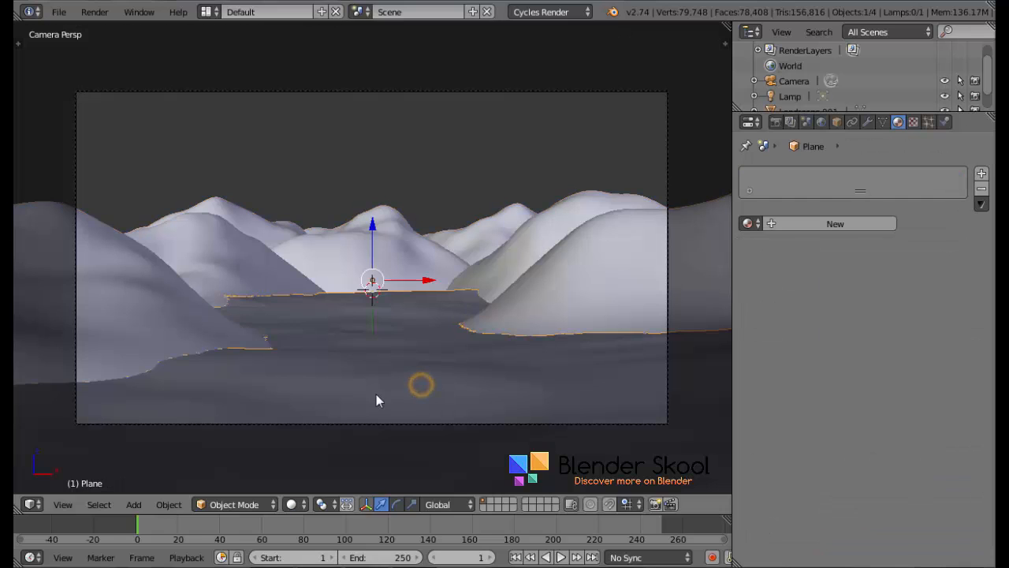
pyautogui.scroll(-3, 418, 368)
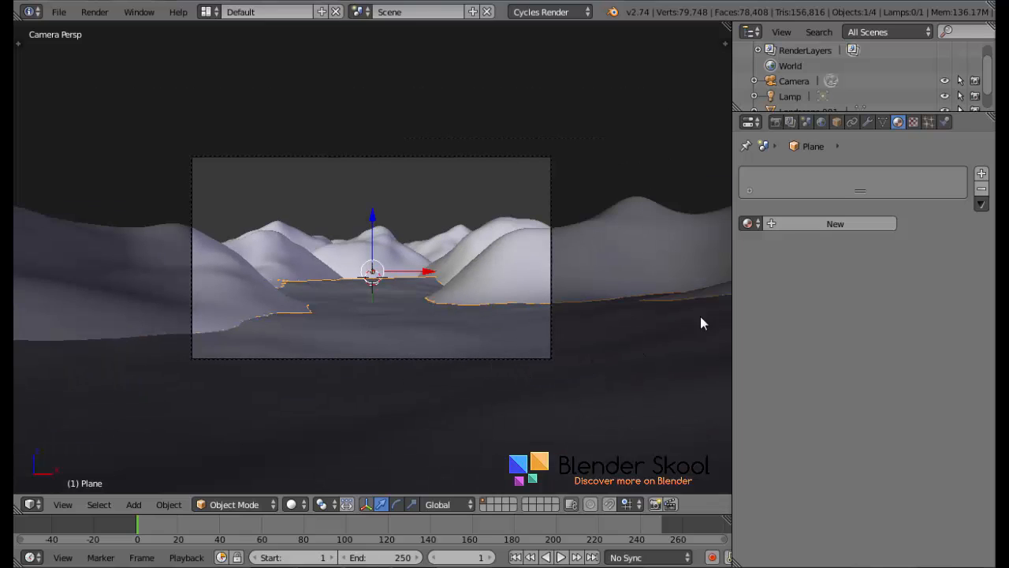
pyautogui.click(831, 226)
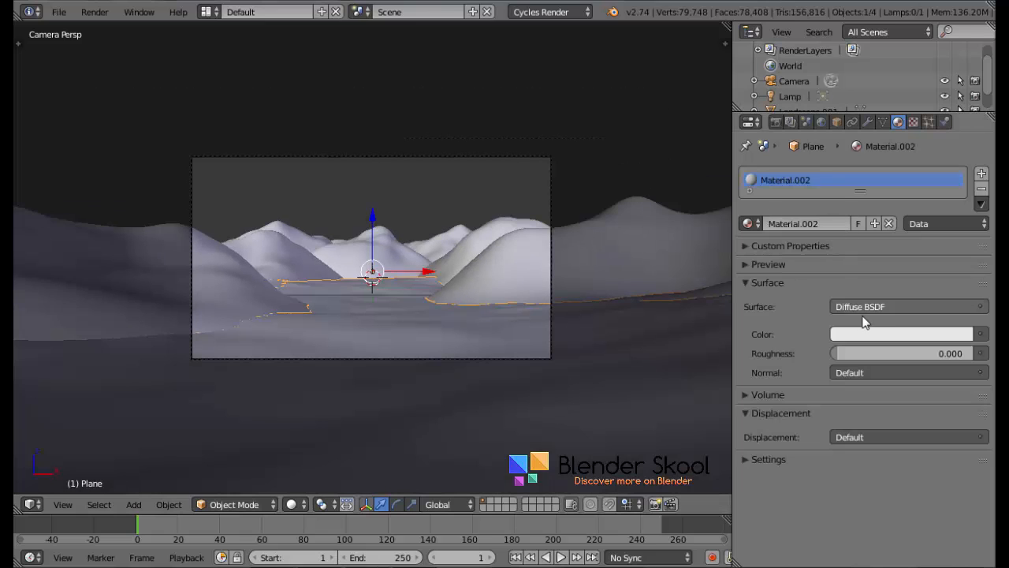
pyautogui.click(875, 308)
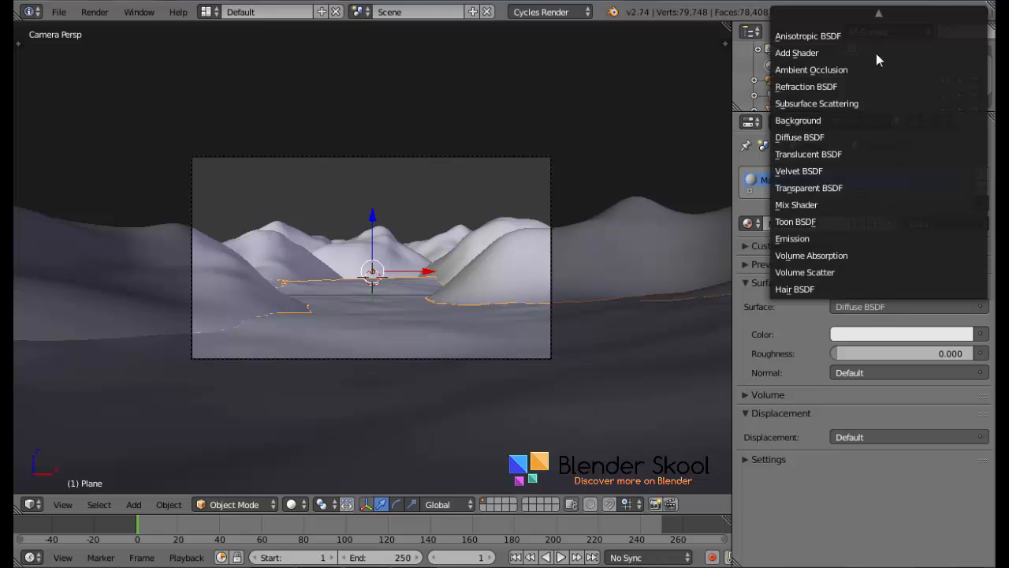
pyautogui.scroll(3, 876, 53)
pyautogui.click(820, 70)
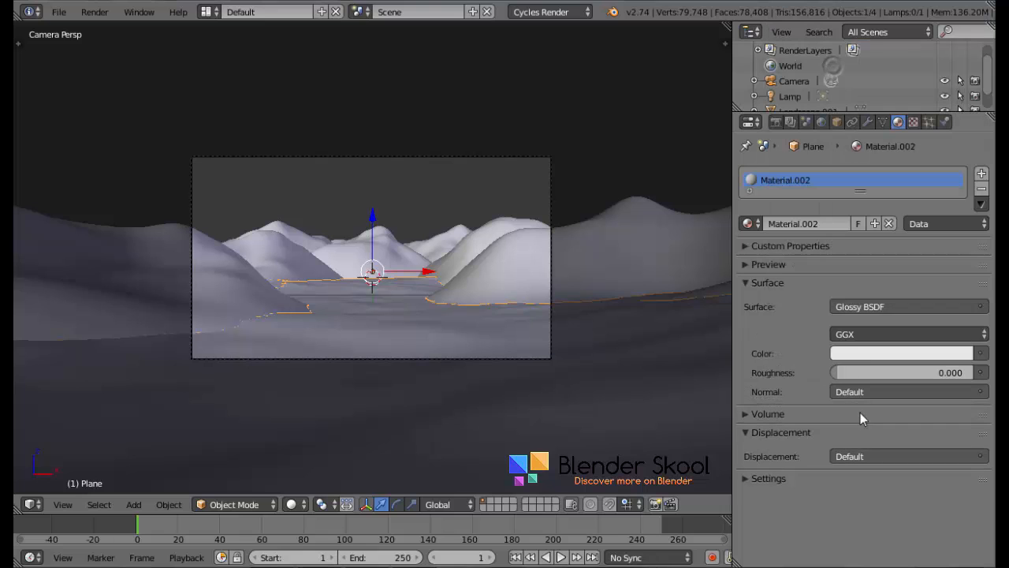
pyautogui.click(776, 264)
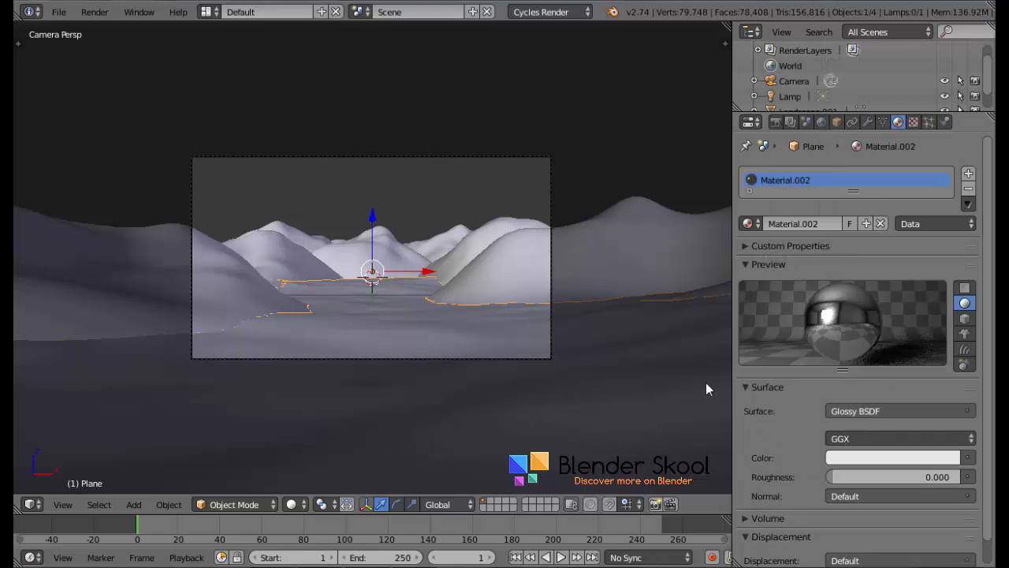
# Return from the reference lake image to Blender and use a Sky Texture as the World background color
pyautogui.scroll(3, 663, 375)
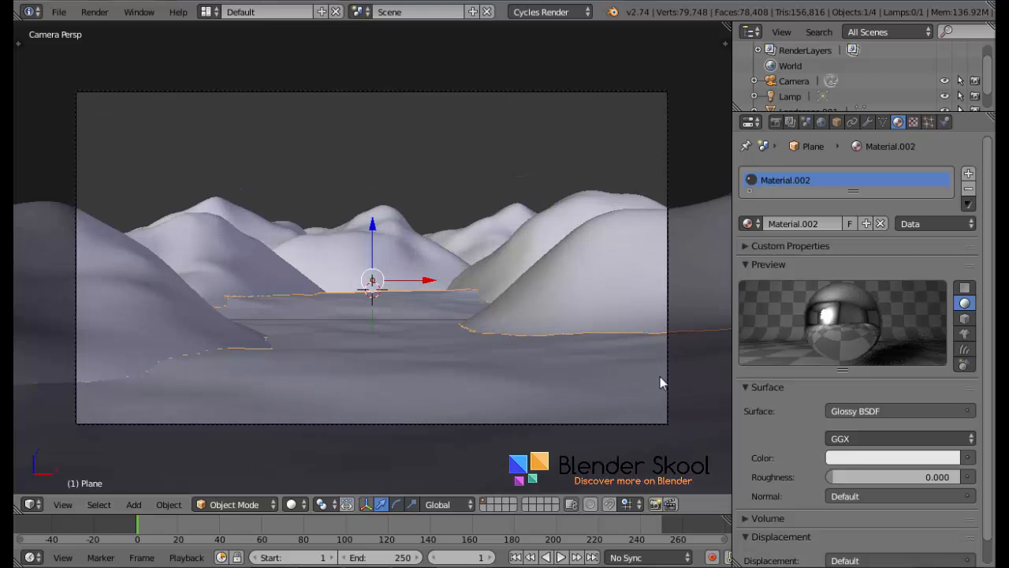
pyautogui.scroll(1, 467, 405)
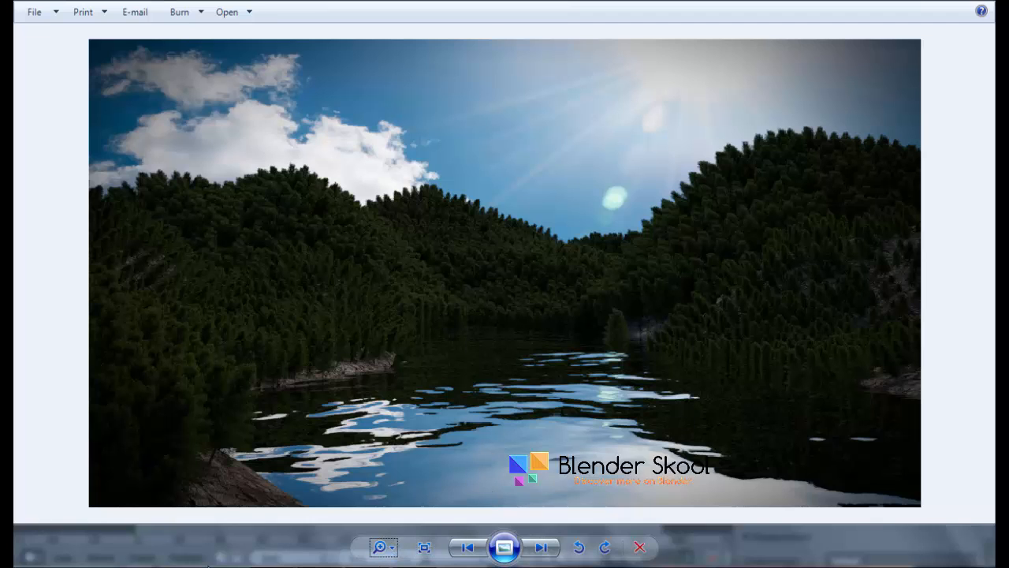
pyautogui.click(208, 564)
pyautogui.scroll(-2, 497, 394)
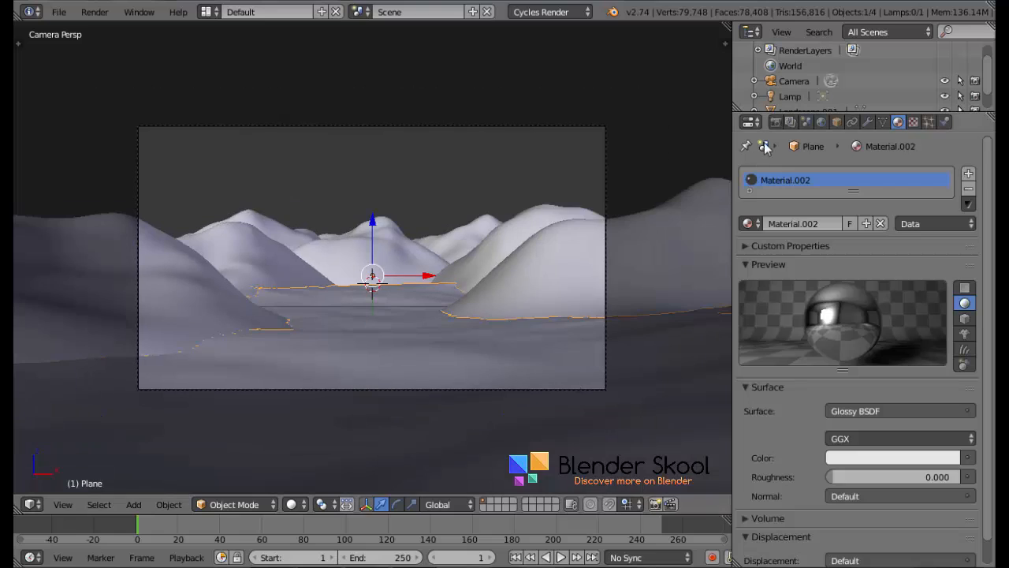
pyautogui.click(775, 122)
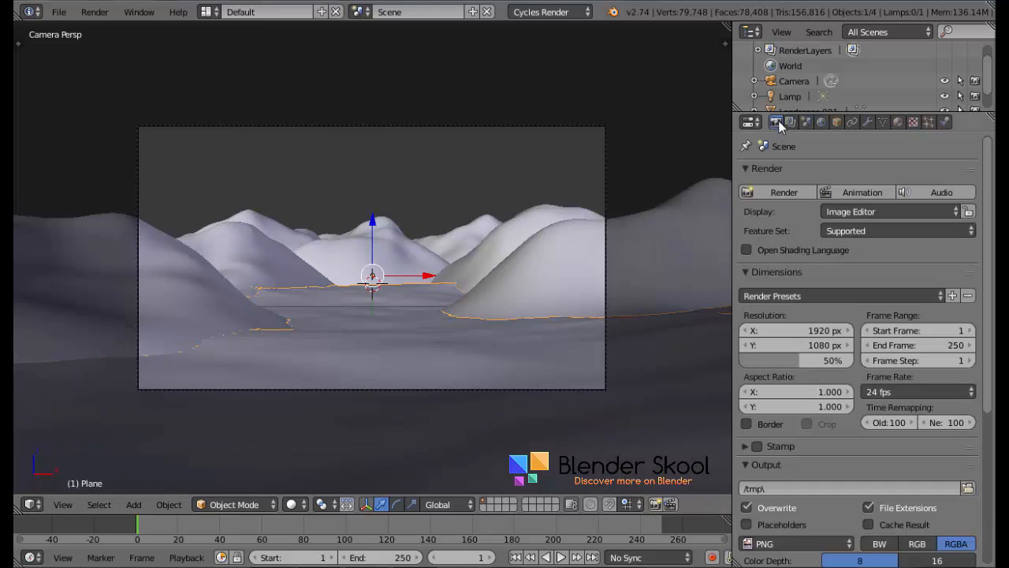
pyautogui.click(820, 121)
pyautogui.click(869, 249)
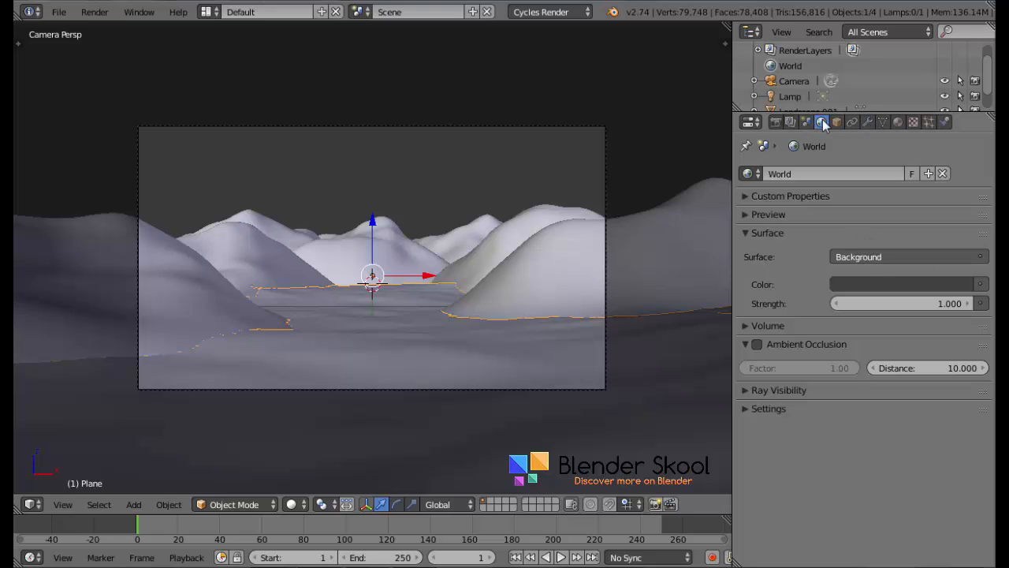
pyautogui.click(980, 284)
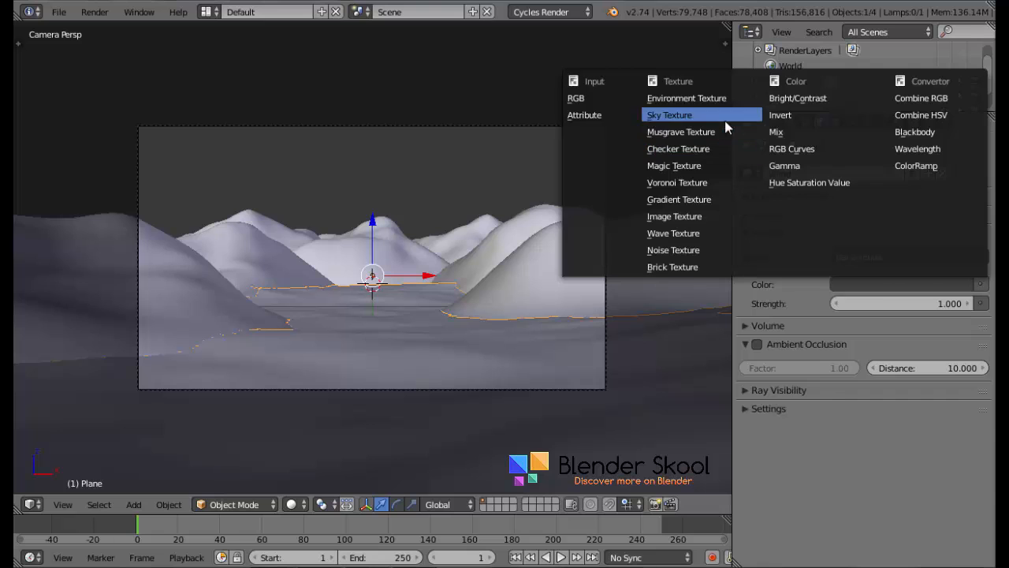
pyautogui.click(671, 115)
# Preview the sky and its reflections on the glossy water in Rendered viewport shading, then restore Solid shading
pyautogui.click(300, 504)
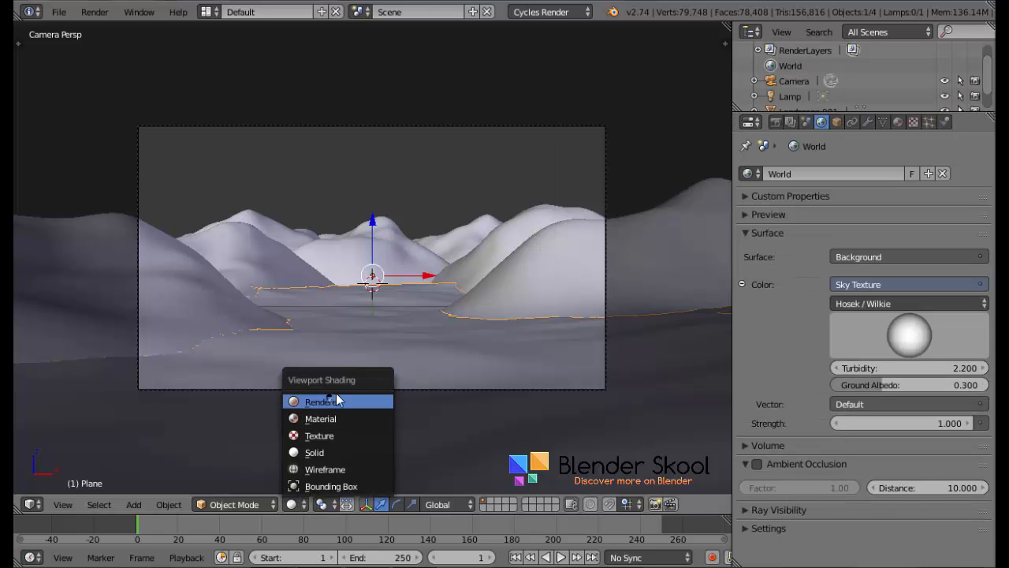
pyautogui.click(331, 402)
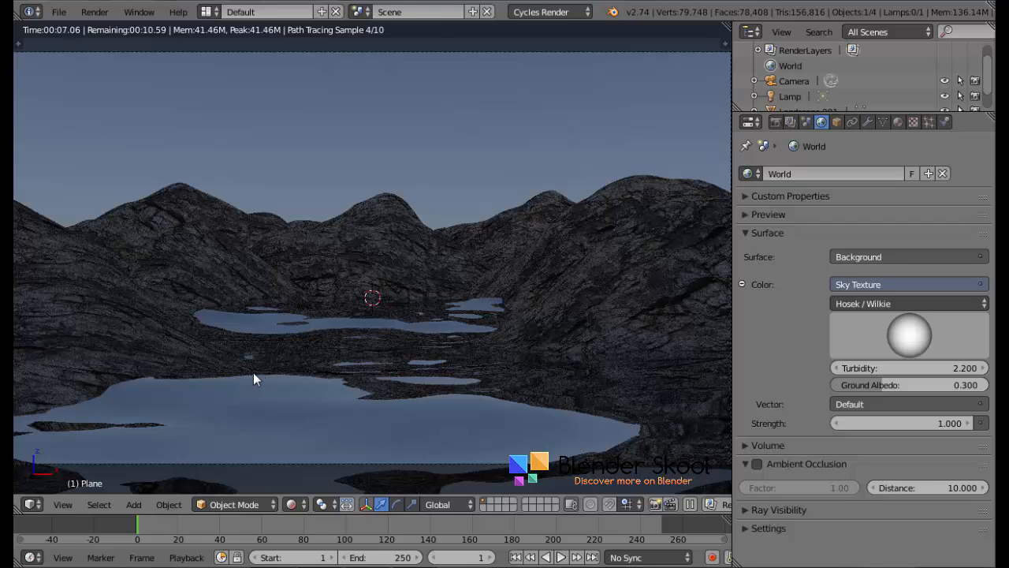
pyautogui.hotkey('shift', 'z')
pyautogui.press('z')
pyautogui.press('z')
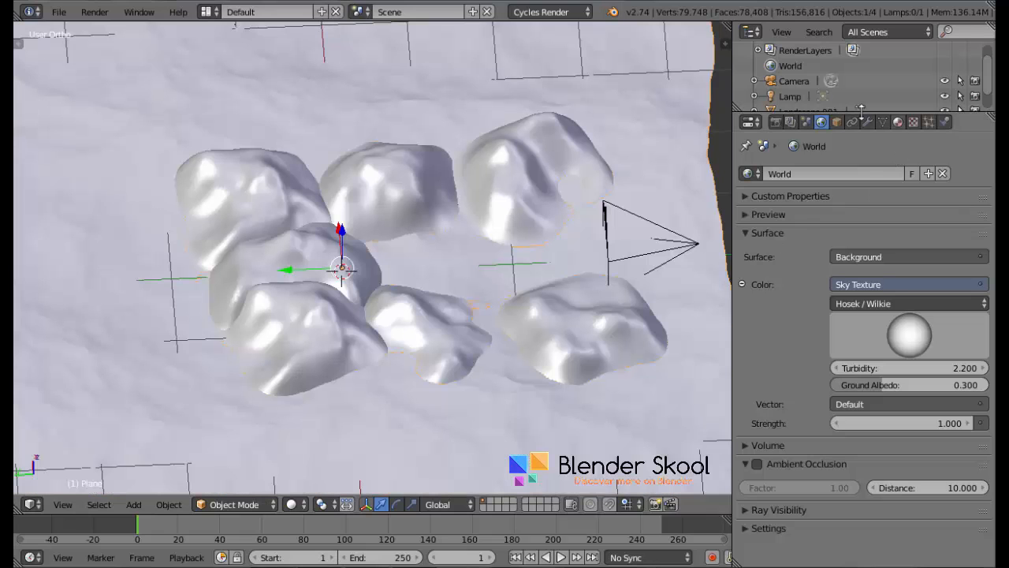
# Set the Resolution of the water plane's Ocean modifier to 25
pyautogui.click(867, 121)
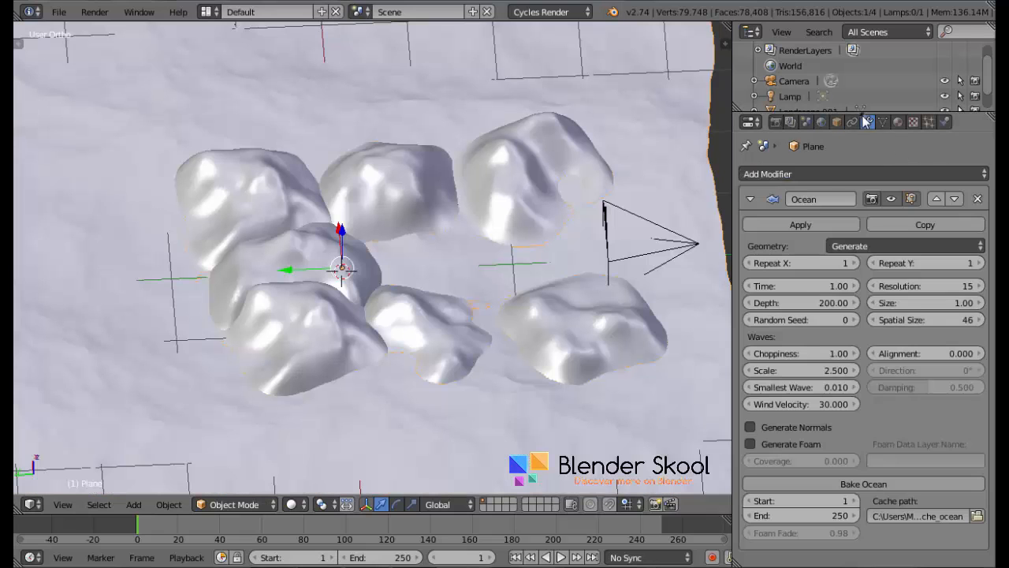
pyautogui.click(912, 286)
pyautogui.write('2')
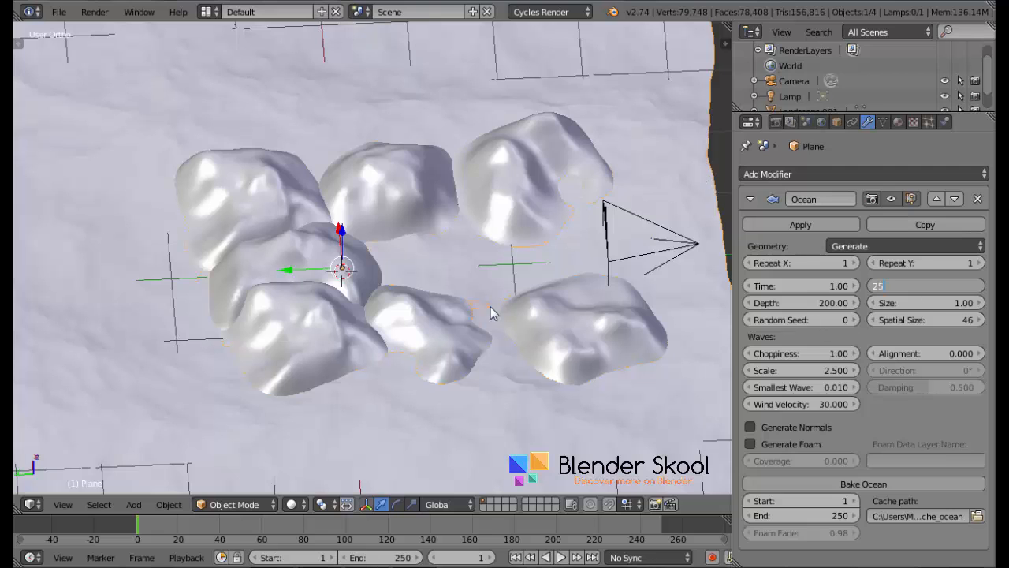
pyautogui.write('5')
pyautogui.press('Return')
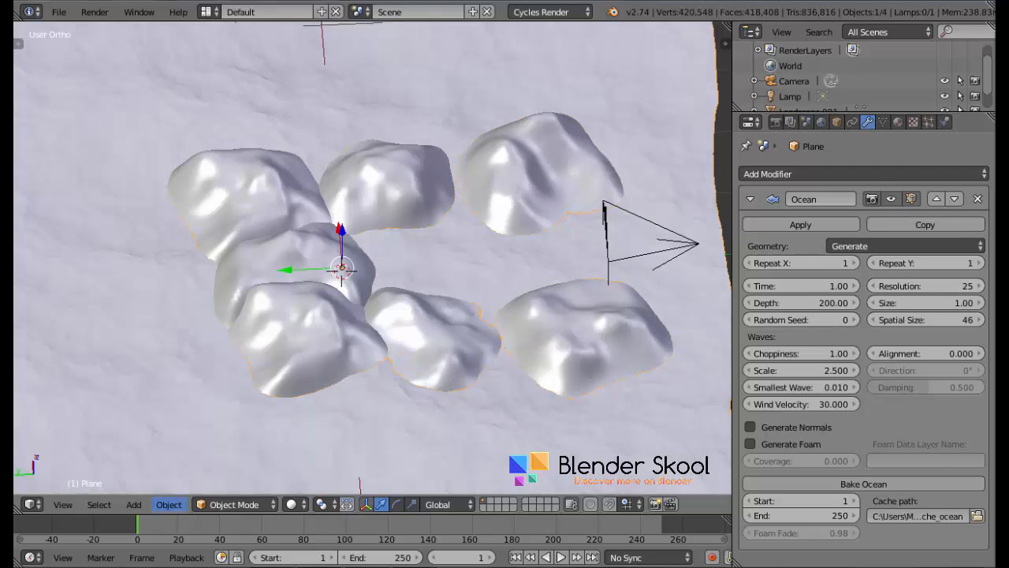
# Return to the camera view and preview the finer water surface in Rendered viewport shading
pyautogui.click(63, 504)
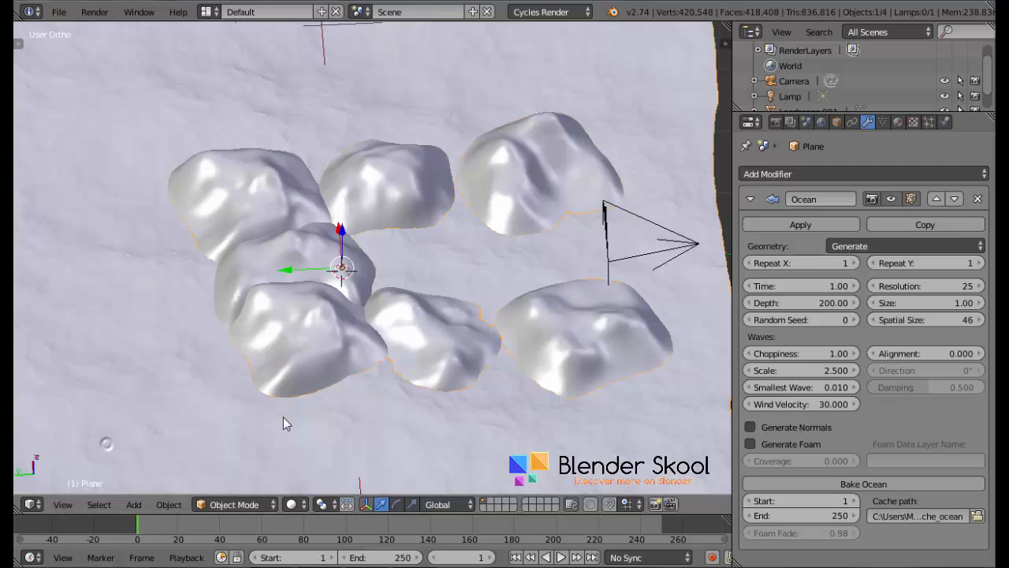
pyautogui.press('KP_5')
pyautogui.press('KP_0')
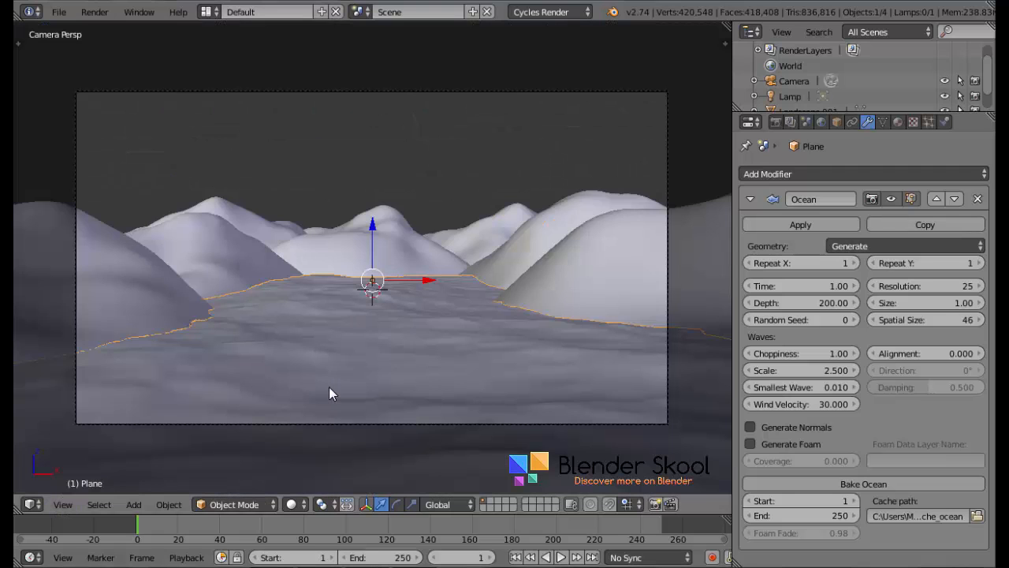
pyautogui.click(297, 504)
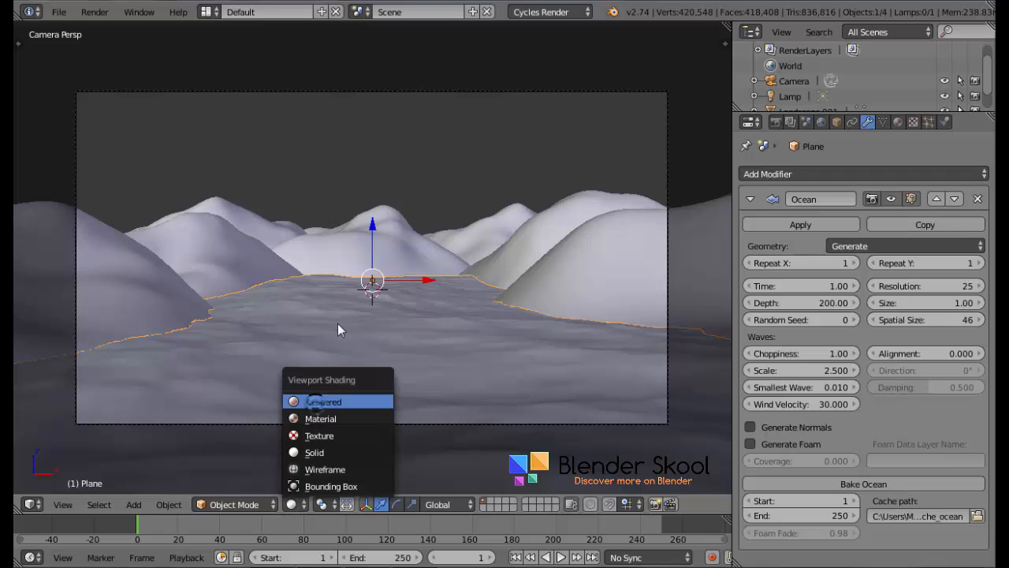